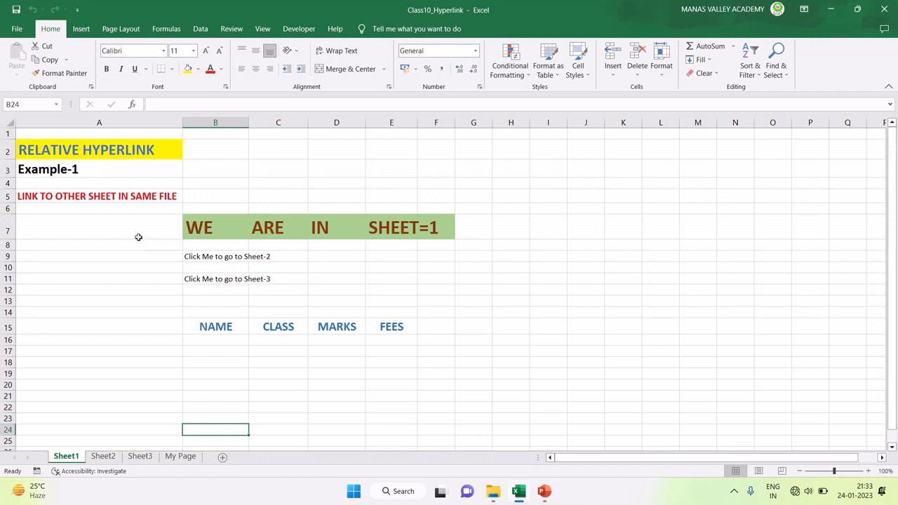
left_click(33, 152)
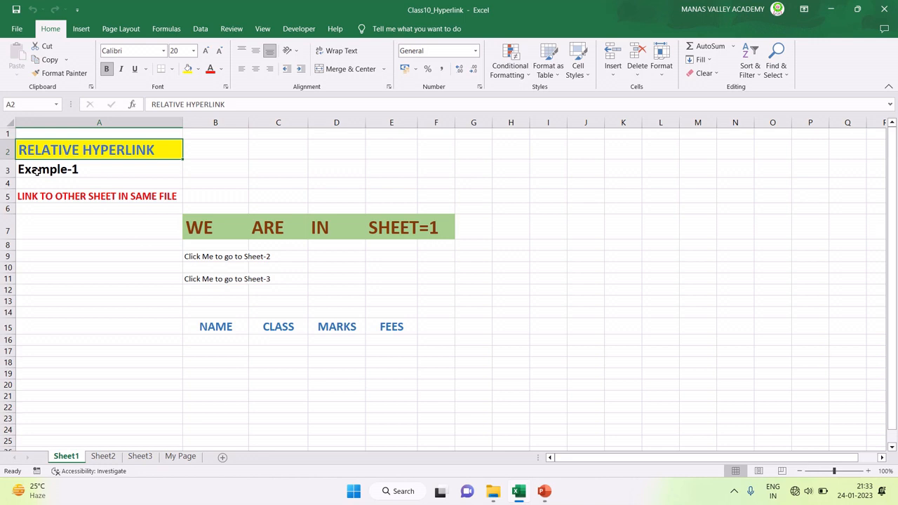
left_click(36, 171)
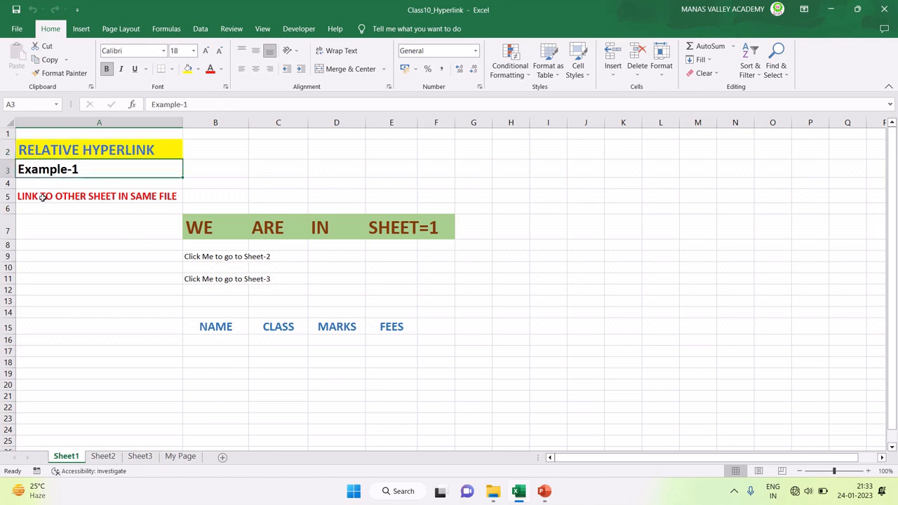
left_click(33, 200)
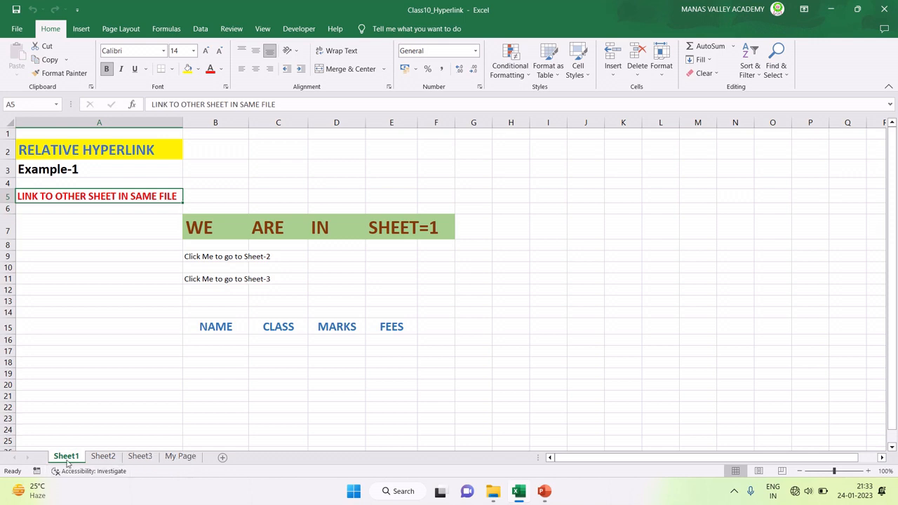
left_click(102, 456)
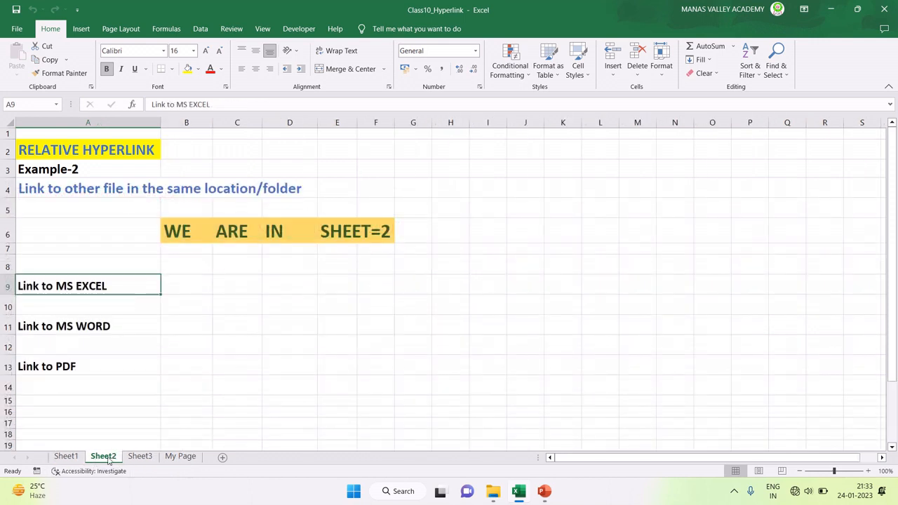
left_click(140, 457)
left_click(180, 457)
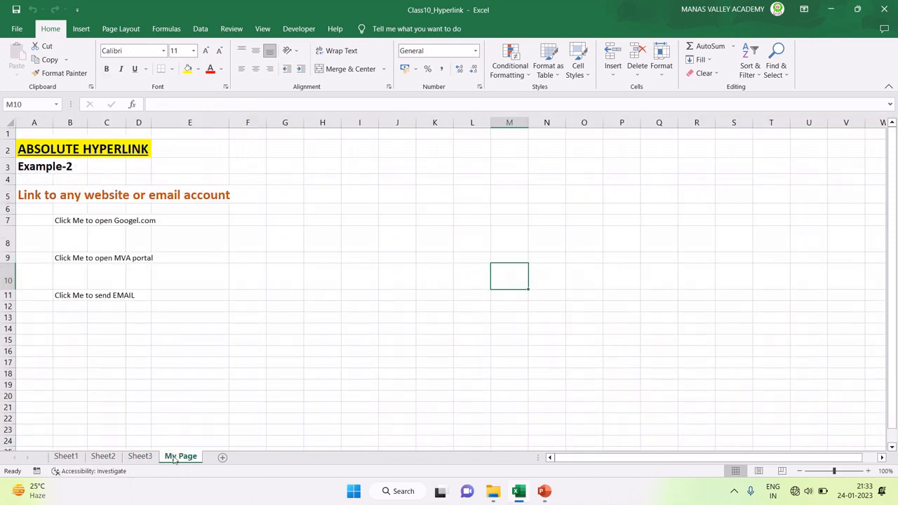
left_click(58, 458)
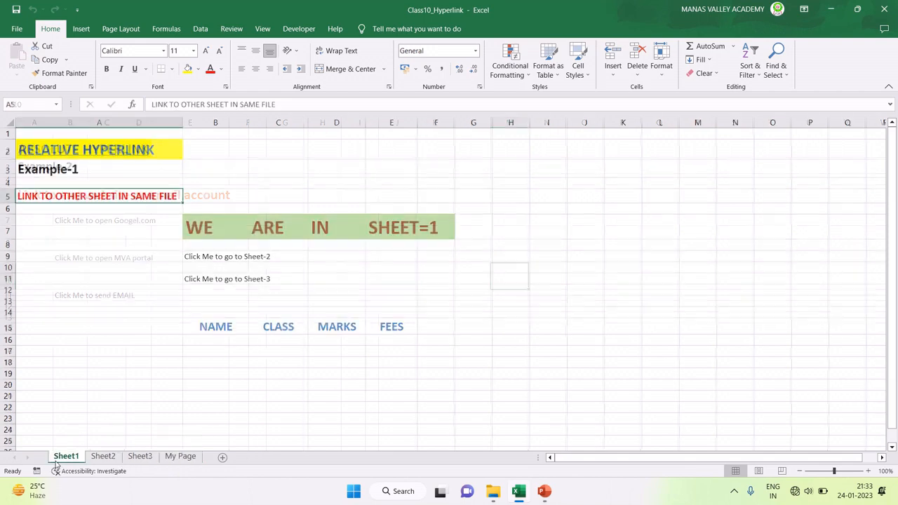
left_click(98, 457)
key("ctrl+Page_Down")
key("ctrl+Page_Up")
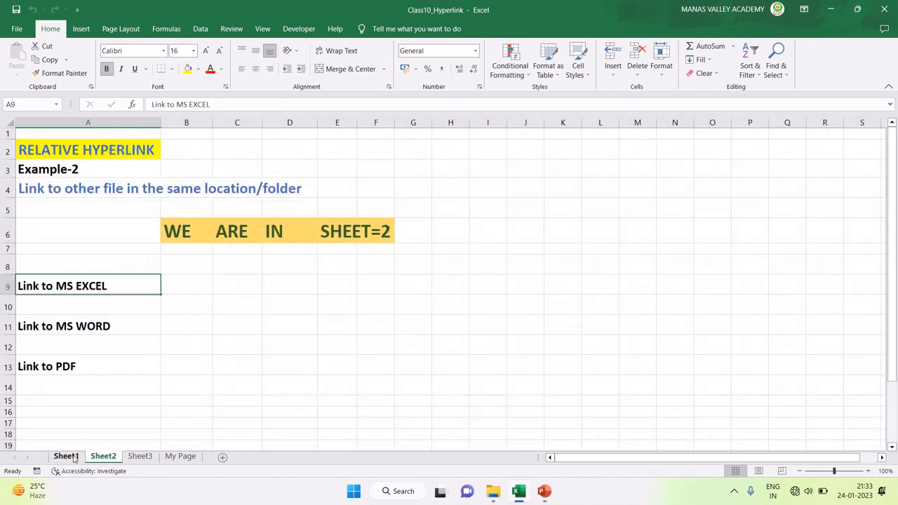
key("ctrl+Page_Up")
left_click(101, 460)
left_click(144, 460)
left_click(72, 460)
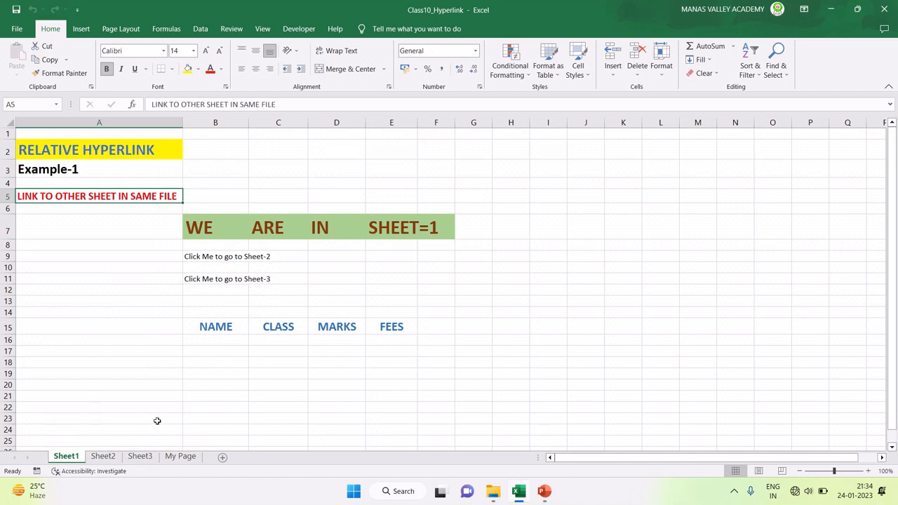
left_click(103, 459)
left_click(146, 459)
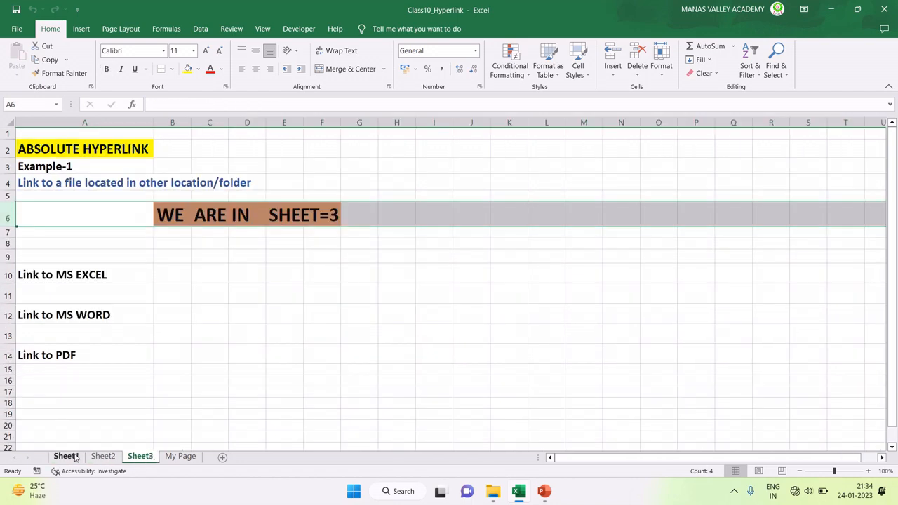
left_click(66, 457)
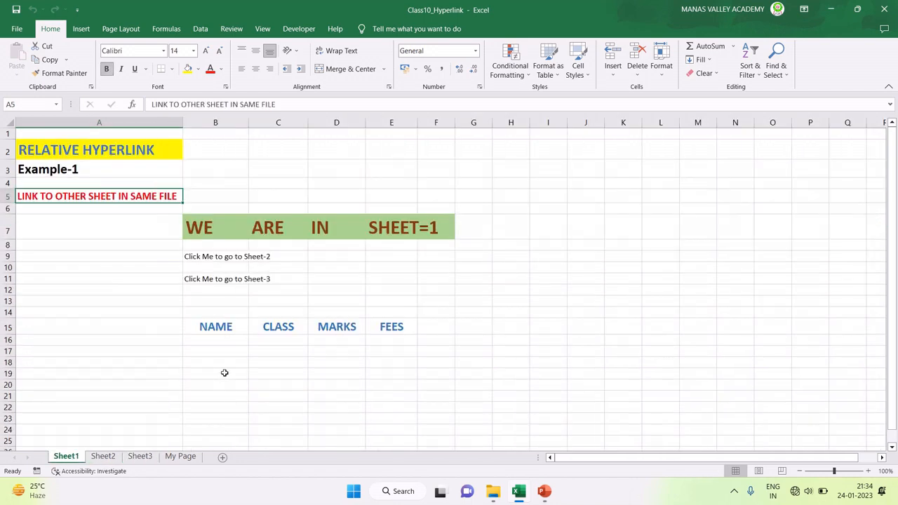
left_click(196, 259)
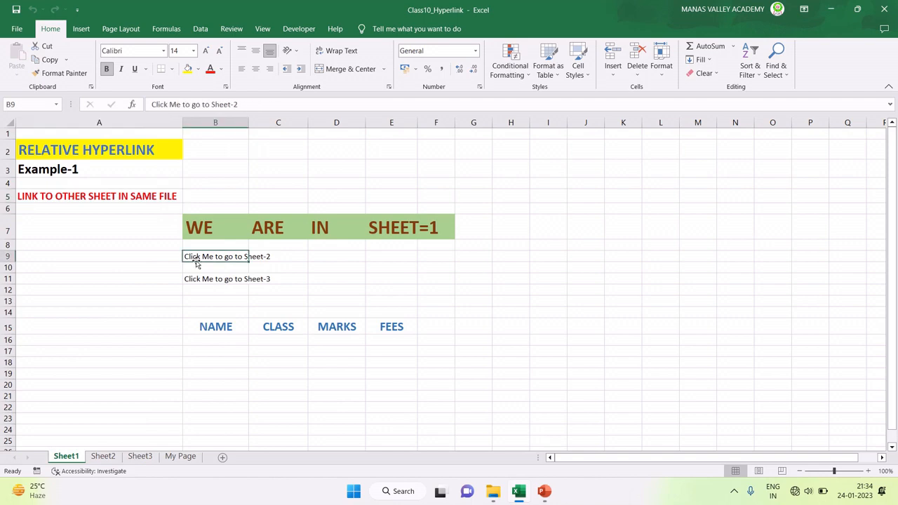
left_click(105, 457)
left_click(133, 460)
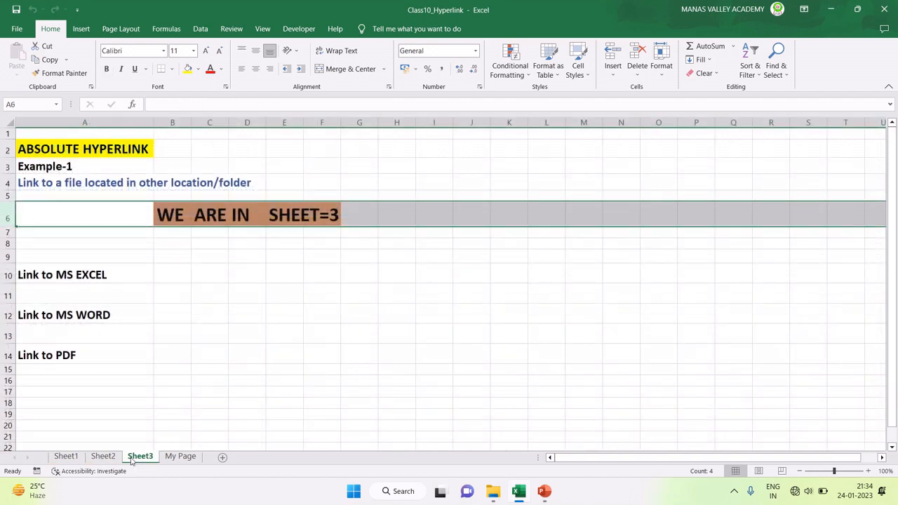
left_click(166, 460)
left_click(77, 457)
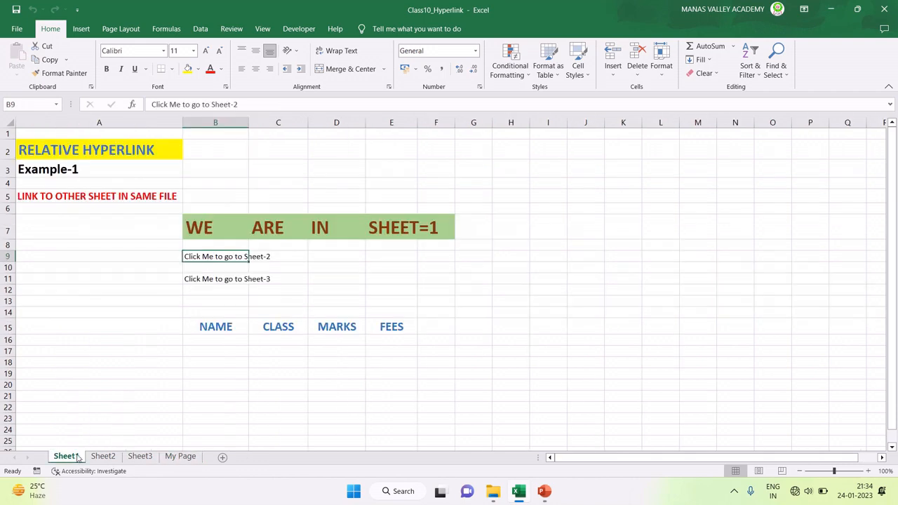
Step: AutoFit column B so 'Click Me to go to Sheet-2' in B9 fits fully
left_click_drag(188, 256, 195, 269)
left_click(193, 259)
double_click(249, 122)
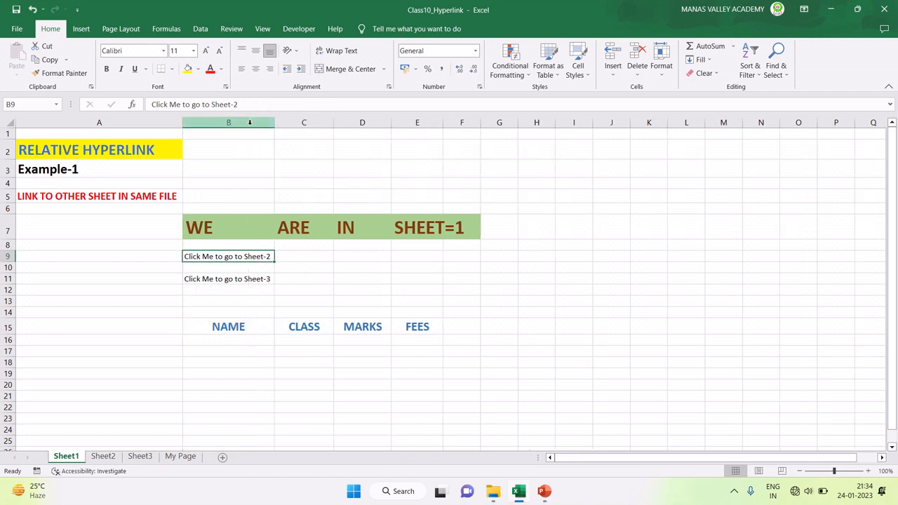
left_click(215, 279)
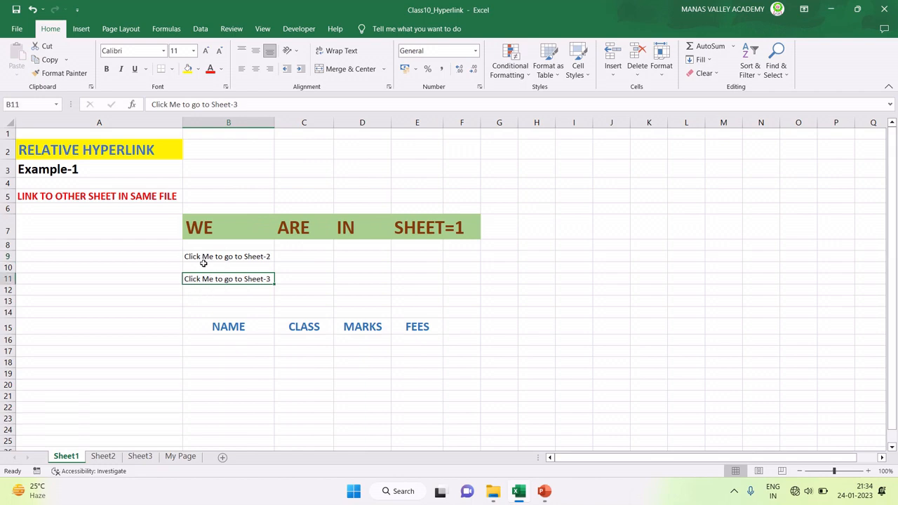
scroll(204, 263, "up", 3)
scroll(322, 316, "down", 1)
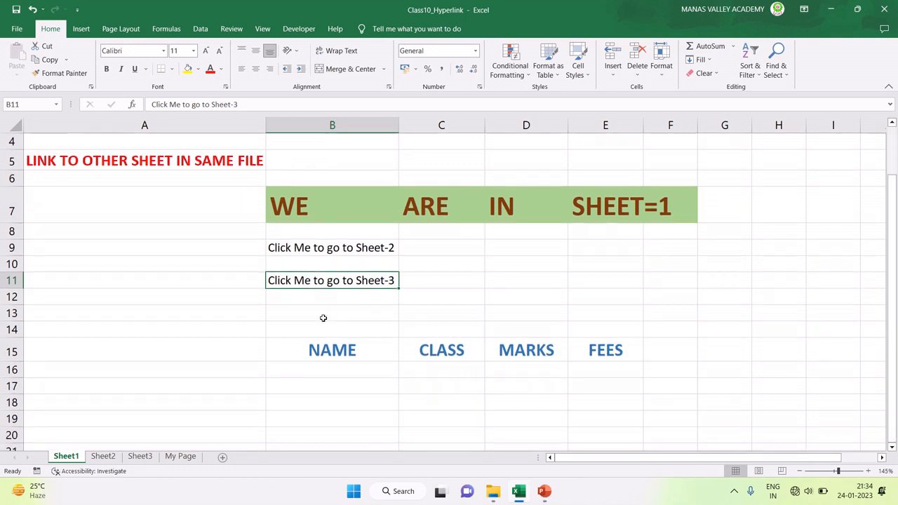
left_click(299, 247)
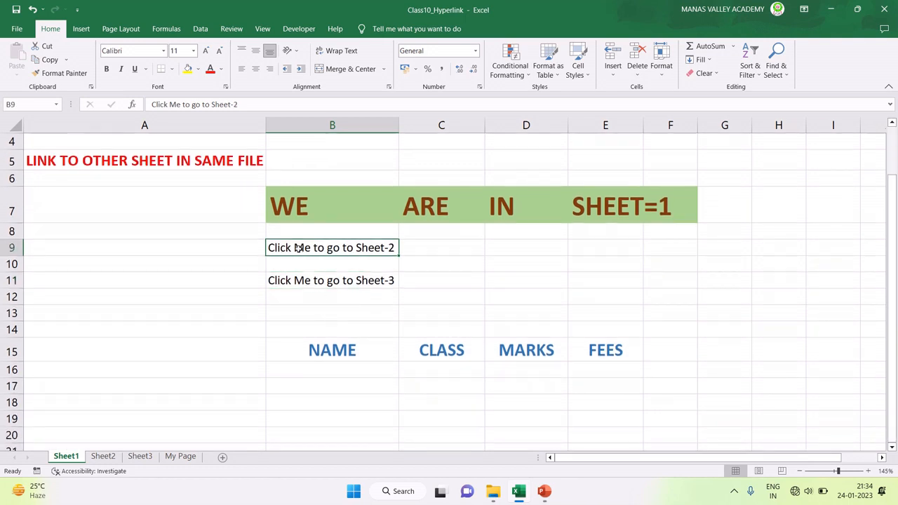
Step: Look over Sheet2 and Sheet3, then reselect B9 on Sheet1 with the Insert ribbon showing
left_click(102, 456)
left_click(66, 457)
left_click(318, 282)
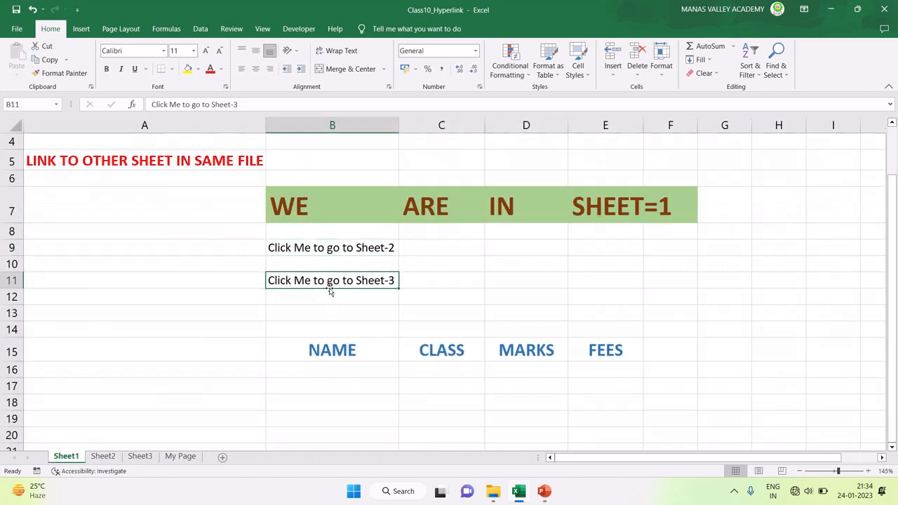
left_click(145, 459)
left_click(81, 458)
left_click(318, 248)
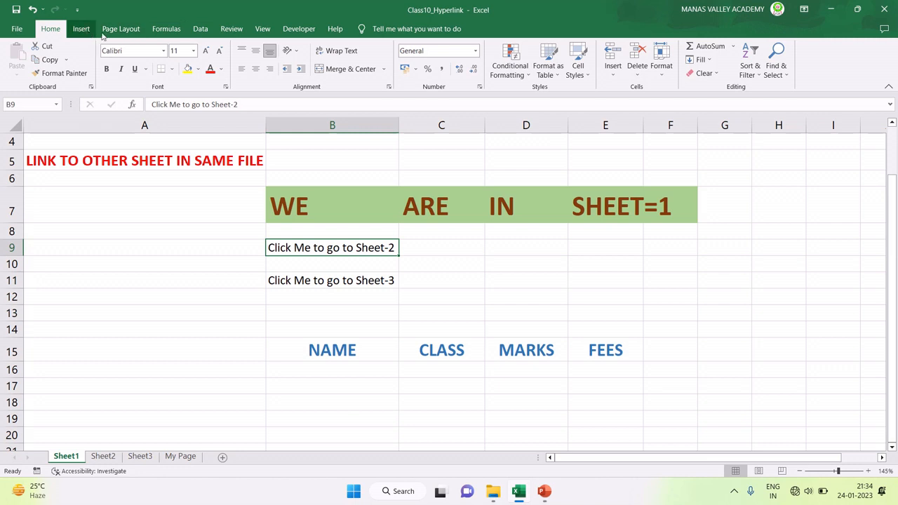
left_click(82, 28)
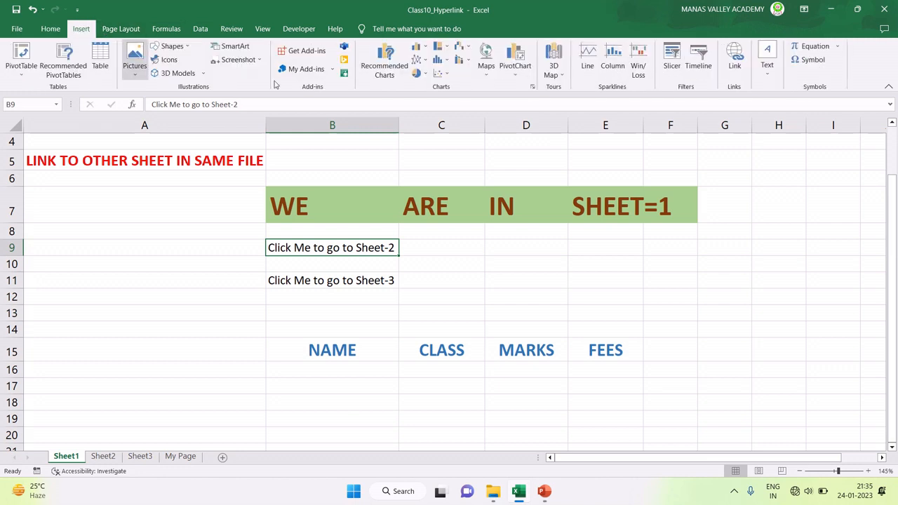
Step: Start an Insert Link for B9 and choose Place in This Document
left_click(738, 60)
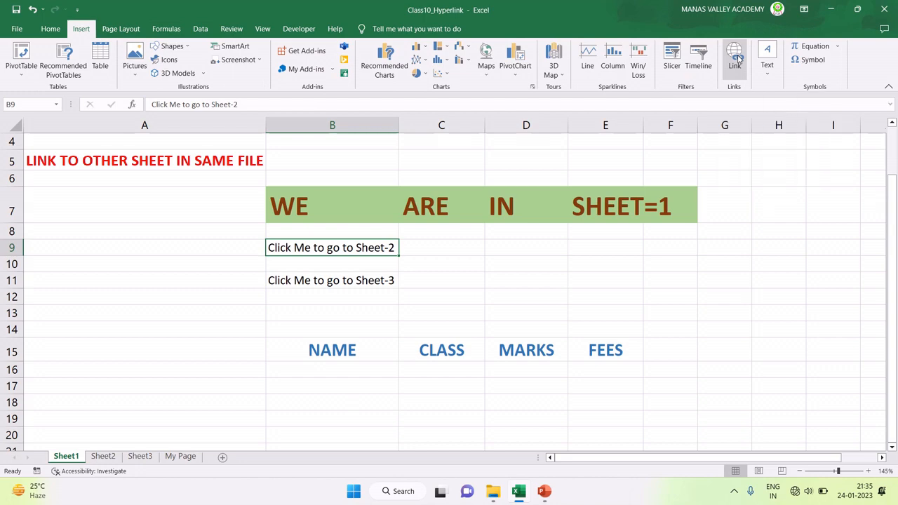
left_click_drag(466, 99, 613, 131)
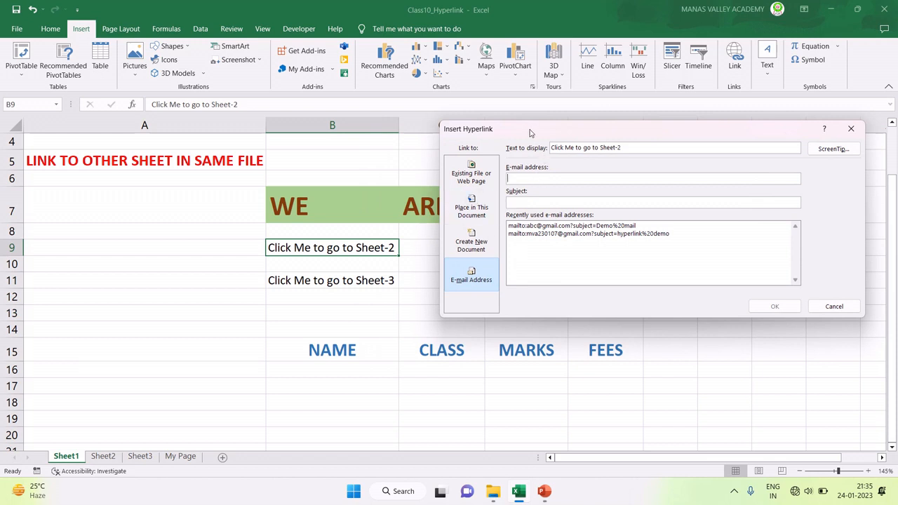
left_click_drag(529, 131, 522, 128)
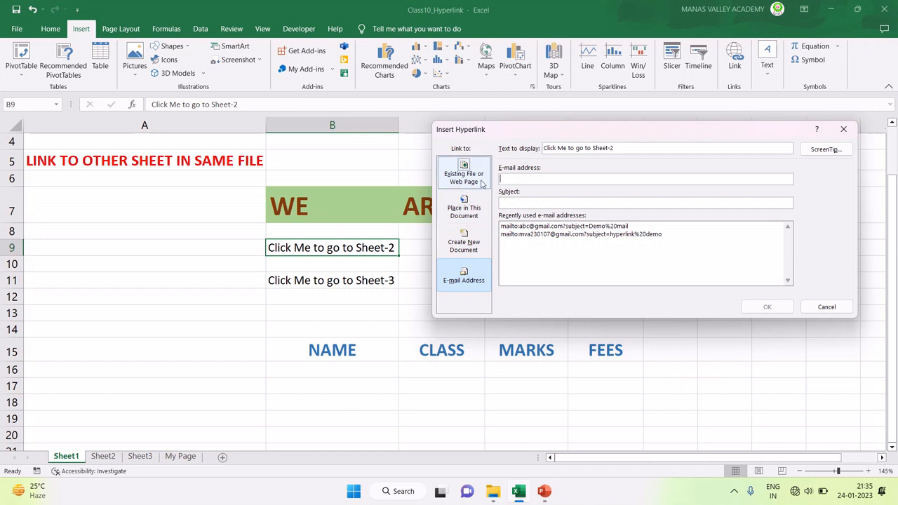
left_click(464, 211)
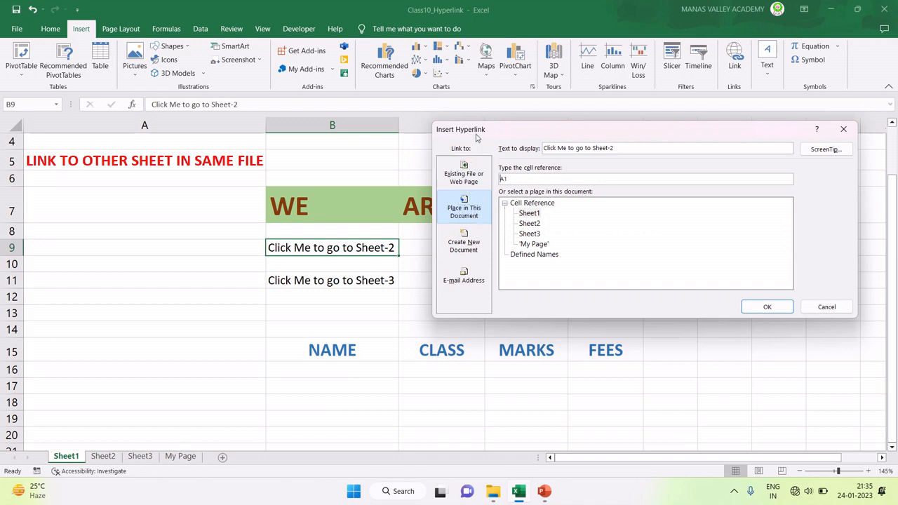
left_click_drag(478, 138, 450, 115)
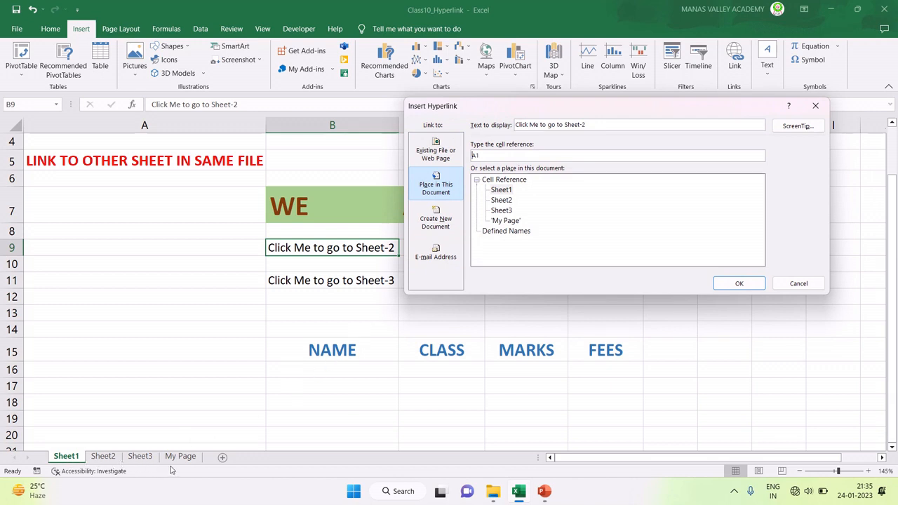
left_click(501, 189)
left_click(503, 200)
left_click(501, 210)
left_click(502, 221)
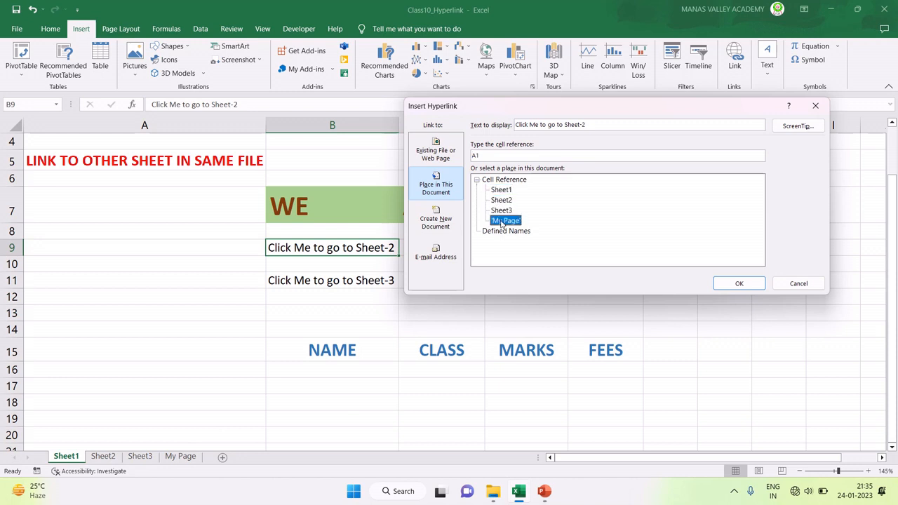
Step: Point B9's link at Sheet2 cell A1, confirm it, and select B11
left_click_drag(497, 111, 544, 93)
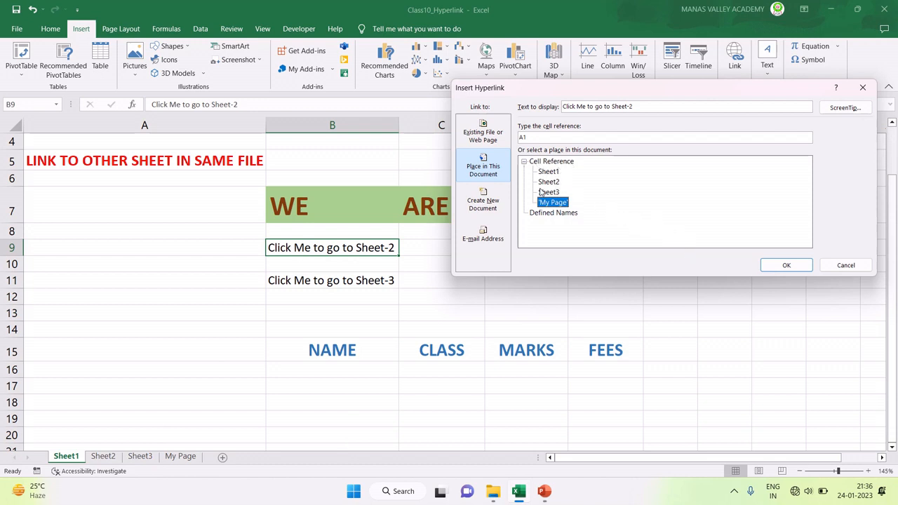
left_click(550, 182)
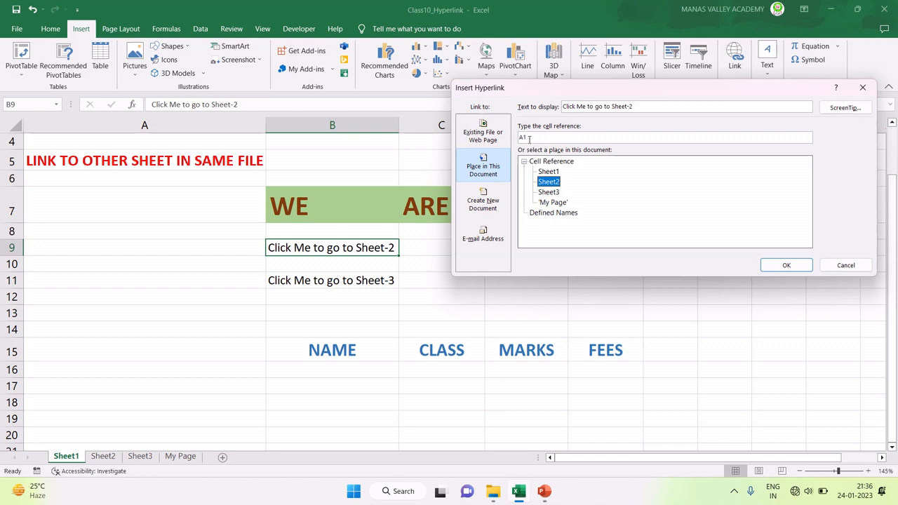
left_click(528, 137)
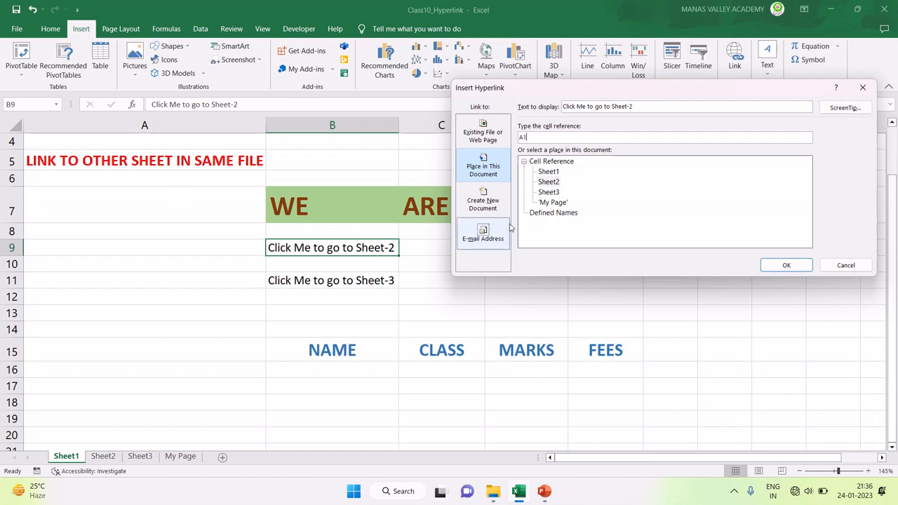
left_click(546, 181)
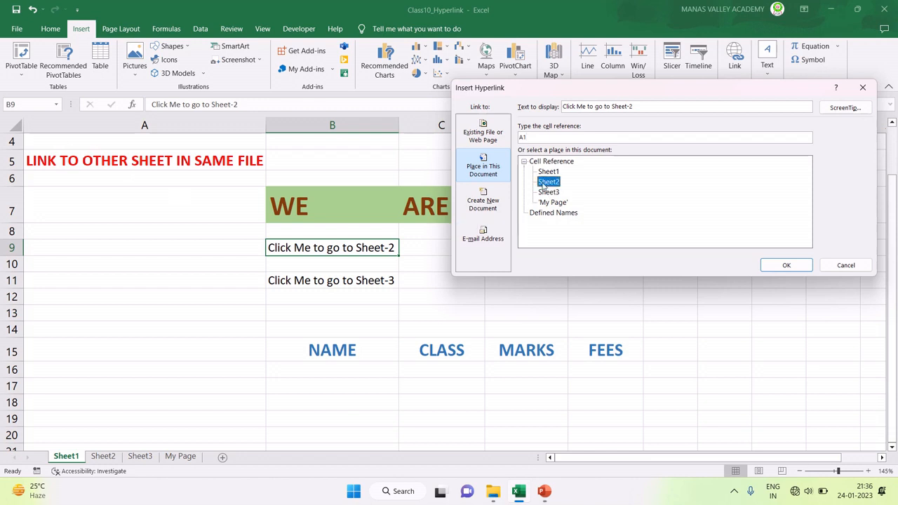
left_click(780, 266)
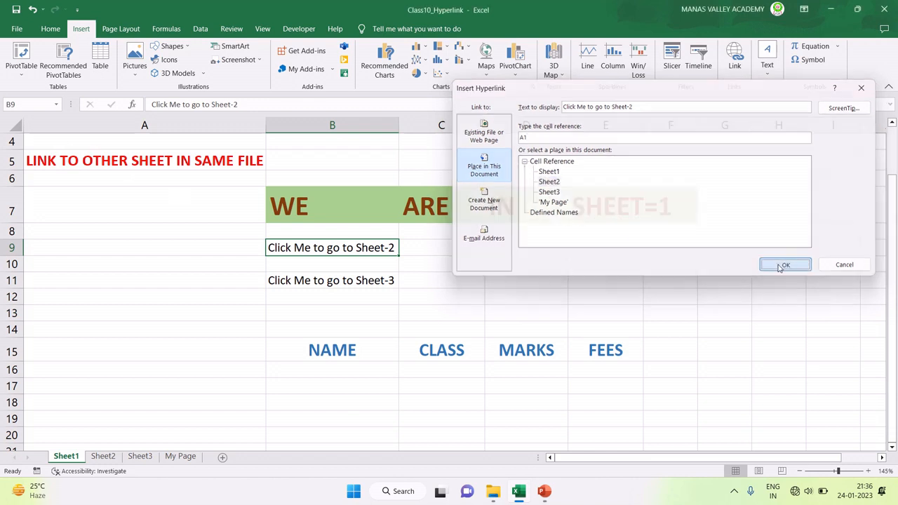
left_click(320, 282)
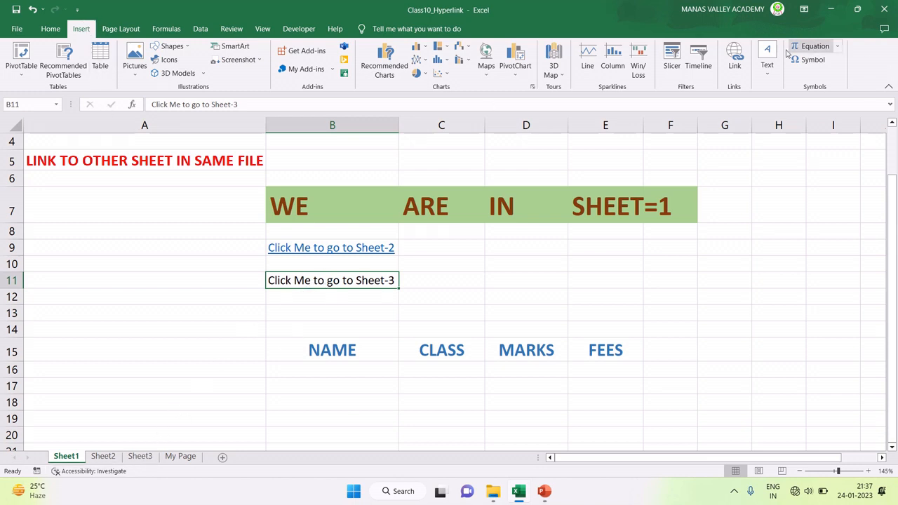
Step: Link B11's 'Click Me to go to Sheet-3' to Sheet3 cell A1
left_click(735, 64)
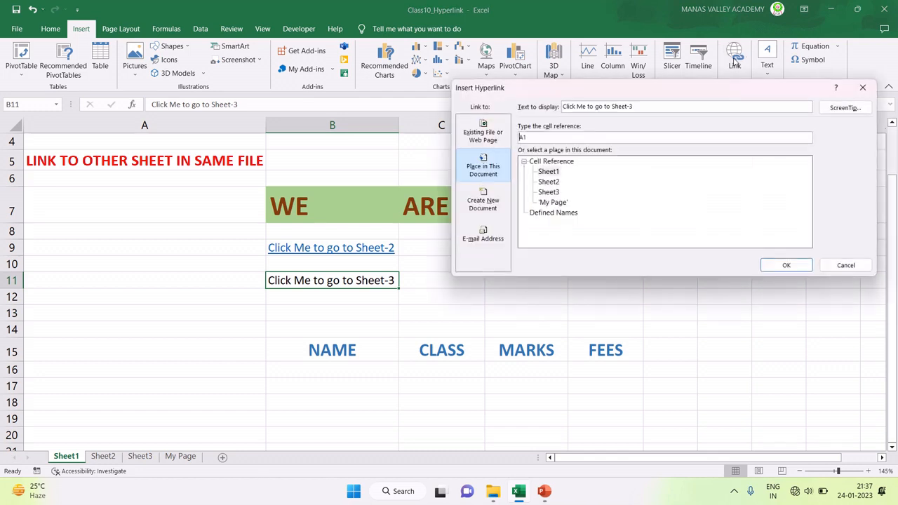
left_click(565, 206)
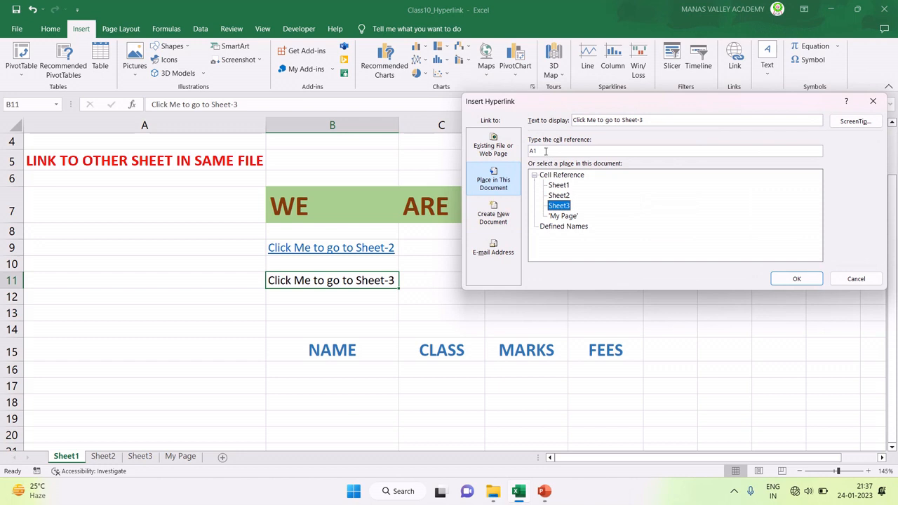
left_click(810, 278)
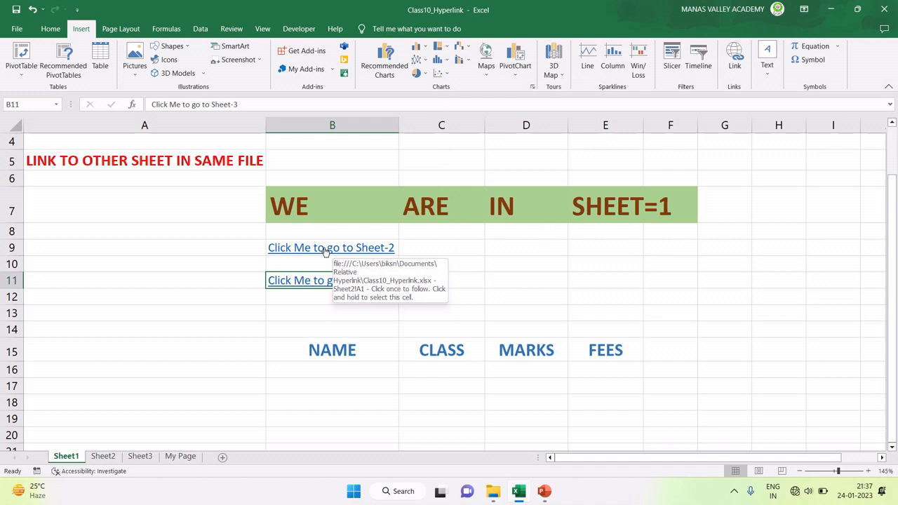
Step: Follow the B9 link to Sheet2 and the B11 link to Sheet3
left_click(325, 250)
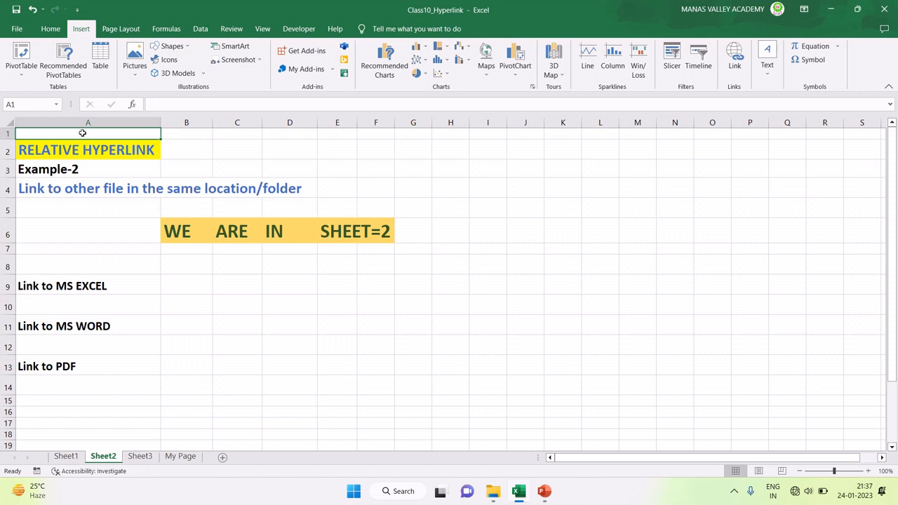
left_click(61, 457)
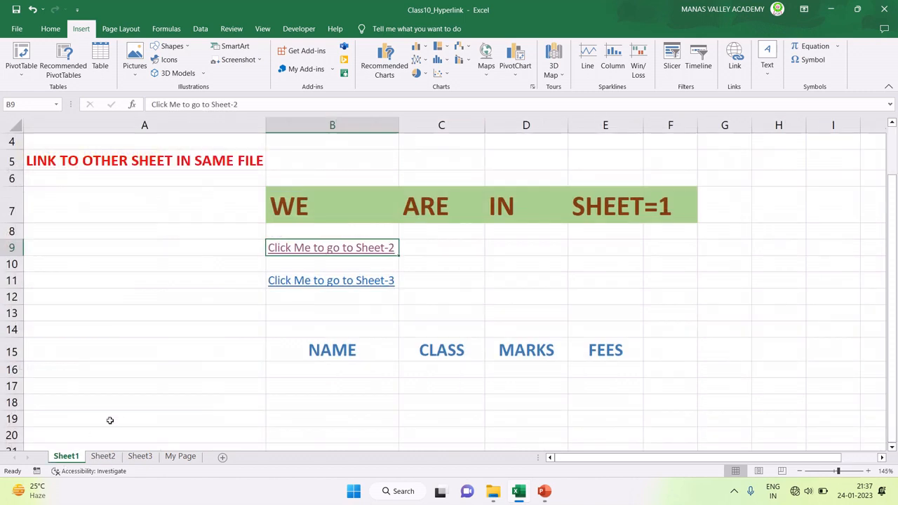
left_click(301, 282)
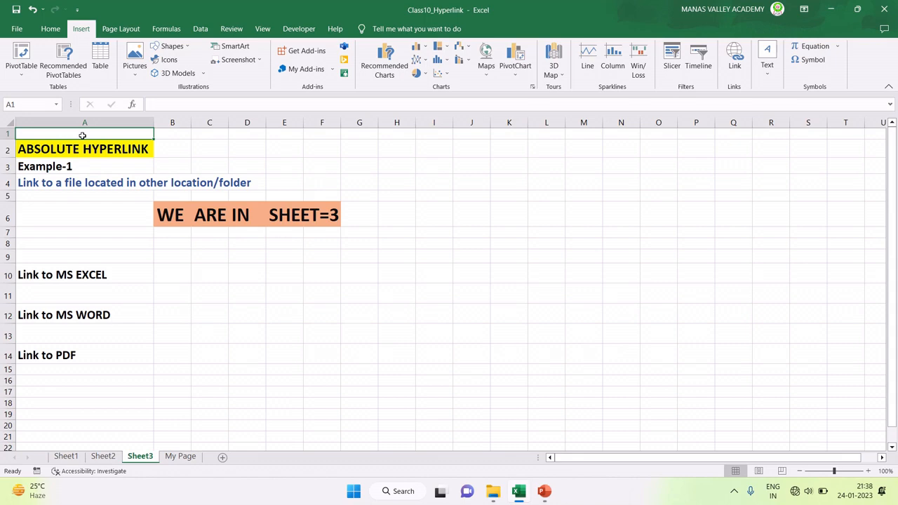
Step: Compare the NAME, CLASS, MARKS, FEES headings in Sheet2 row 26 with Sheet1 row 15
left_click(97, 457)
scroll(240, 345, "down", 4)
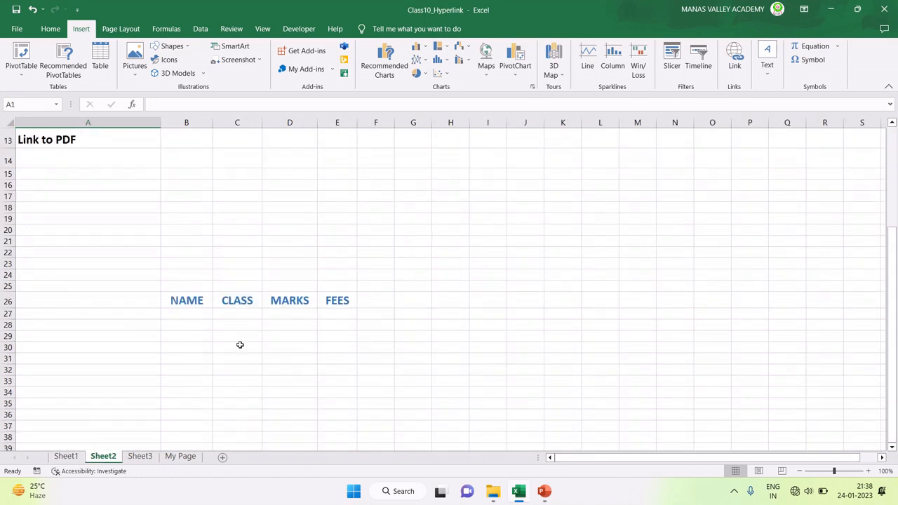
scroll(204, 330, "up", 4)
scroll(202, 333, "down", 3)
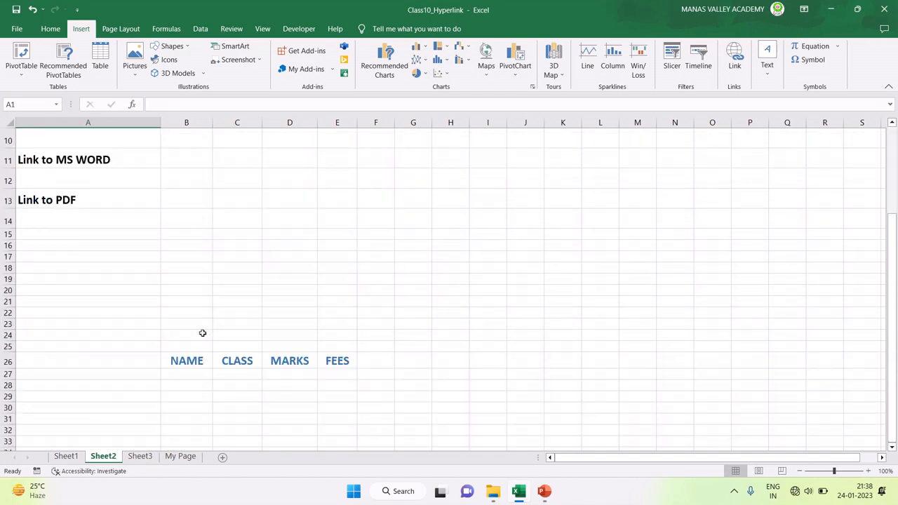
left_click(181, 362)
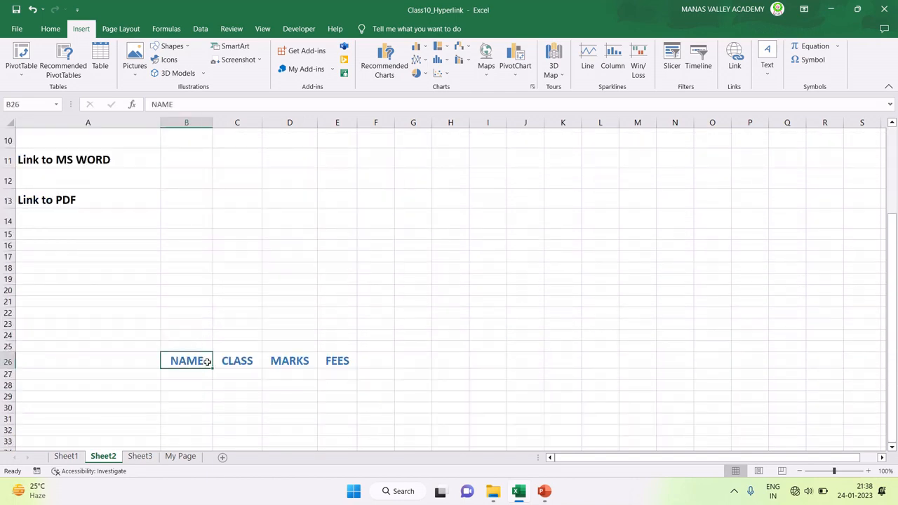
left_click(242, 364)
left_click(287, 370)
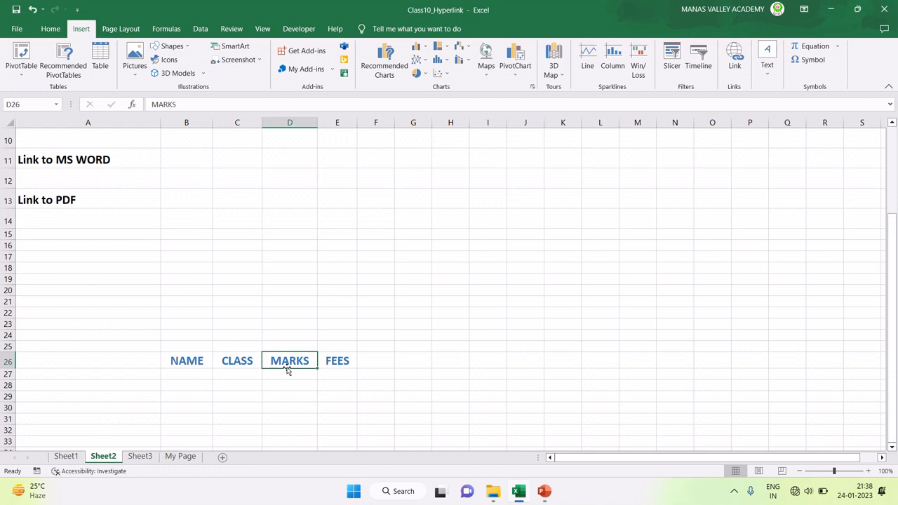
left_click(329, 362)
left_click(196, 354)
left_click(66, 456)
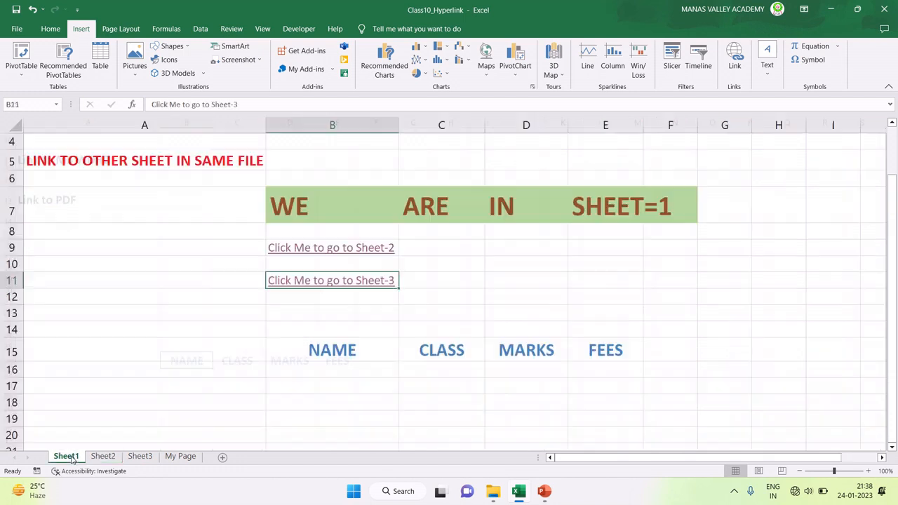
left_click(316, 368)
left_click(462, 354)
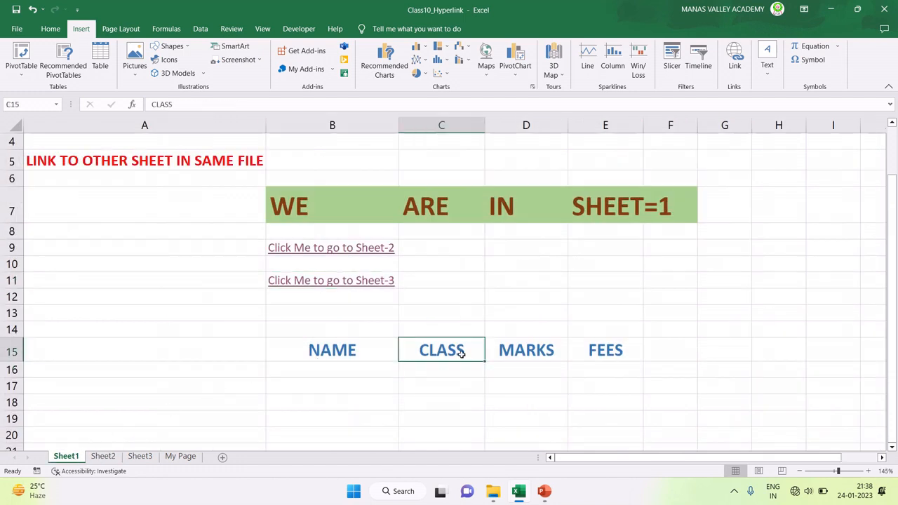
left_click(602, 349)
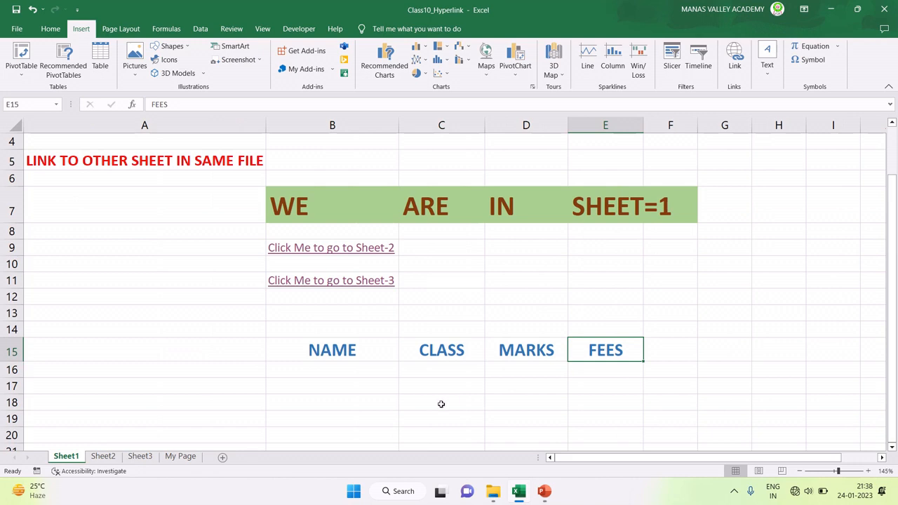
left_click(343, 370)
left_click(339, 354)
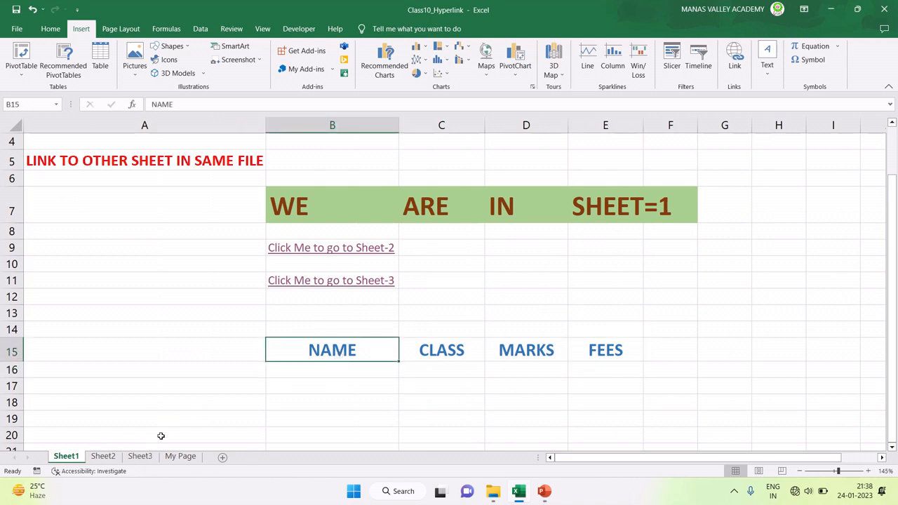
Step: Cross-check Sheet1 C15 and B15 against Sheet2 headings B26–E26, ending on Sheet1
left_click(103, 456)
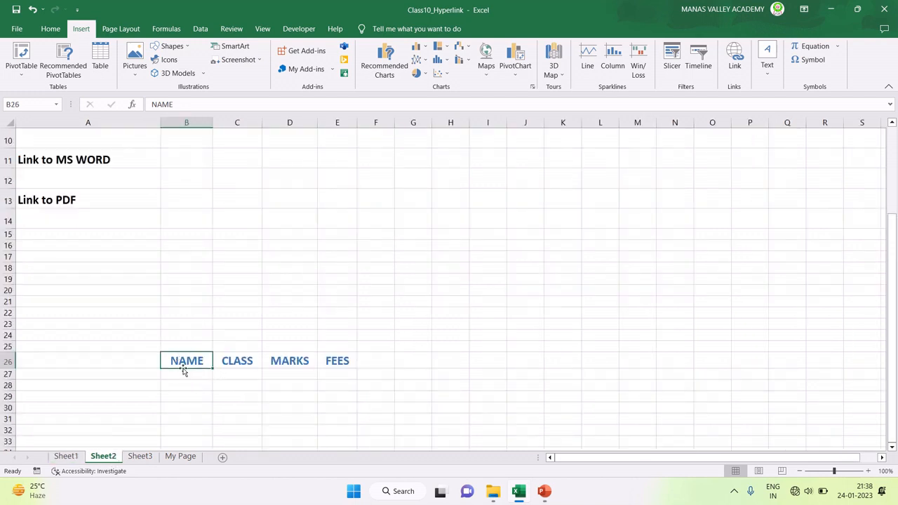
left_click(63, 458)
left_click(427, 357)
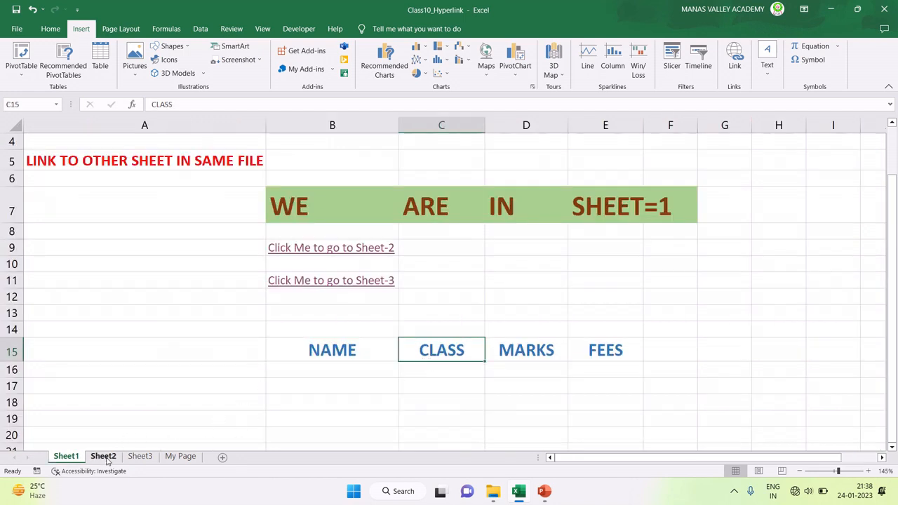
left_click(103, 457)
left_click(236, 362)
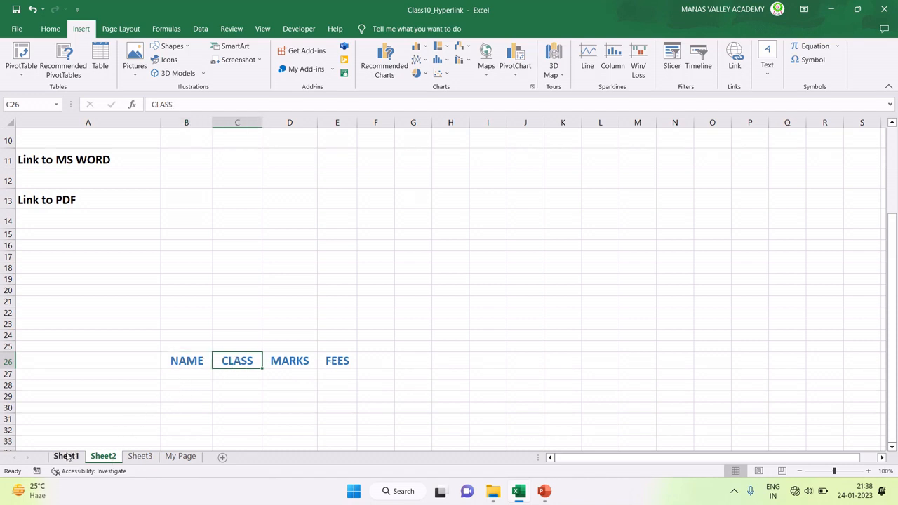
left_click(191, 363)
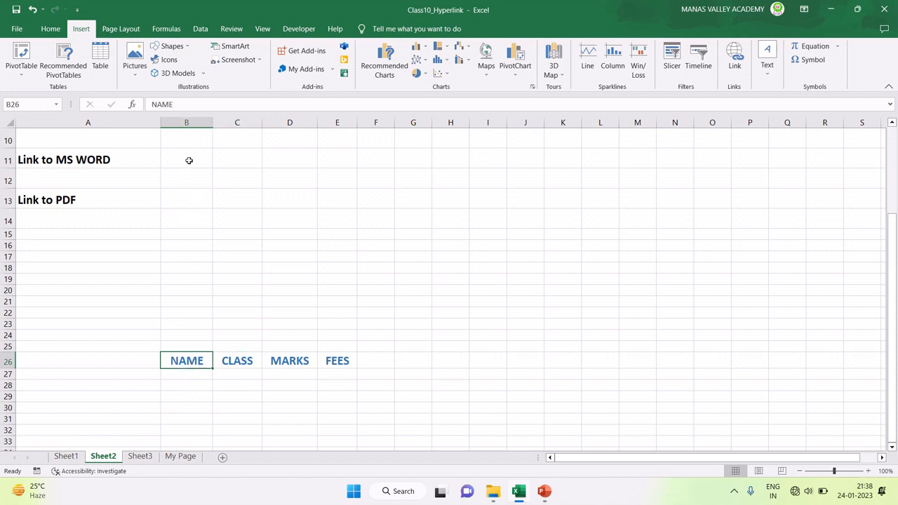
left_click(72, 458)
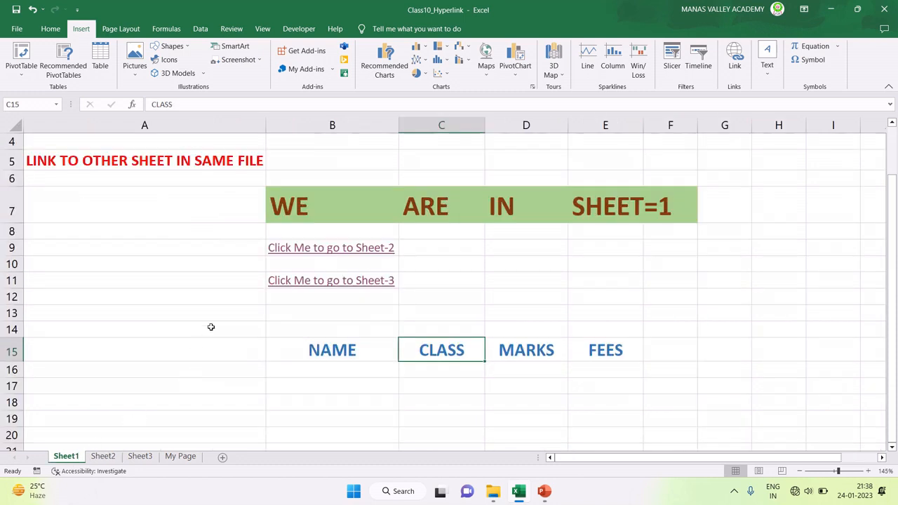
left_click(339, 350)
left_click(106, 458)
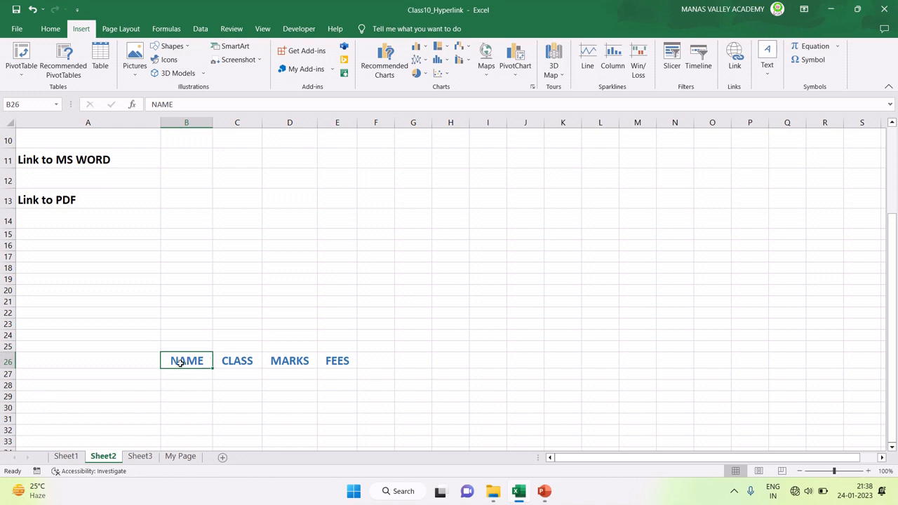
left_click(226, 359)
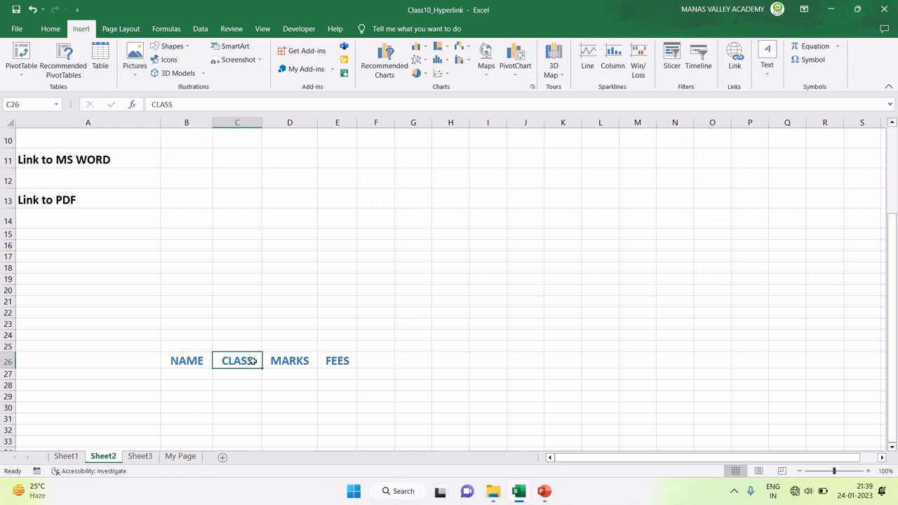
left_click(280, 363)
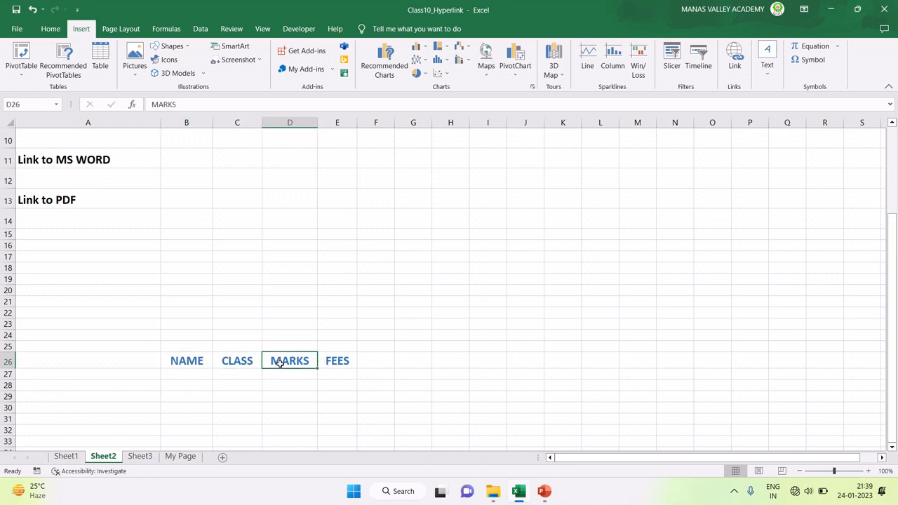
left_click(333, 362)
left_click(198, 364)
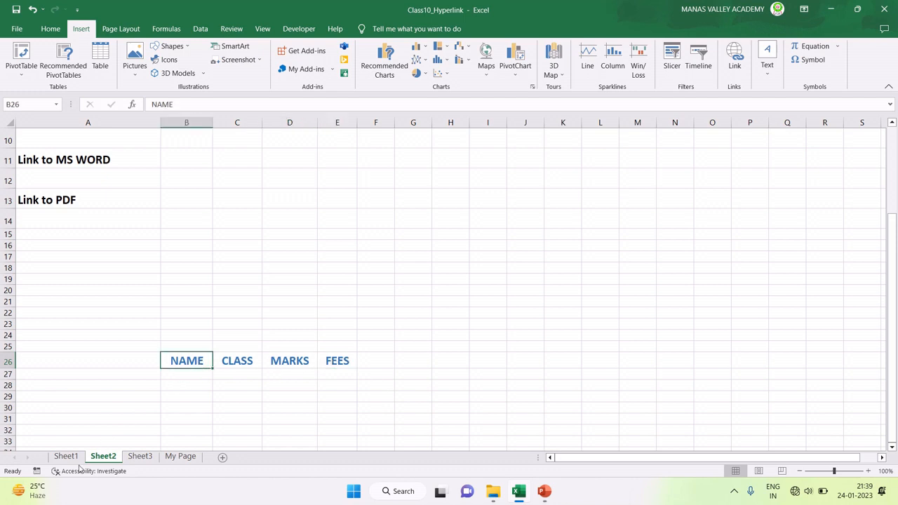
left_click(63, 457)
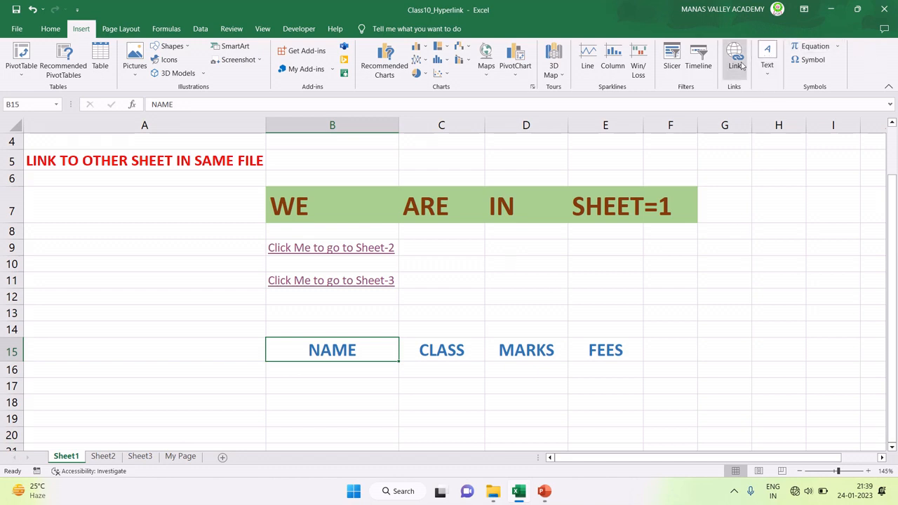
Step: Link NAME in B15 to cell B26 on Sheet2
left_click(739, 64)
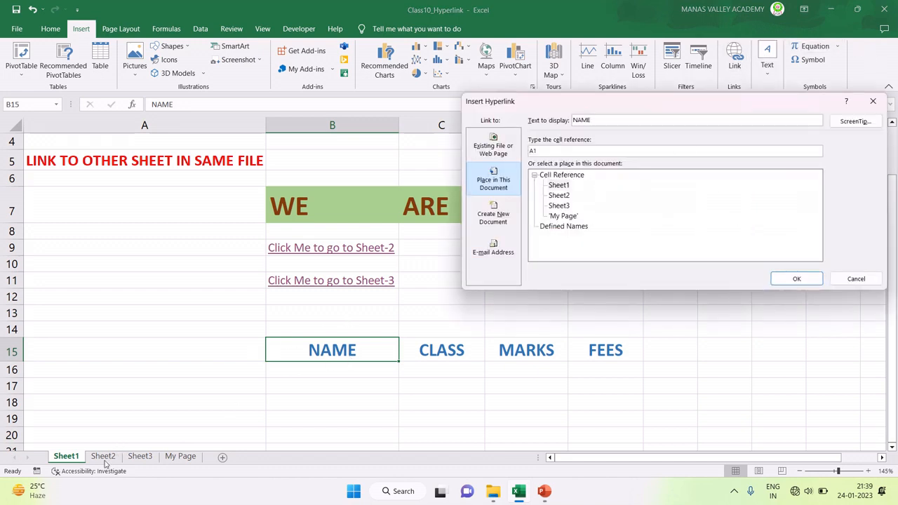
left_click(557, 195)
left_click_drag(542, 151, 522, 151)
type("B26")
left_click(557, 196)
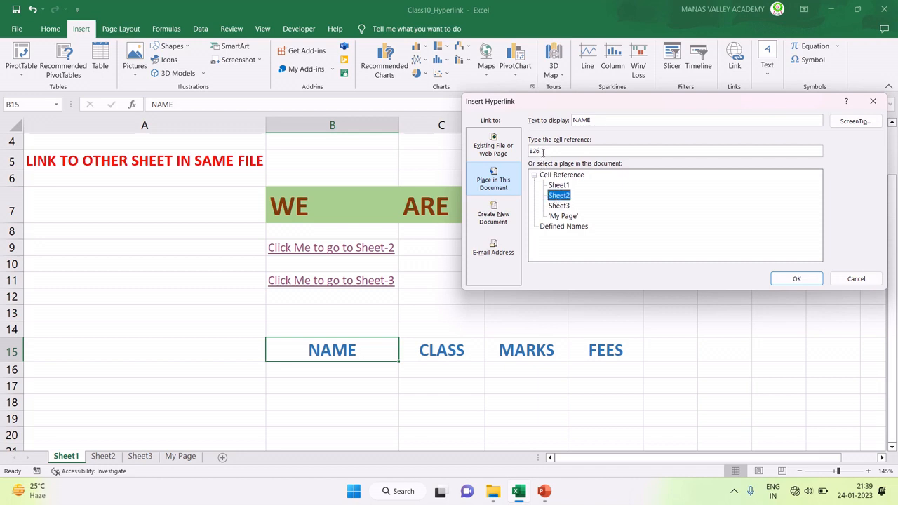
left_click(797, 280)
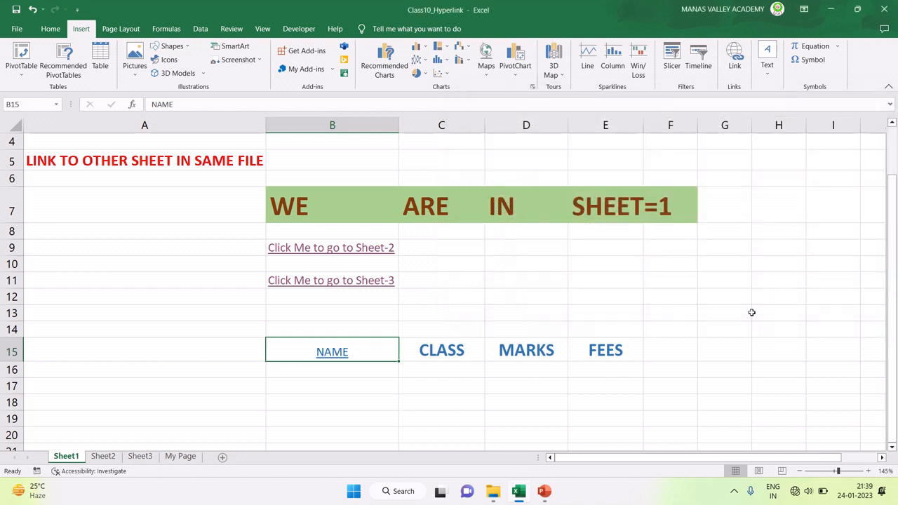
Step: Link CLASS in C15 to cell C26 on Sheet2
left_click(437, 353)
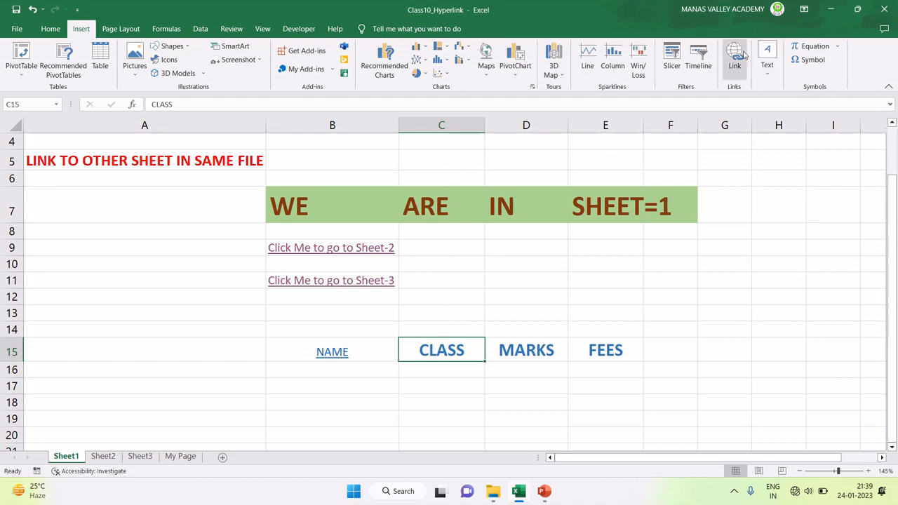
left_click(734, 56)
left_click(561, 196)
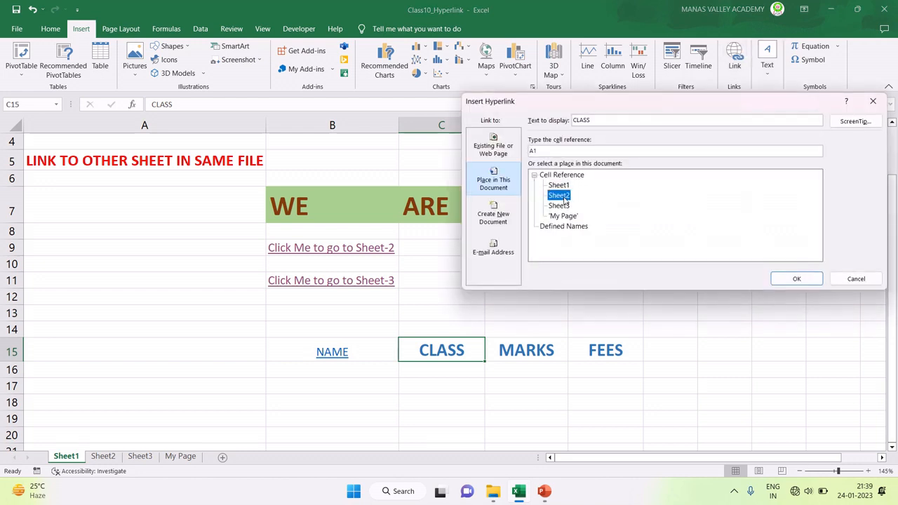
left_click_drag(561, 104, 583, 97)
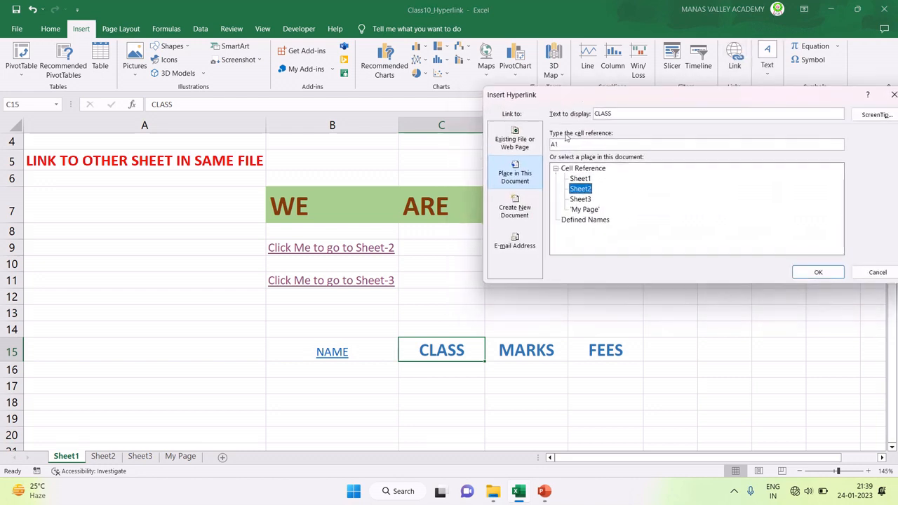
left_click(559, 144)
key("BackSpace")
key("BackSpace")
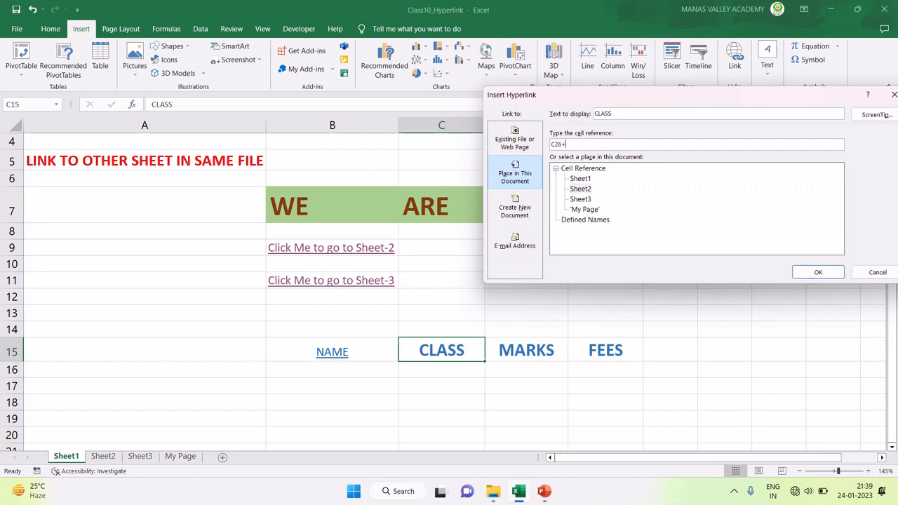
left_click(814, 272)
Step: Link MARKS in D15 to cell D26 on Sheet2
left_click(519, 351)
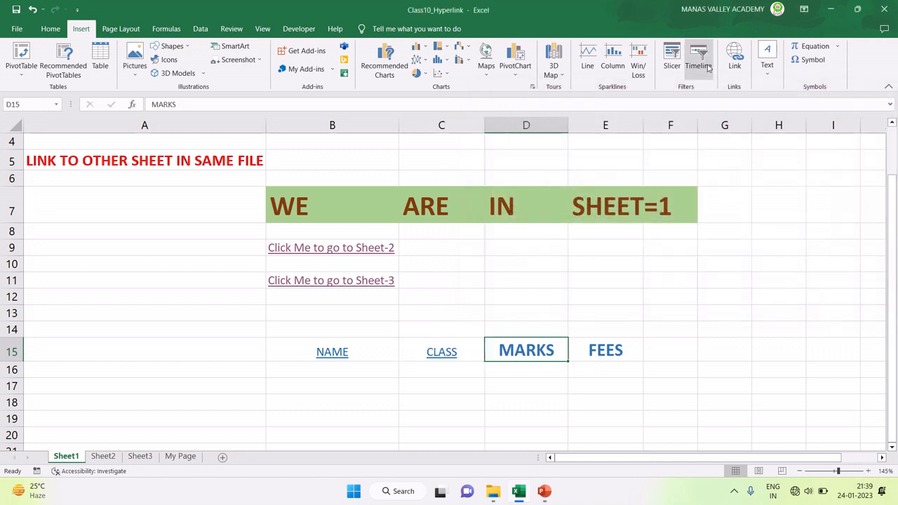
left_click(737, 57)
left_click_drag(617, 101, 261, 175)
left_click(223, 274)
left_click(211, 226)
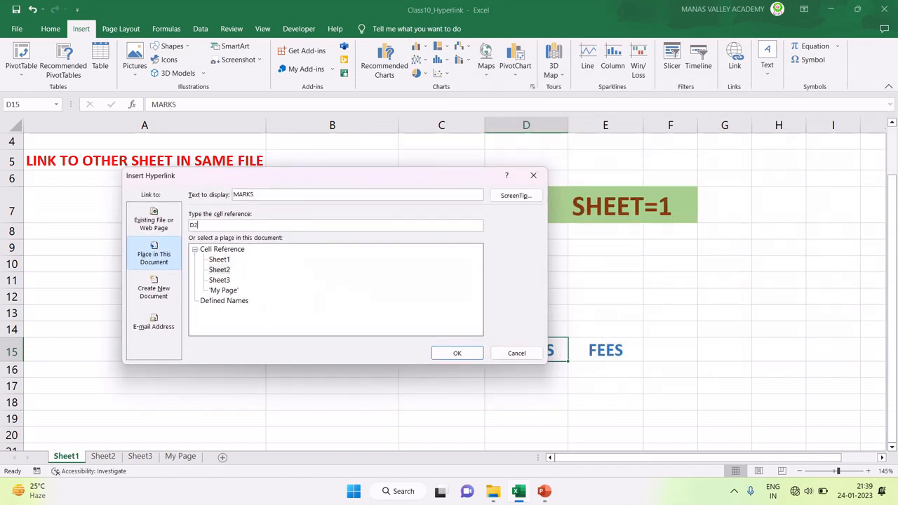
type("D26")
left_click(456, 353)
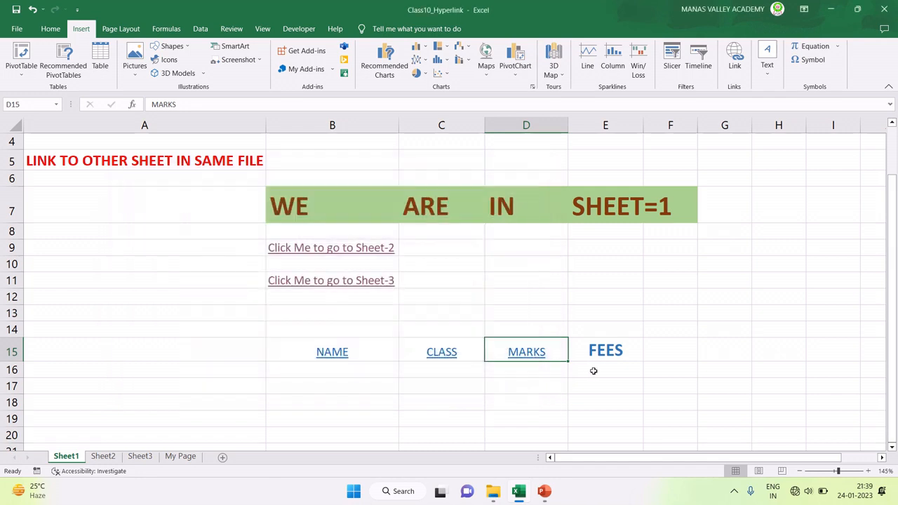
Step: Link FEES in E15 to cell E26 on Sheet2
left_click(606, 354)
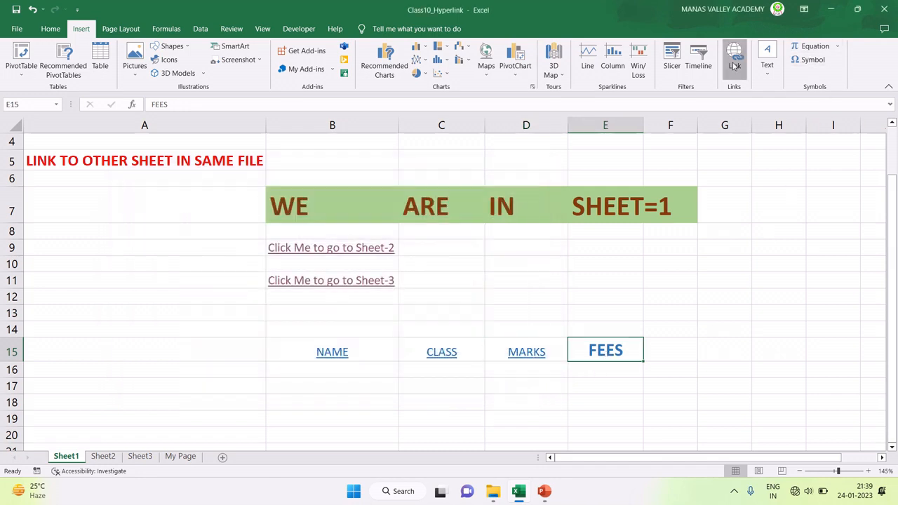
left_click(735, 62)
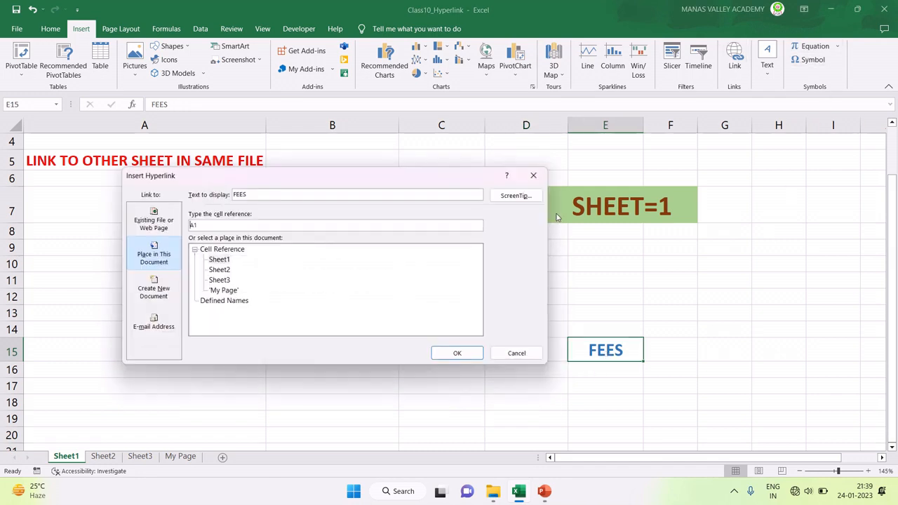
left_click(217, 271)
left_click(203, 225)
left_click(456, 353)
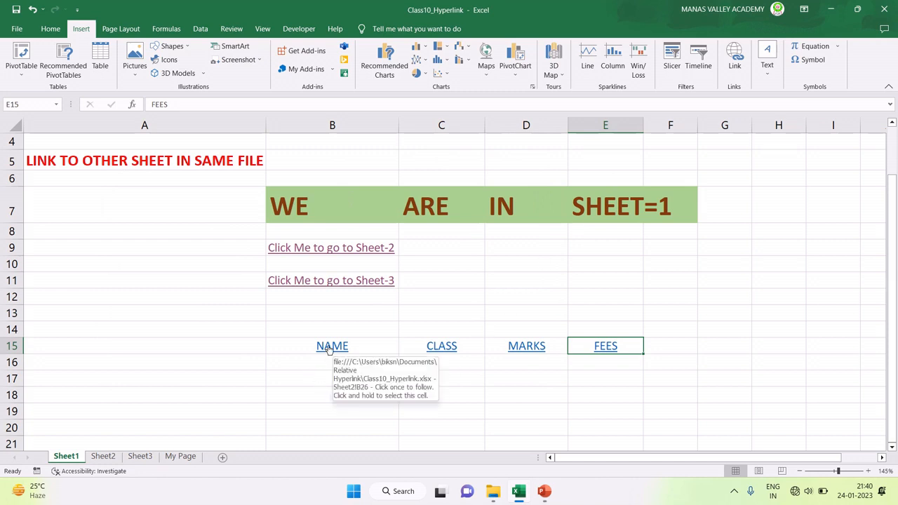
Step: Follow the NAME, CLASS and MARKS links to Sheet2, returning to Sheet1 between jumps
left_click(328, 348)
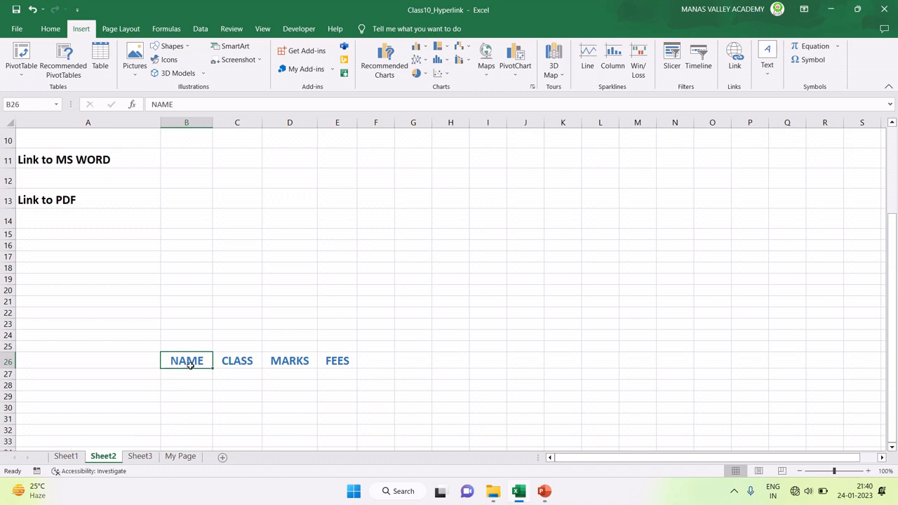
scroll(187, 370, "up", 3)
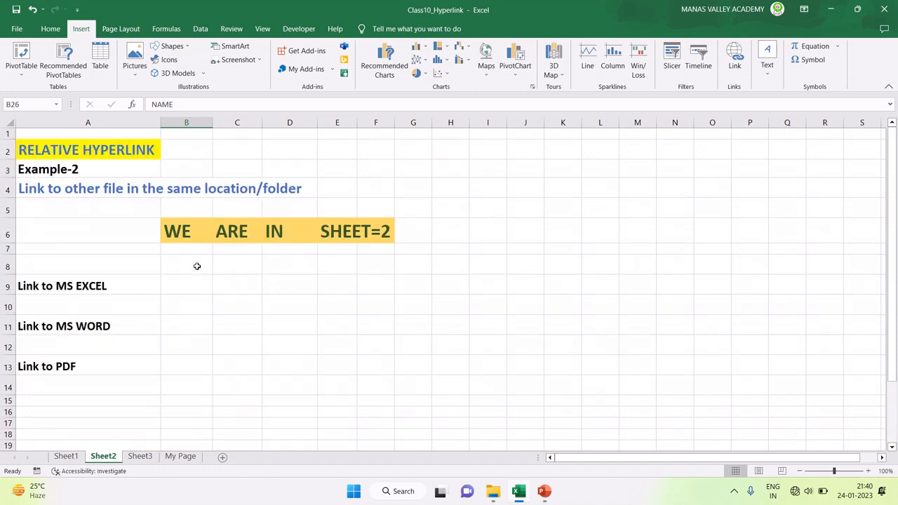
left_click(192, 150)
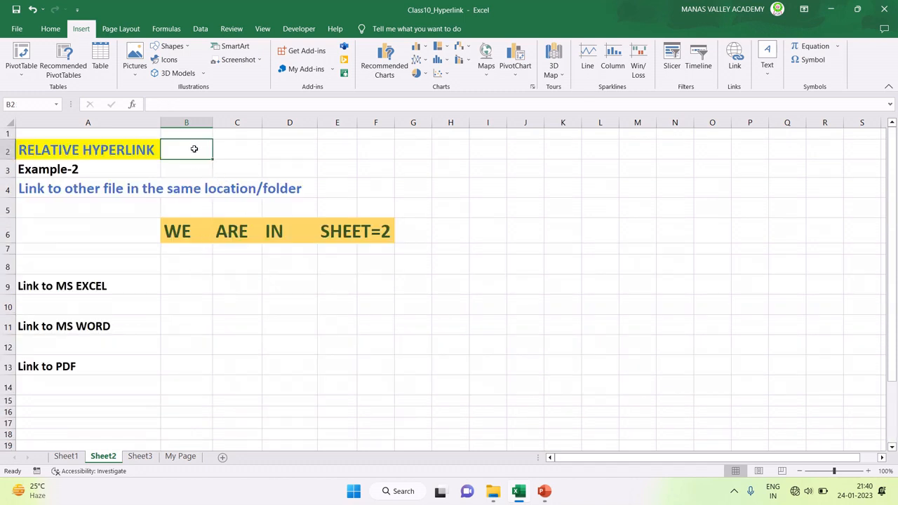
left_click(66, 457)
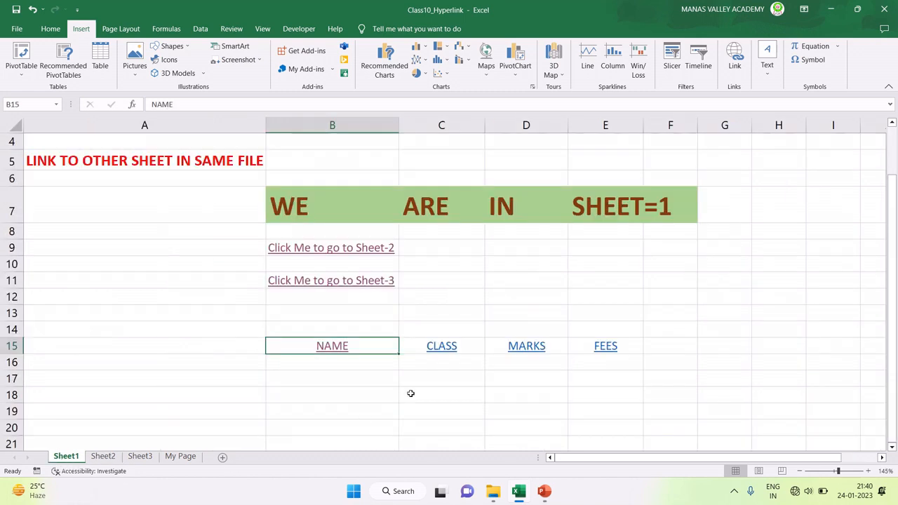
left_click(440, 347)
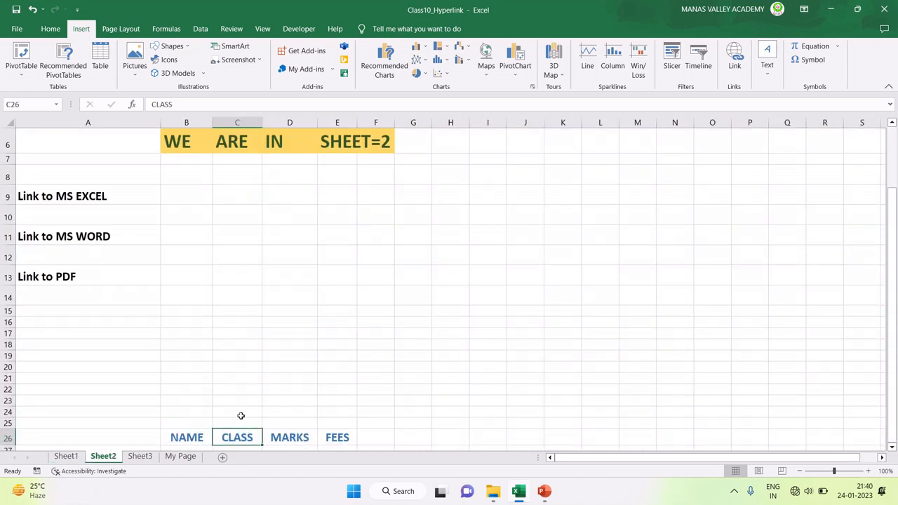
scroll(238, 414, "down", 1)
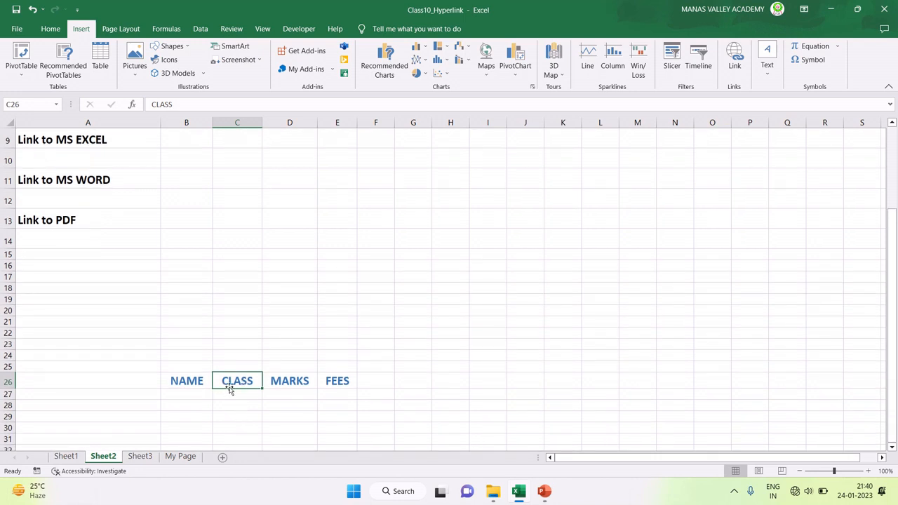
scroll(229, 388, "up", 3)
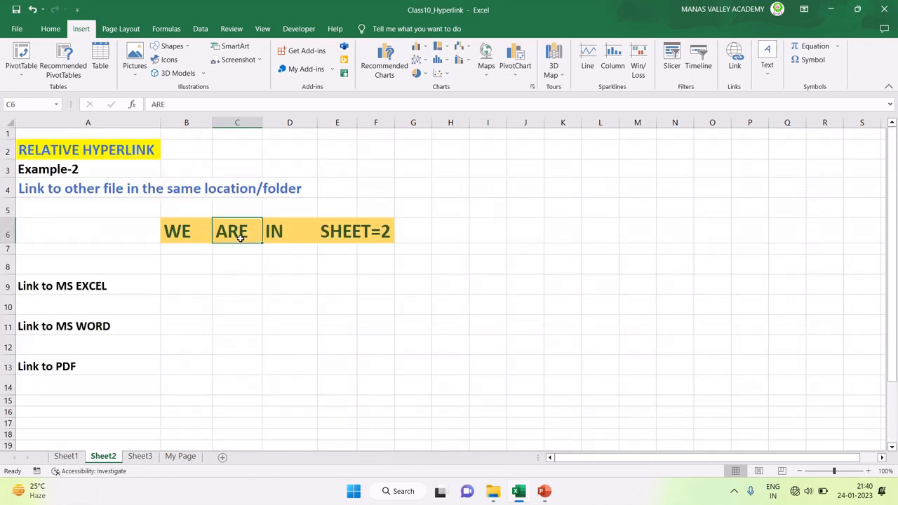
left_click(66, 456)
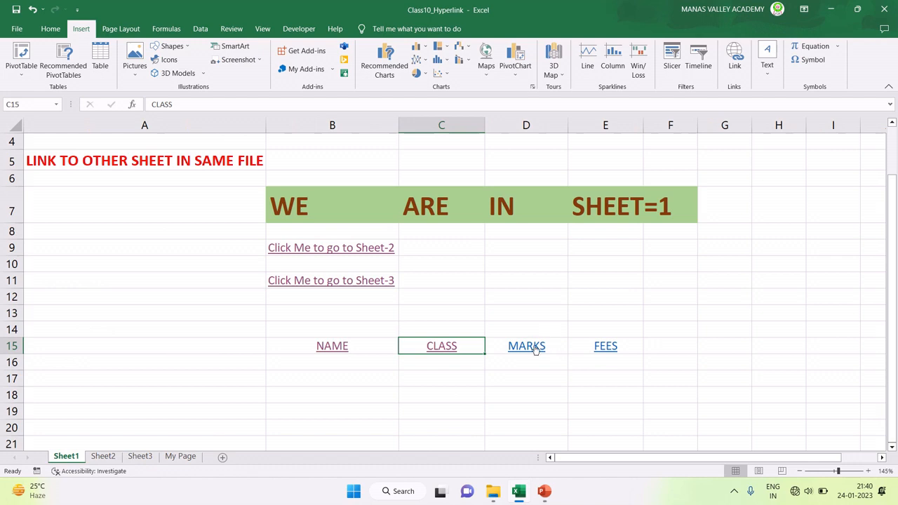
left_click(535, 347)
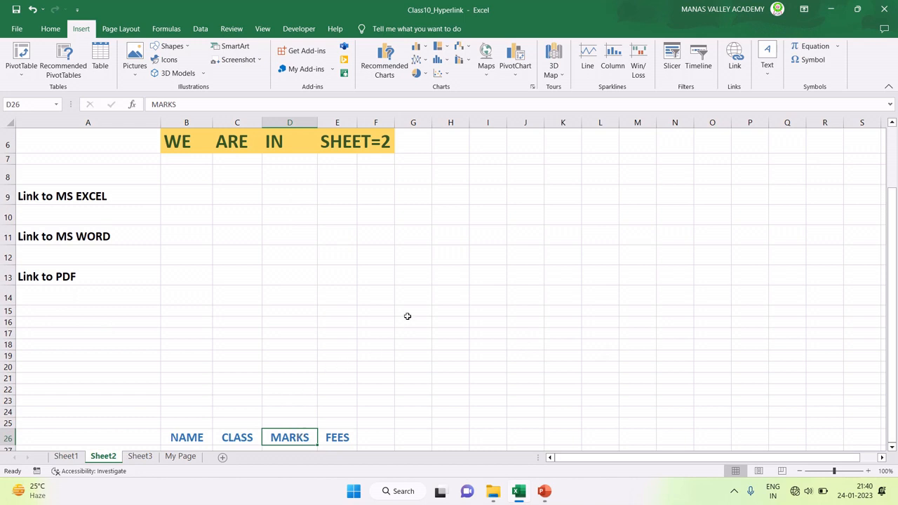
left_click(734, 65)
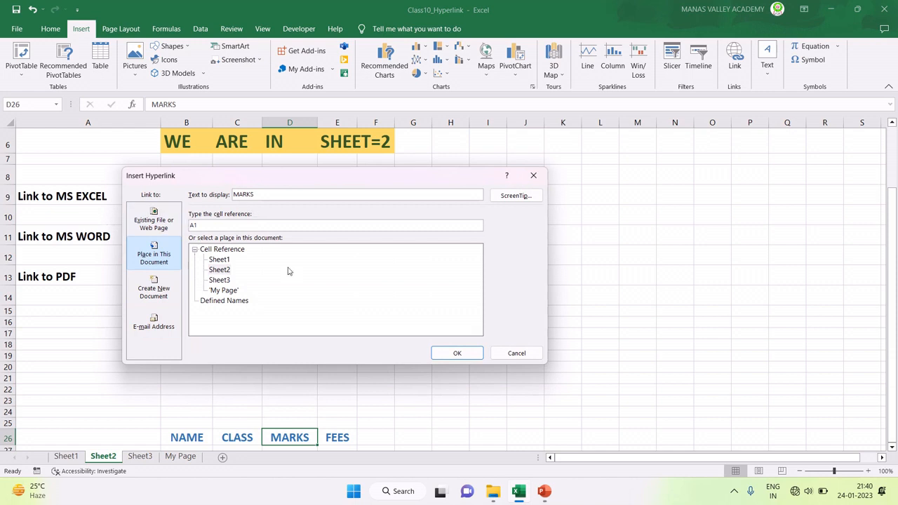
left_click(503, 355)
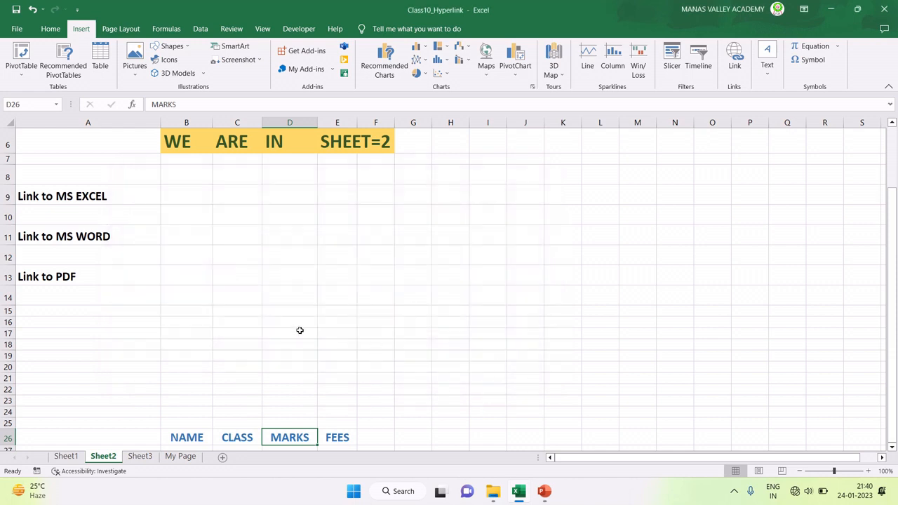
scroll(300, 330, "up", 2)
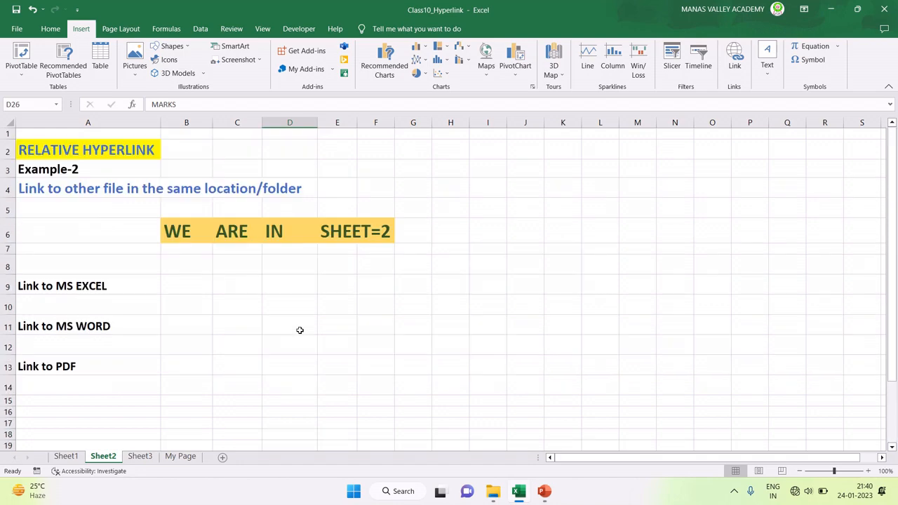
left_click(66, 456)
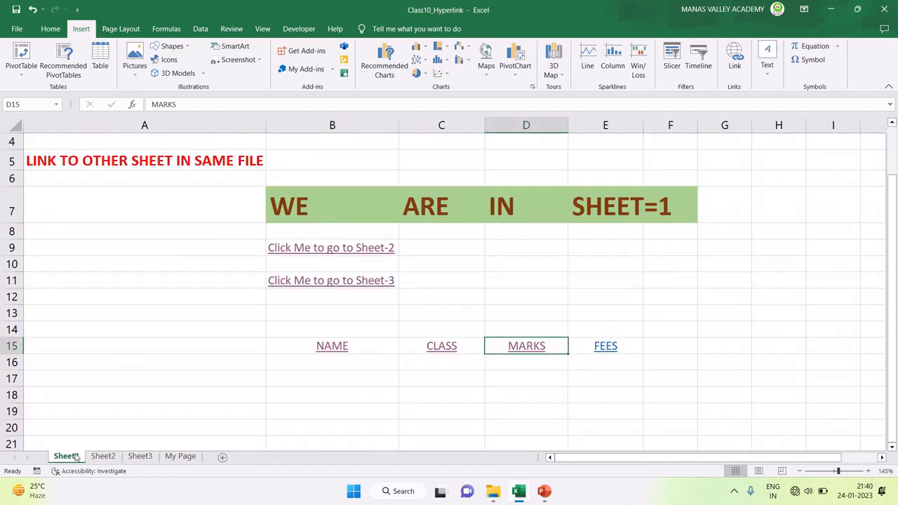
left_click(103, 456)
left_click(30, 169)
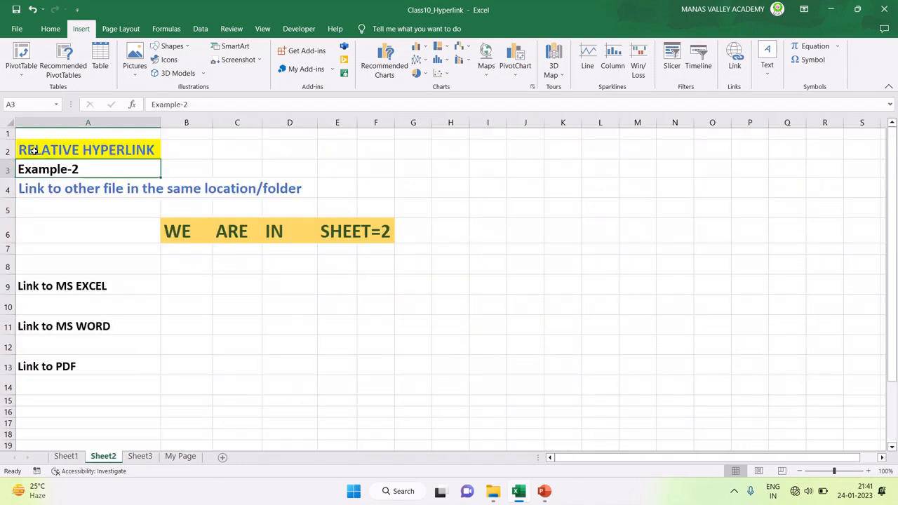
left_click(33, 150)
left_click(38, 193)
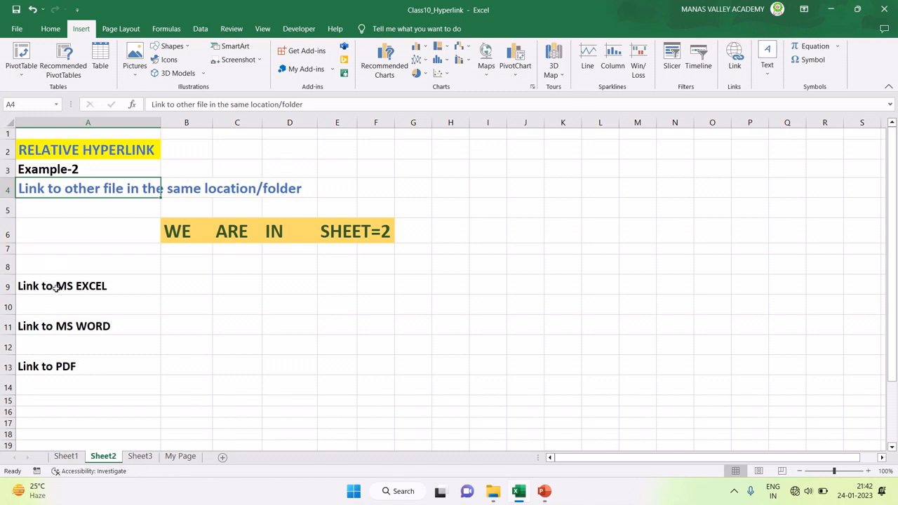
left_click(57, 286)
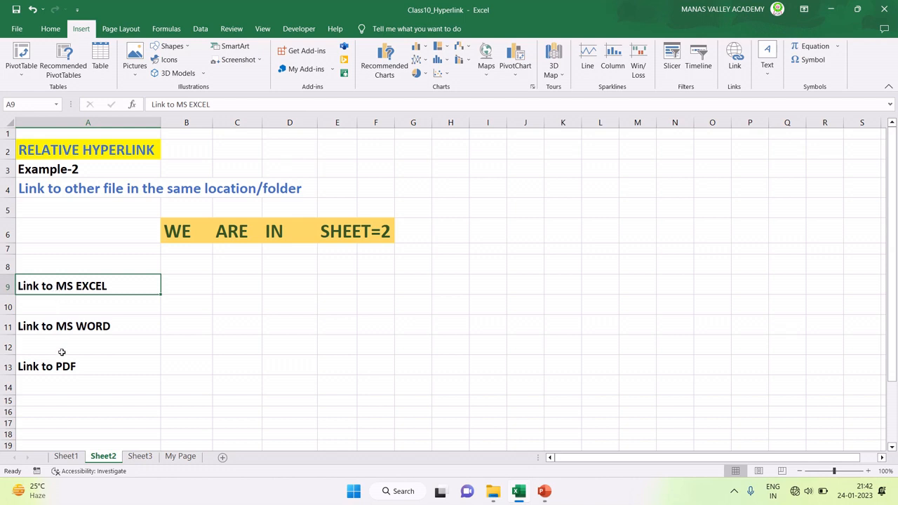
left_click(61, 327)
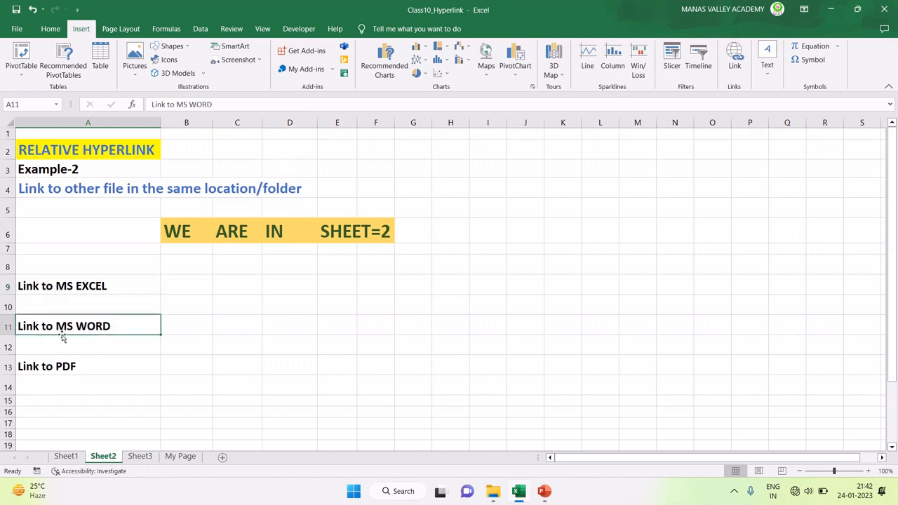
scroll(61, 338, "down", 1)
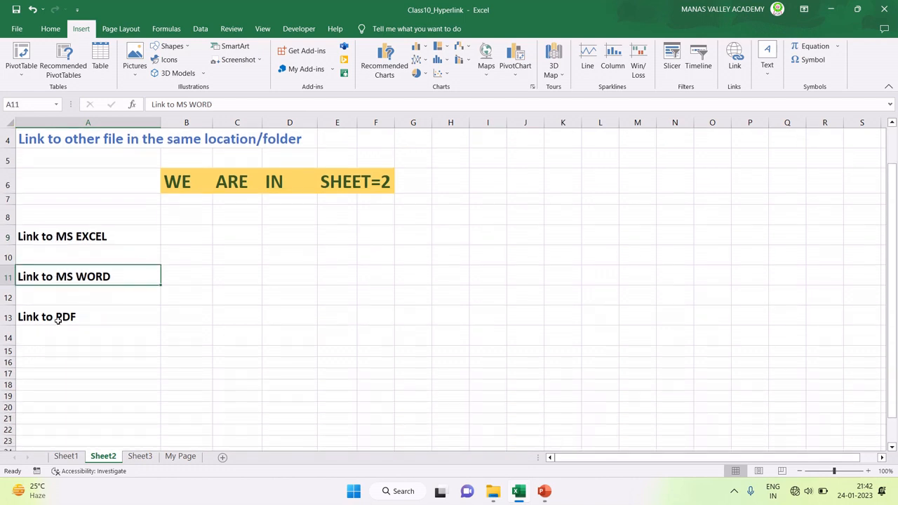
left_click(57, 318)
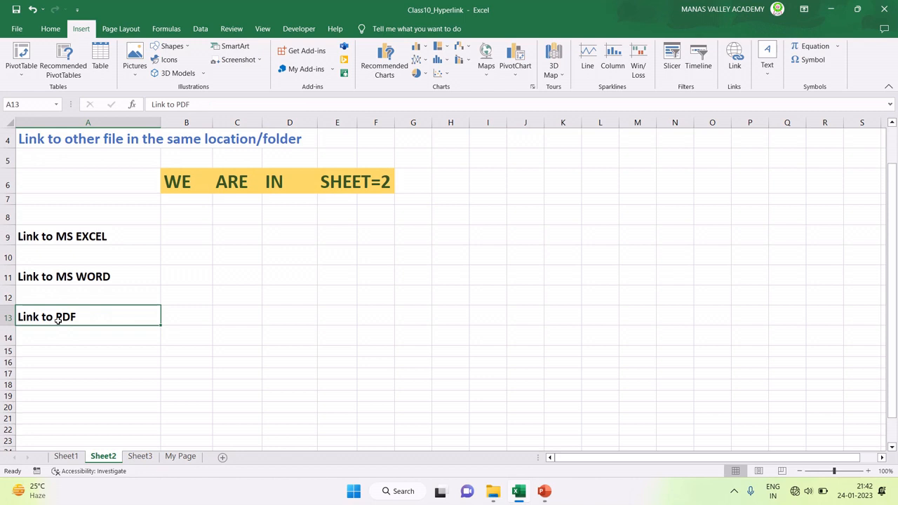
scroll(58, 318, "up", 1)
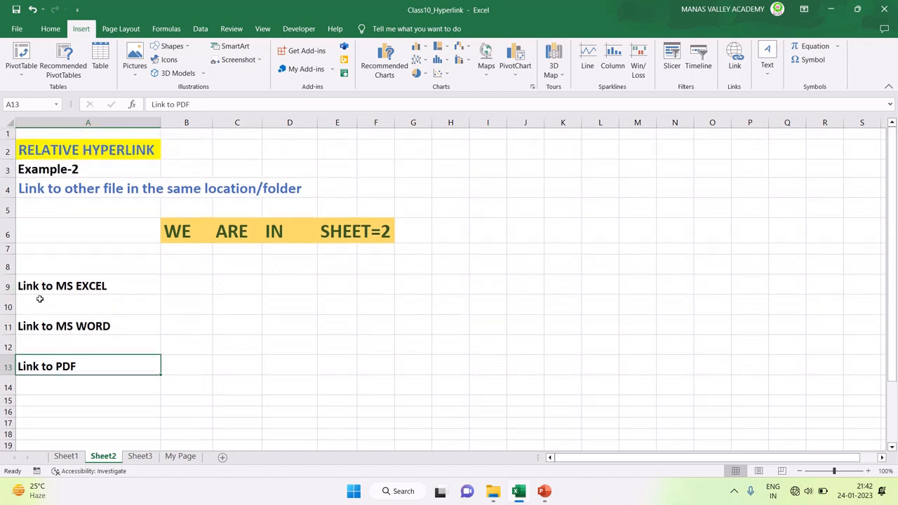
left_click(35, 286)
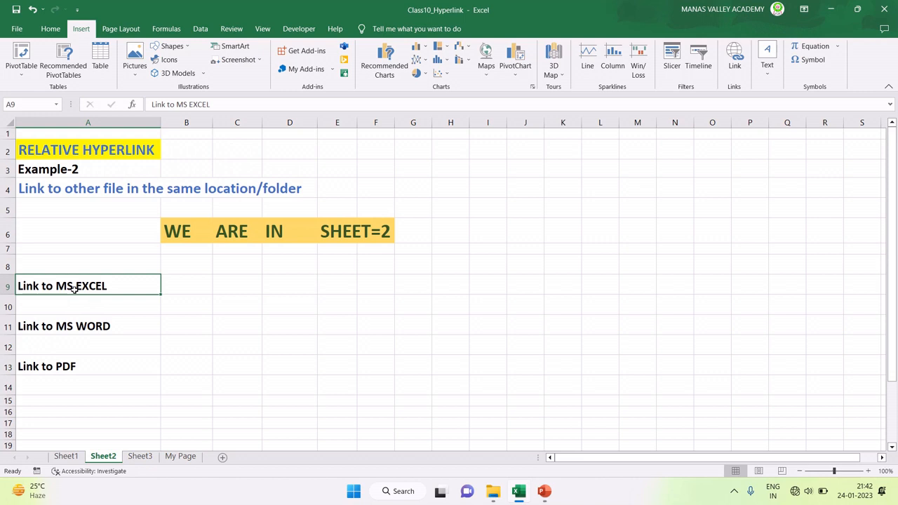
Step: Open Insert Hyperlink for A9 on Existing File or Web Page, listing the Relative Hyperlink folder
left_click(737, 62)
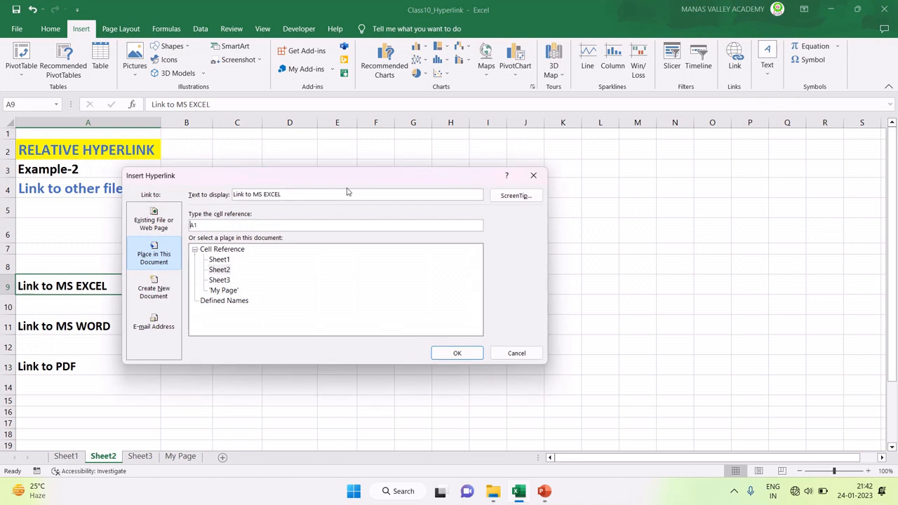
left_click_drag(383, 157, 429, 138)
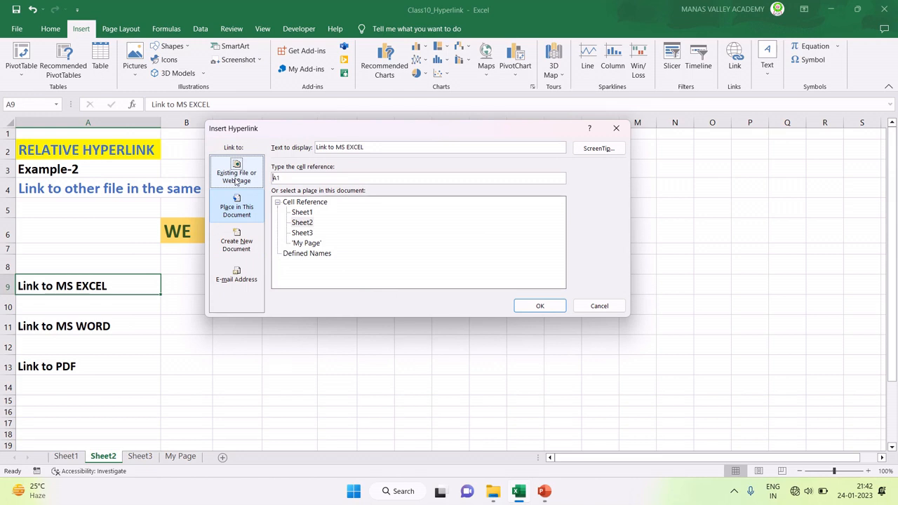
left_click(237, 182)
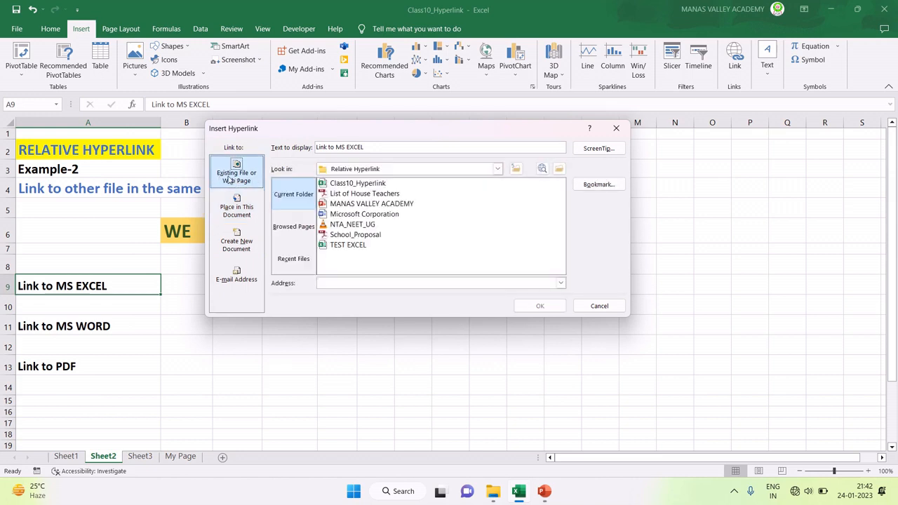
left_click(235, 210)
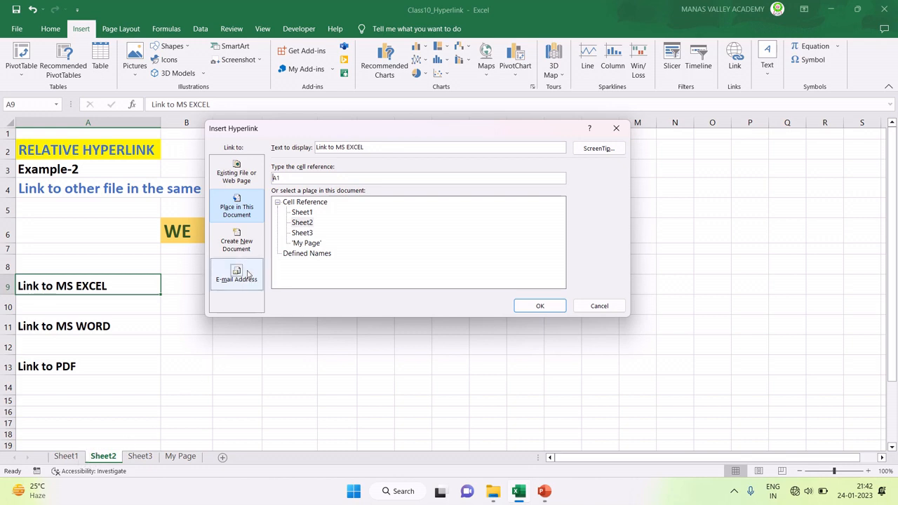
left_click(229, 185)
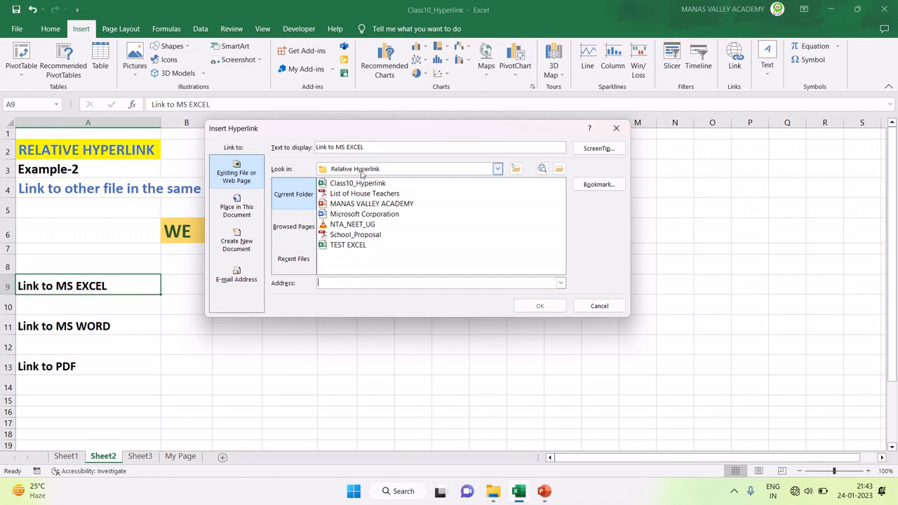
left_click(493, 491)
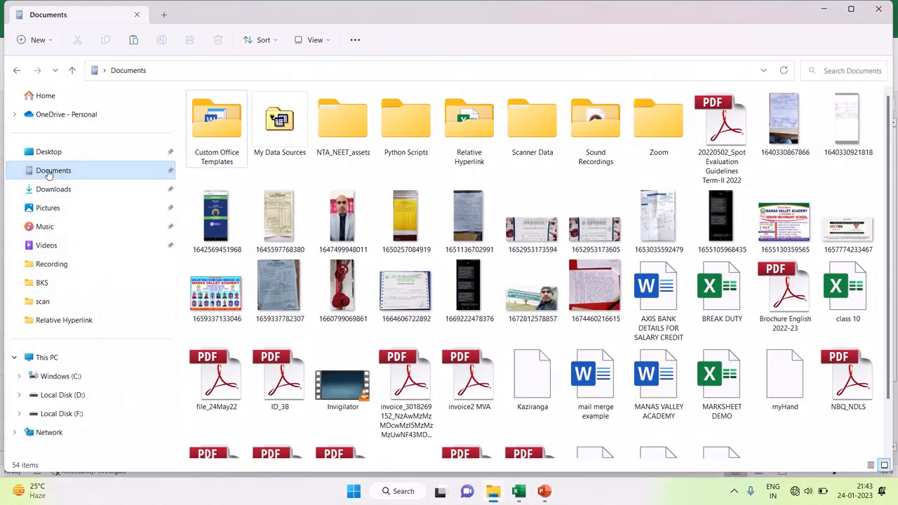
double_click(472, 133)
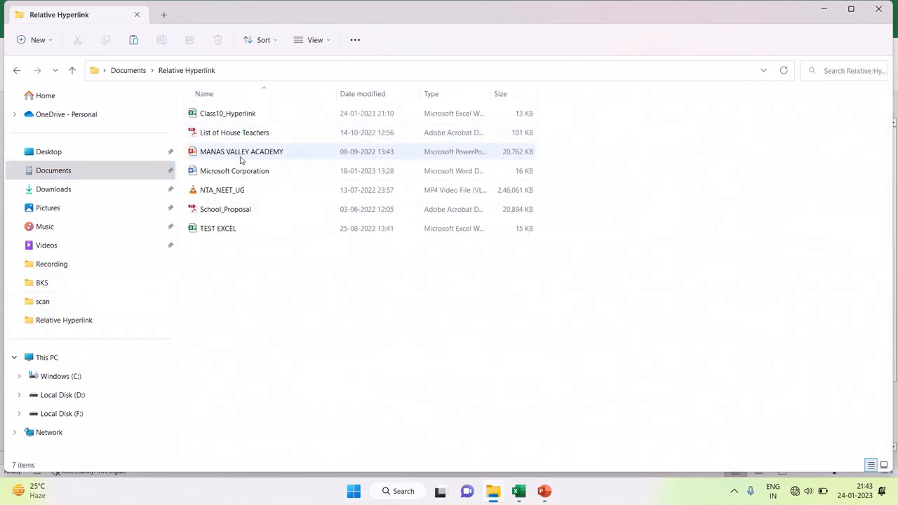
left_click(214, 115)
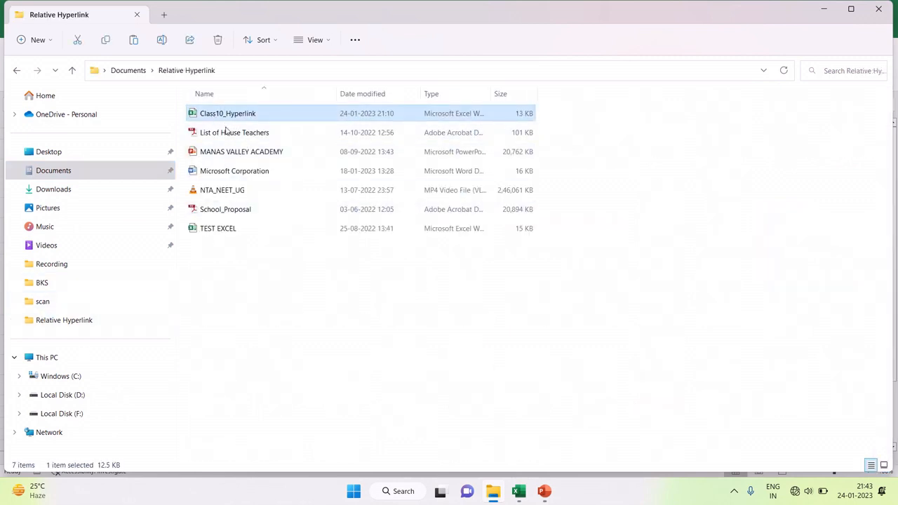
left_click(517, 498)
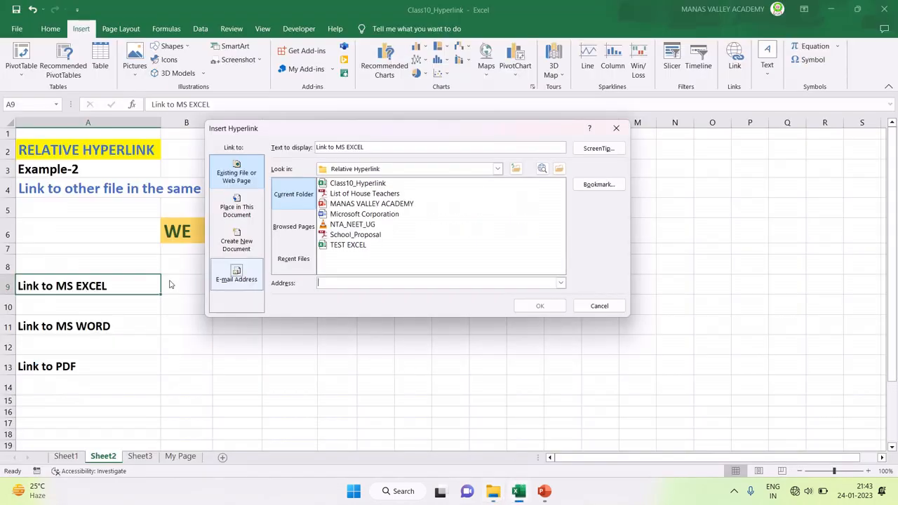
left_click(495, 489)
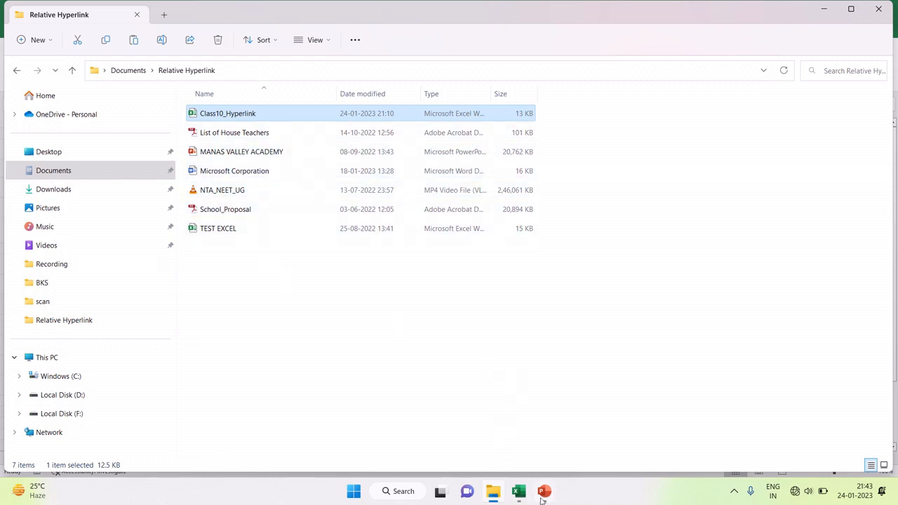
left_click(518, 491)
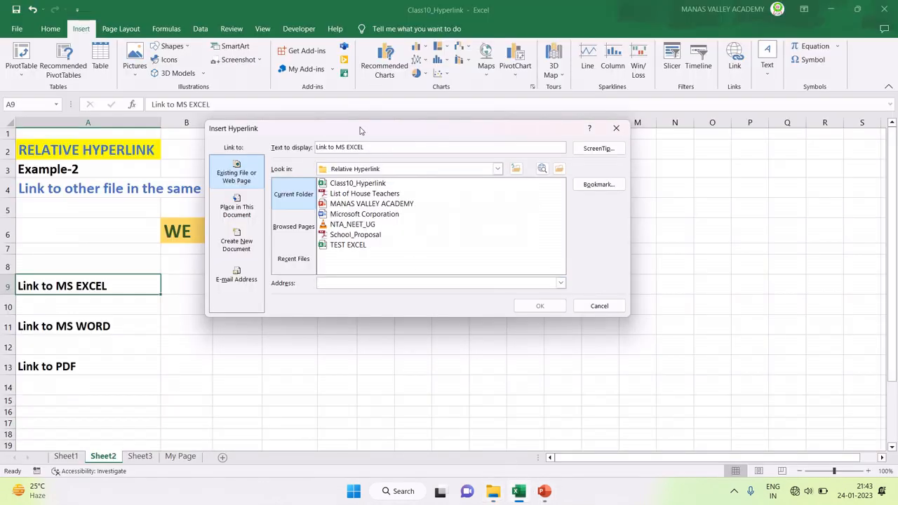
Step: Link A9's 'Link to MS EXCEL' to TEST EXCEL.xlsx from the current folder
left_click_drag(360, 130, 404, 119)
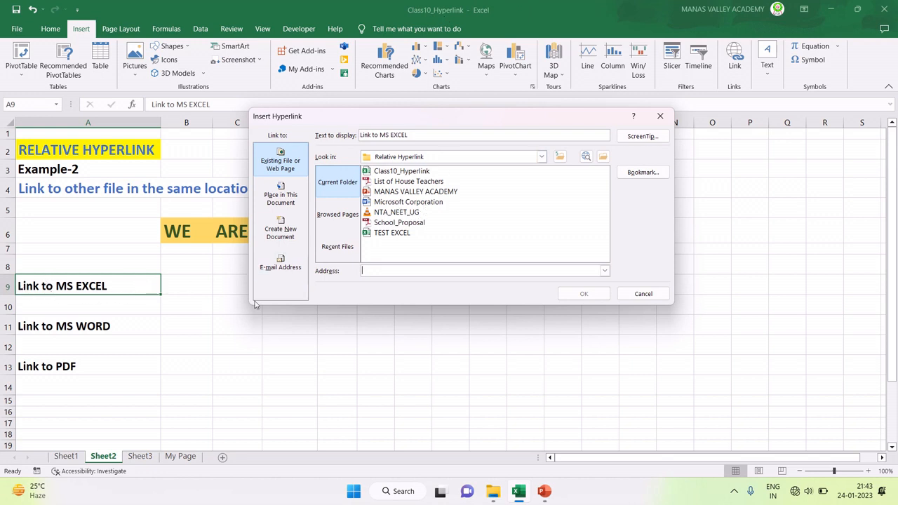
left_click(389, 235)
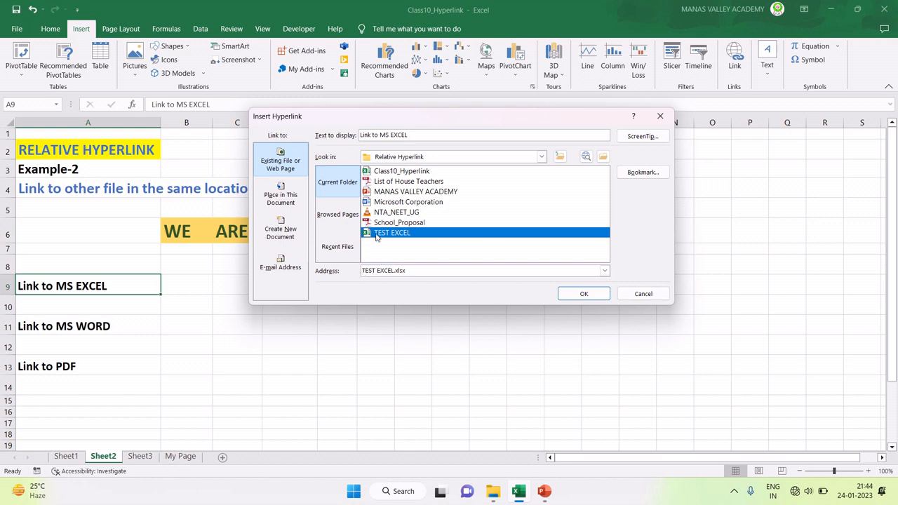
left_click(385, 174)
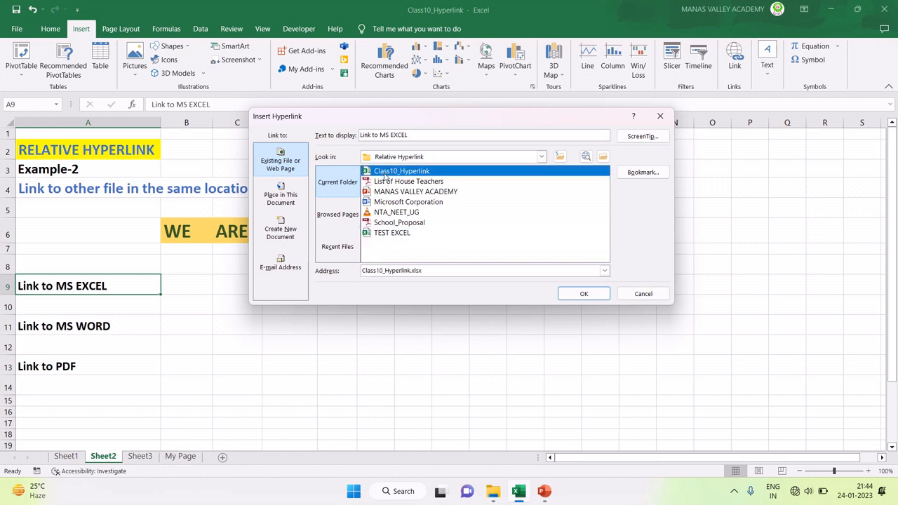
left_click(394, 236)
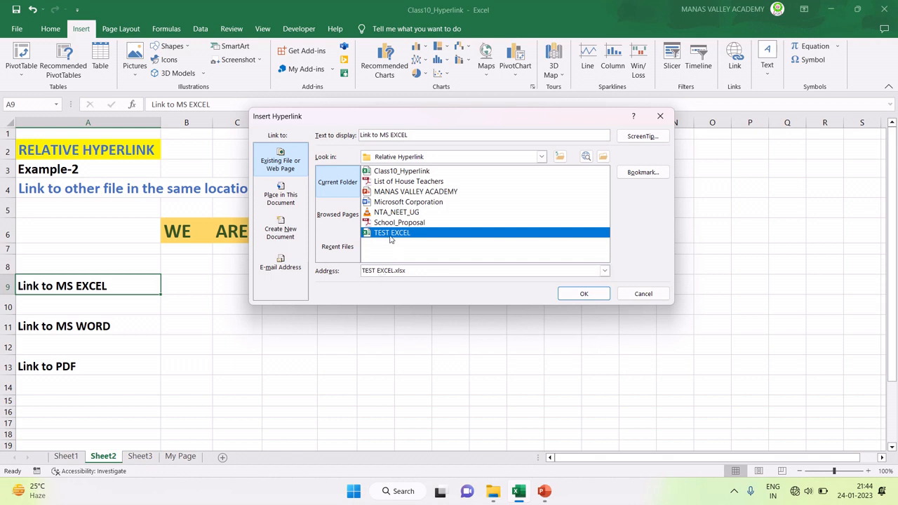
left_click(583, 294)
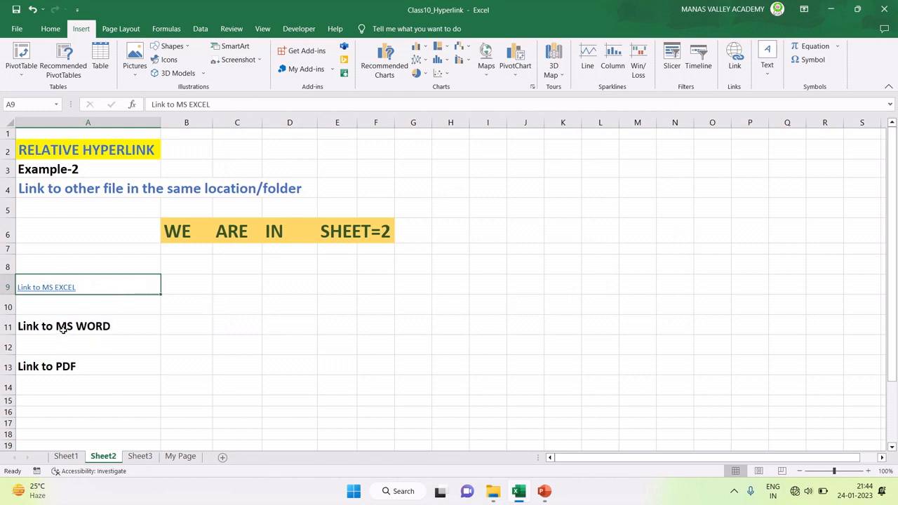
Step: Link A11's 'Link to MS WORD' to Microsoft Corporation.docx
left_click(63, 329)
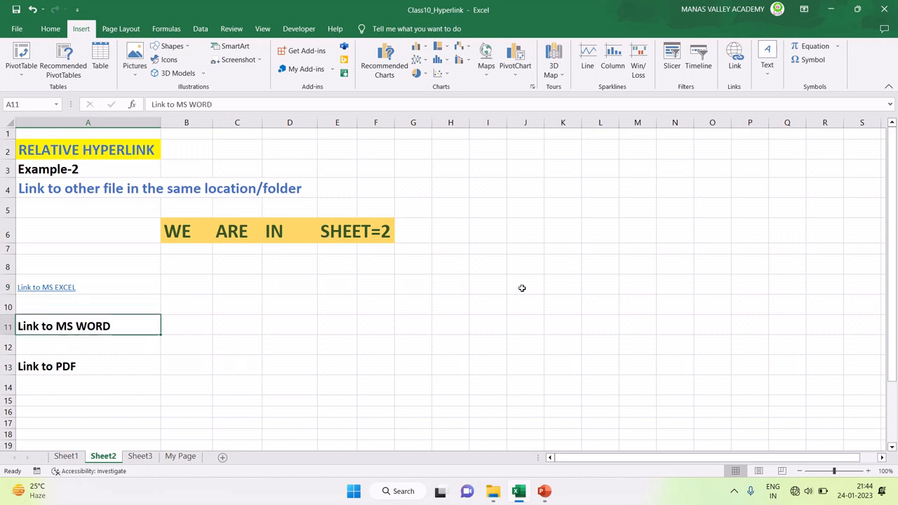
left_click(736, 56)
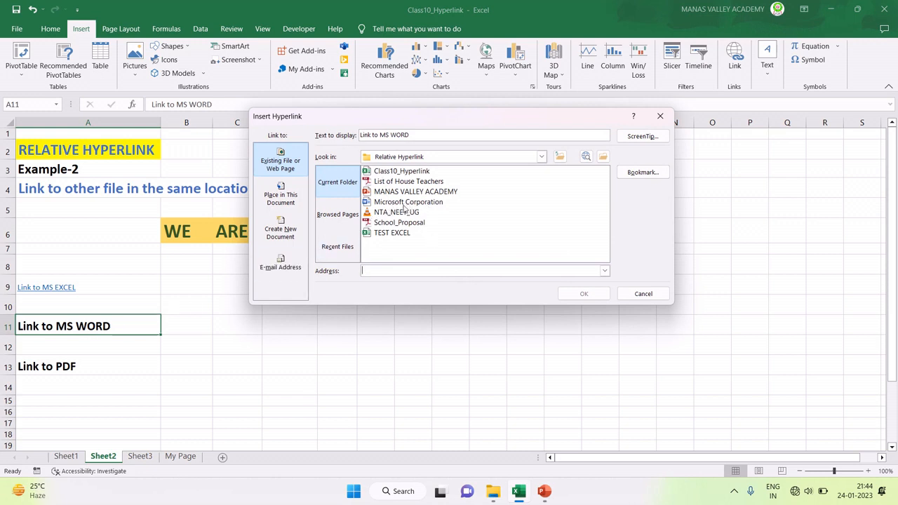
left_click(391, 205)
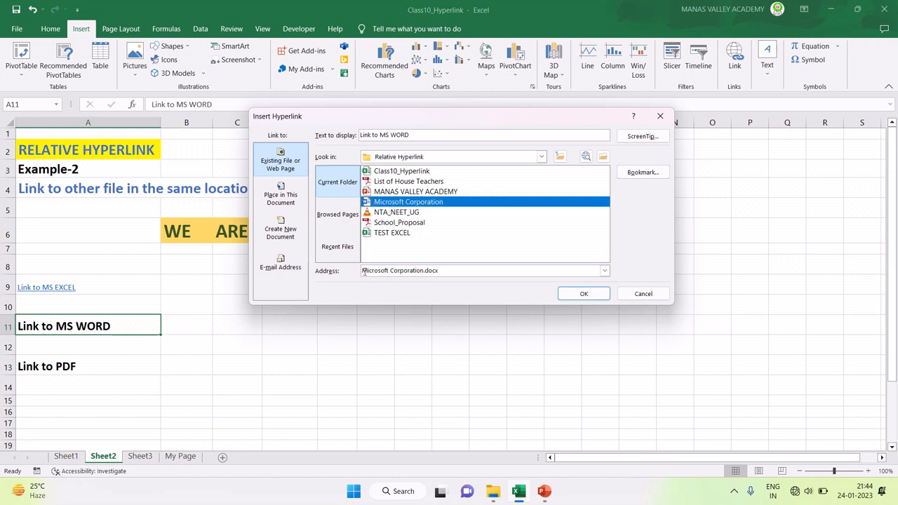
left_click(578, 293)
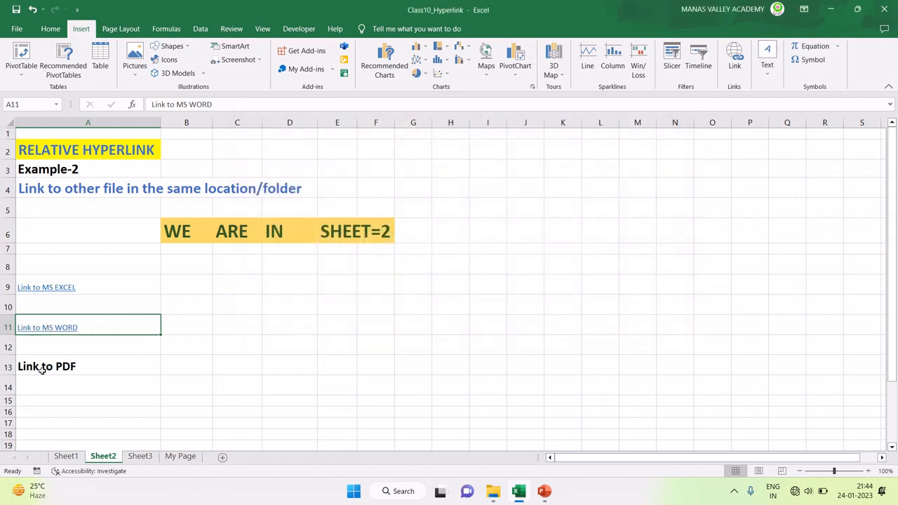
Step: Link A13's 'Link to PDF' to School_Proposal.pdf
left_click(42, 369)
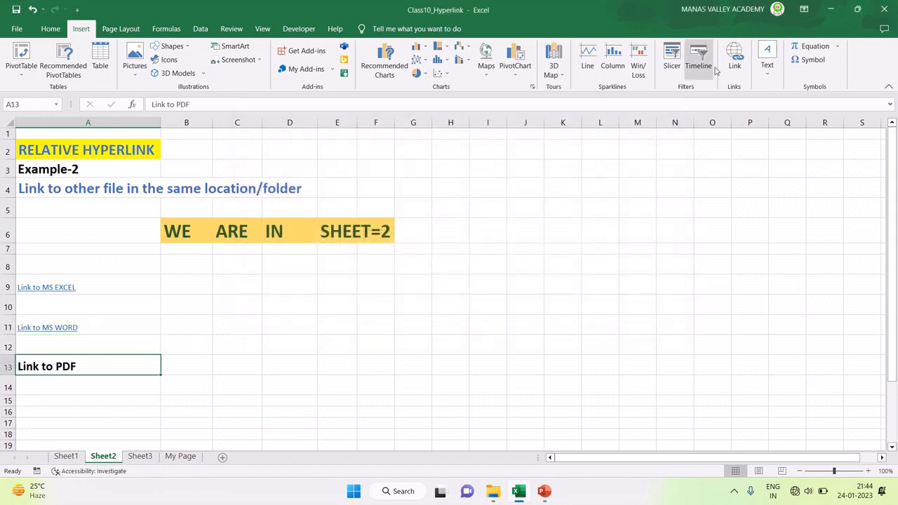
left_click(735, 56)
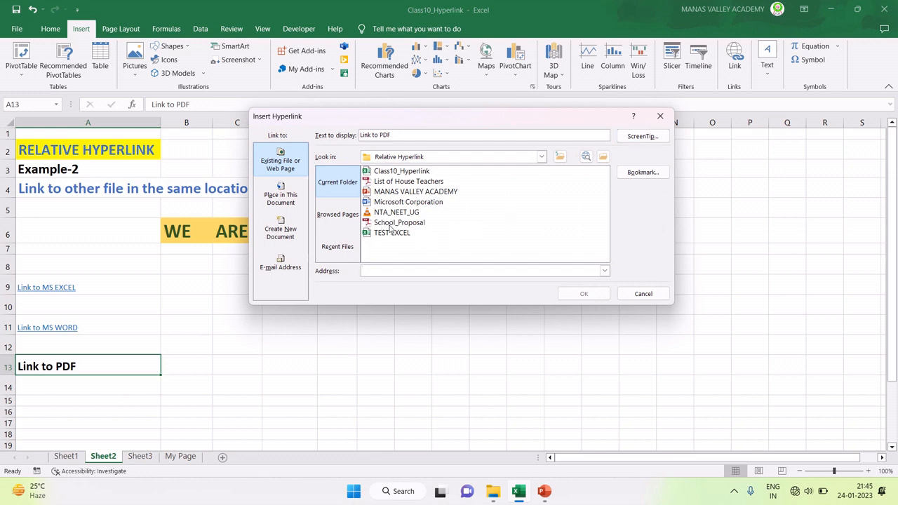
left_click(390, 224)
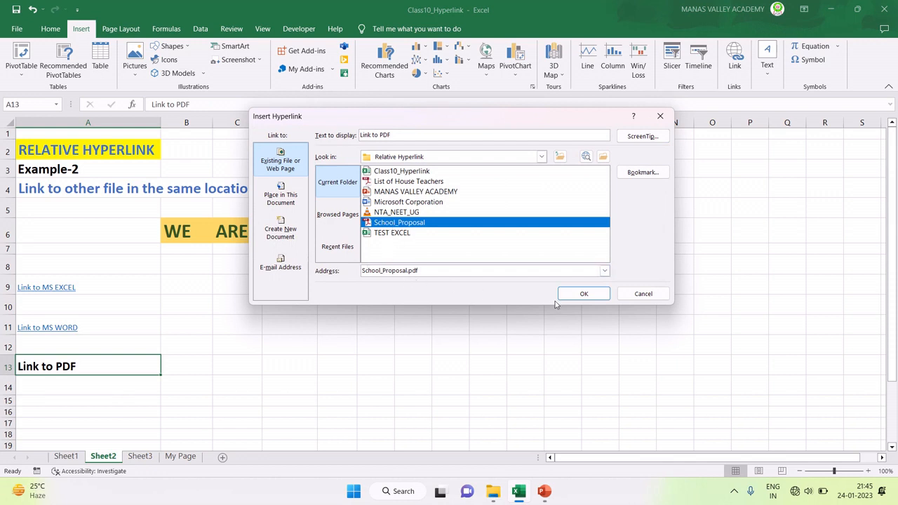
left_click(582, 294)
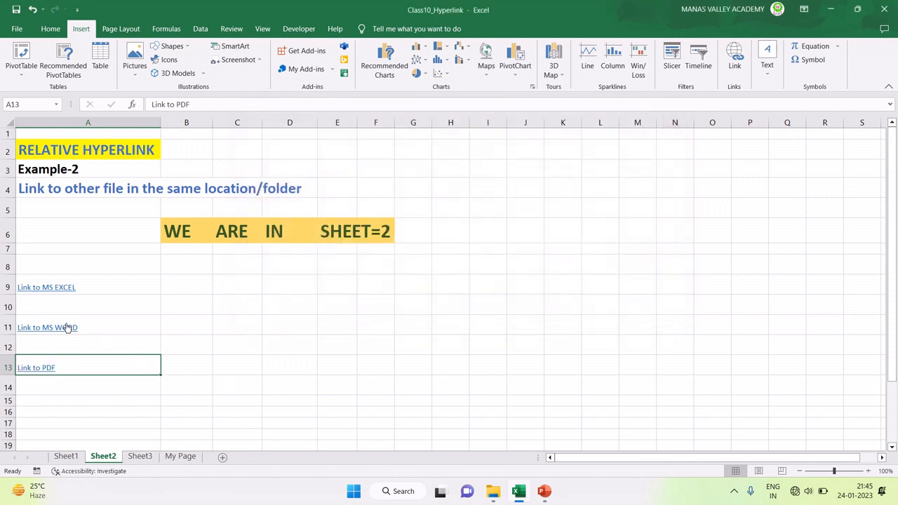
Step: Test the Link to MS EXCEL hyperlink in A9, then close the TEST EXCEL workbook
left_click(133, 290)
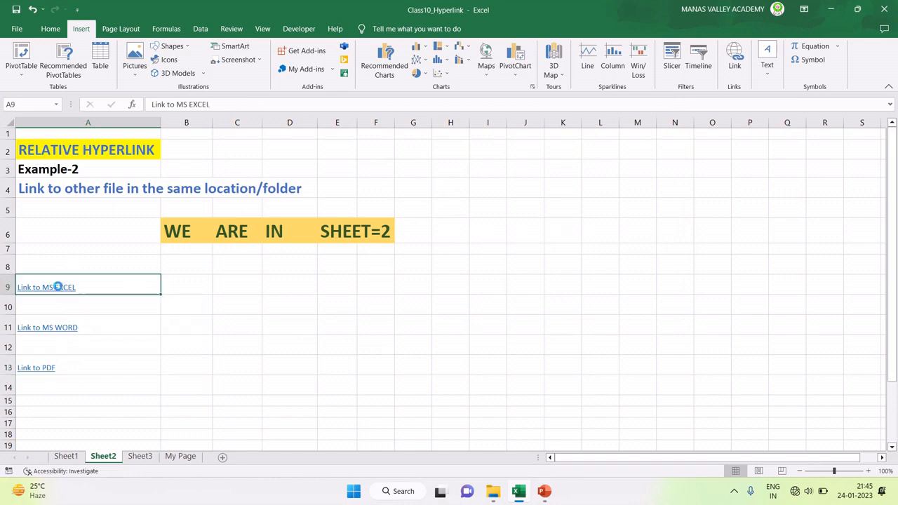
left_click(57, 286)
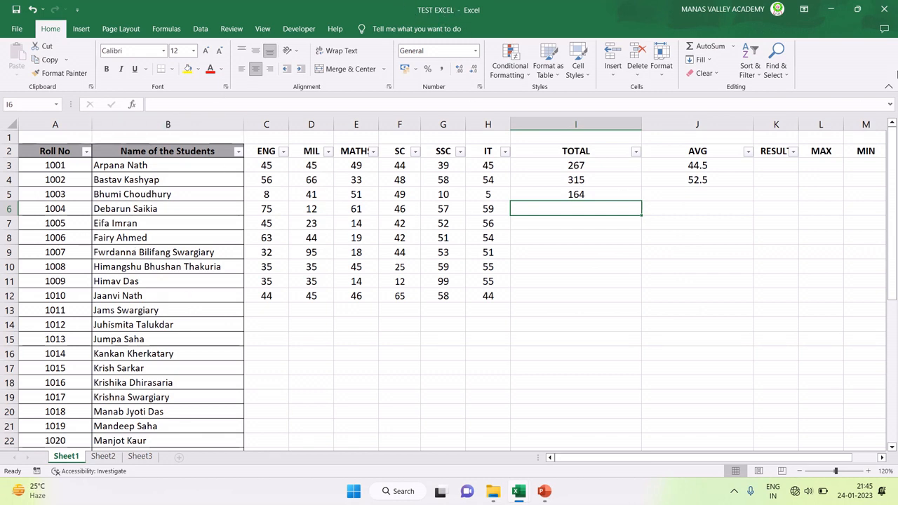
left_click(884, 9)
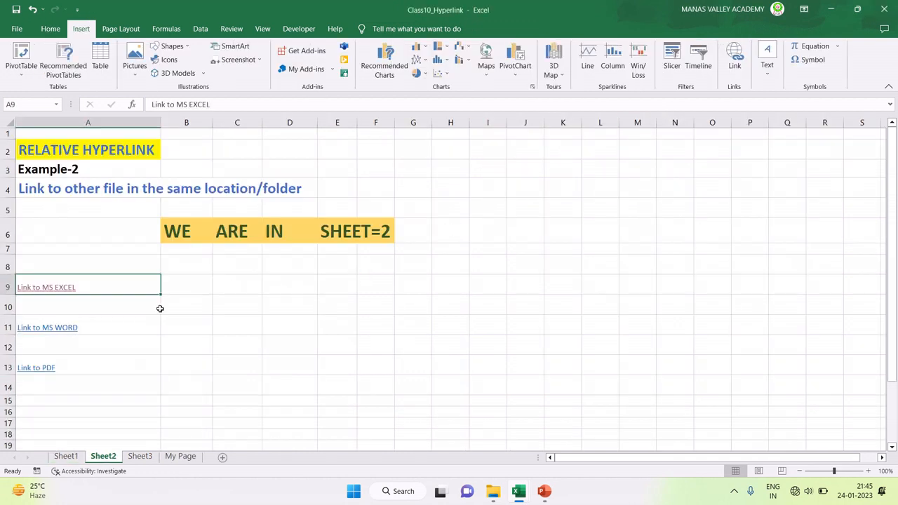
Step: Follow the Link to MS WORD hyperlink, scroll the Word document, then close Word
left_click(66, 329)
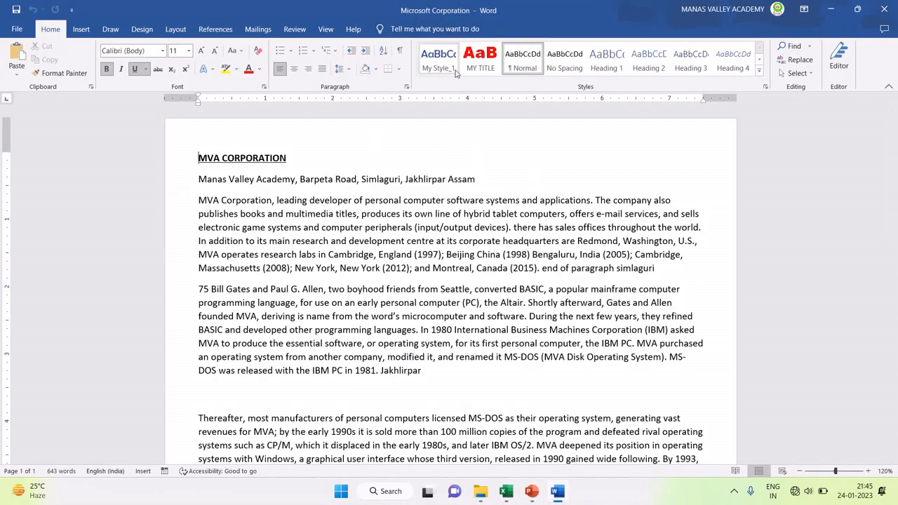
scroll(396, 306, "down", 10)
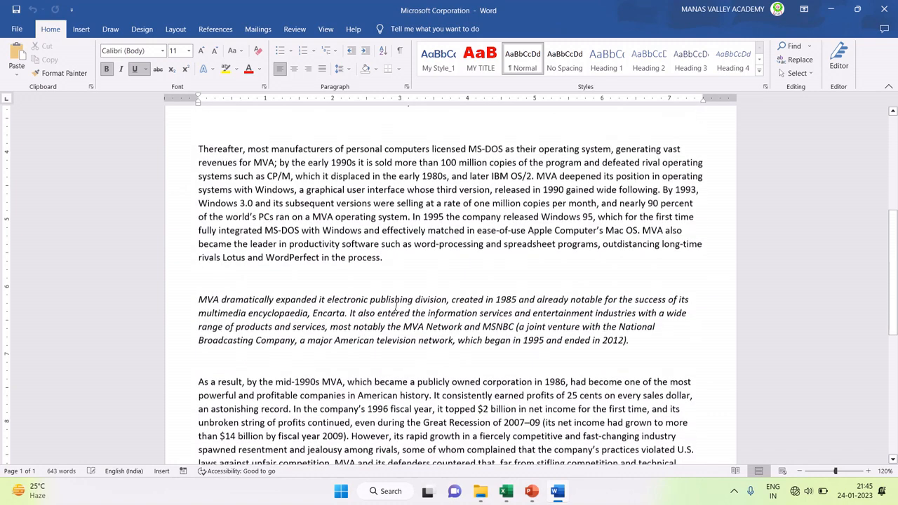
left_click(883, 9)
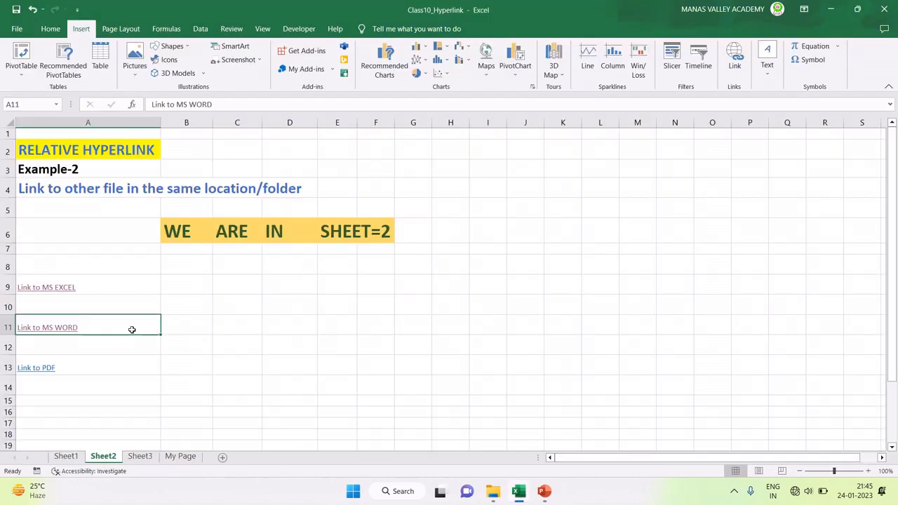
Step: Open School_Proposal.pdf in Adobe Reader via the Link to PDF hyperlink in A13
left_click(44, 371)
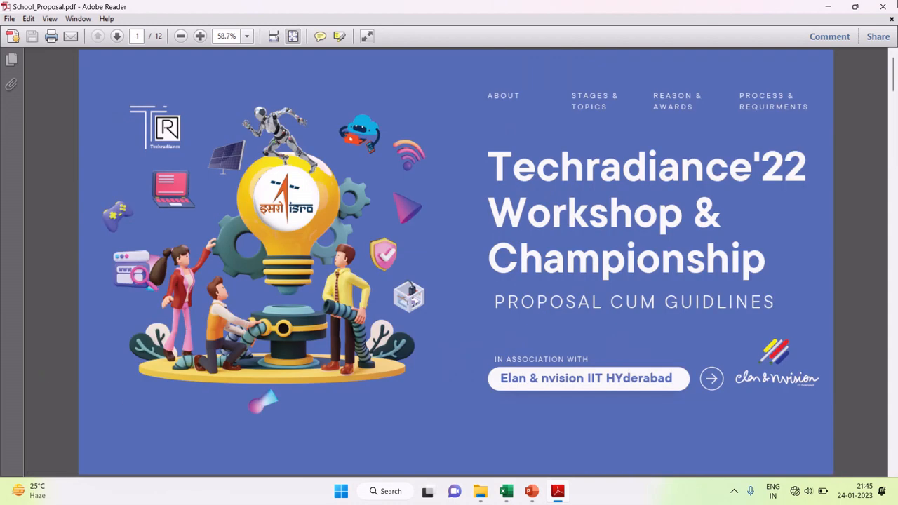
Step: Close School_Proposal.pdf in Adobe Reader and switch to Sheet3 in Excel
left_click(882, 7)
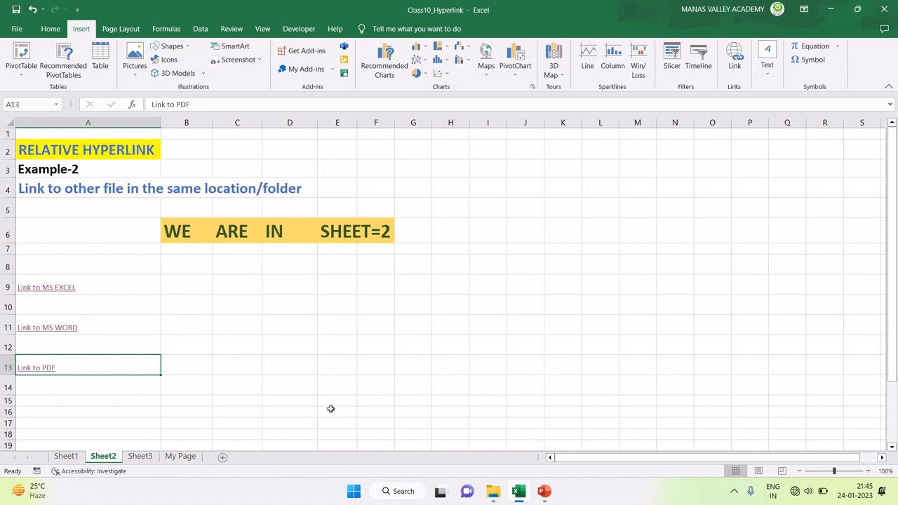
left_click(140, 456)
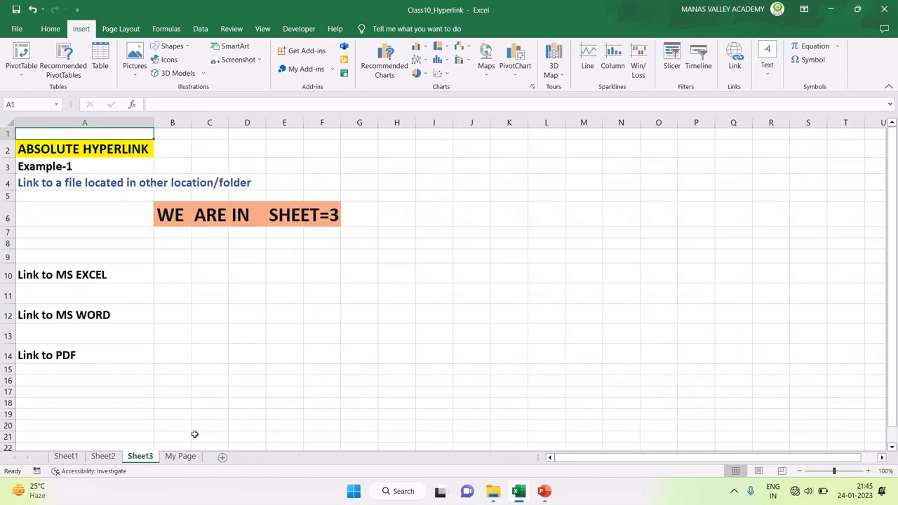
left_click(65, 155)
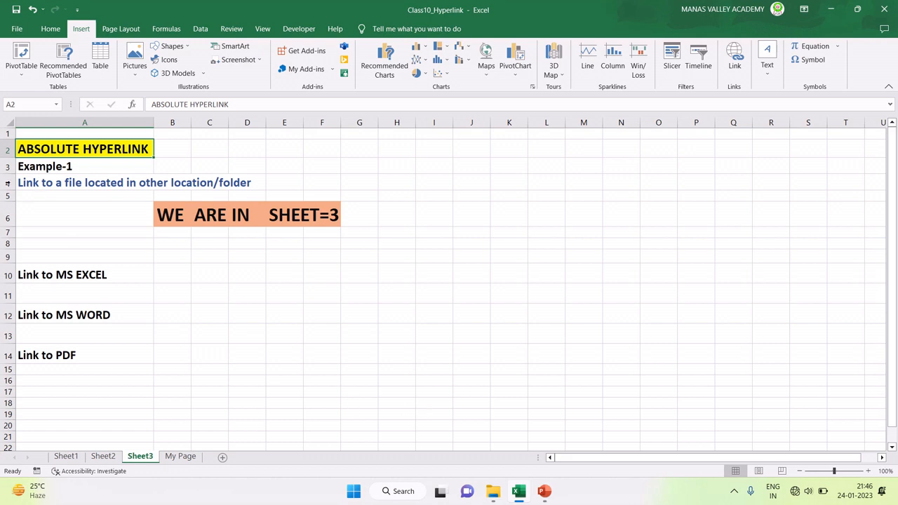
left_click(52, 168)
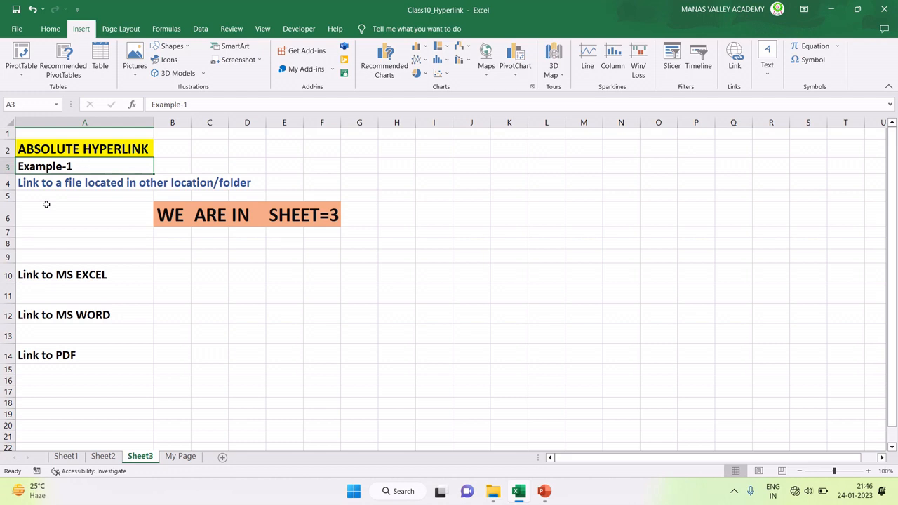
left_click(62, 278)
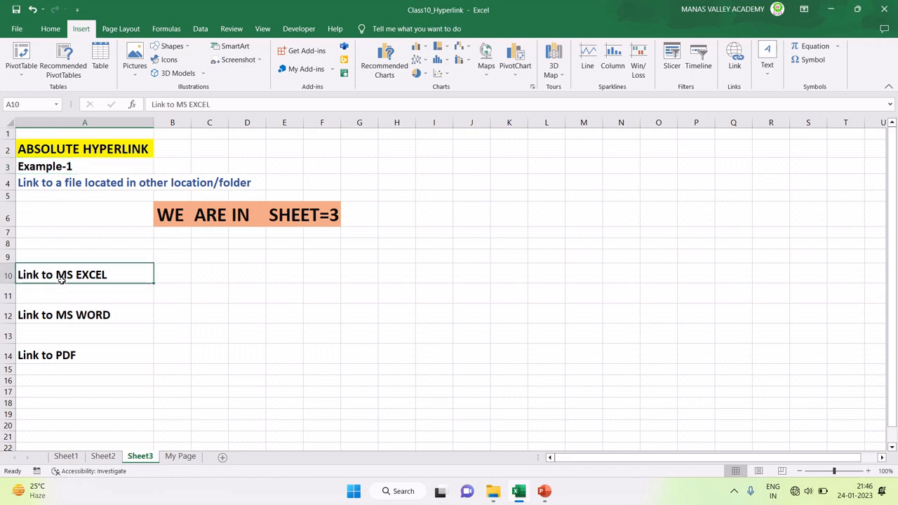
left_click(79, 317)
left_click(66, 356)
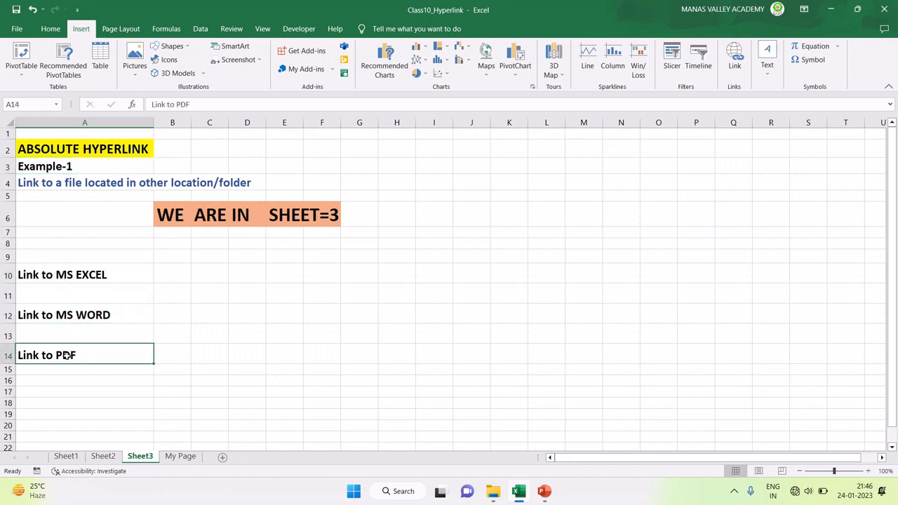
left_click(73, 278)
left_click(75, 317)
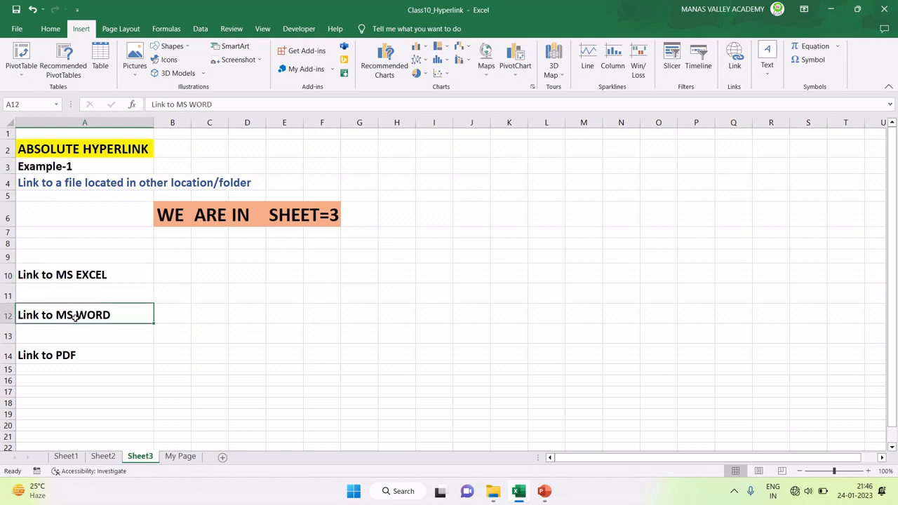
left_click(64, 357)
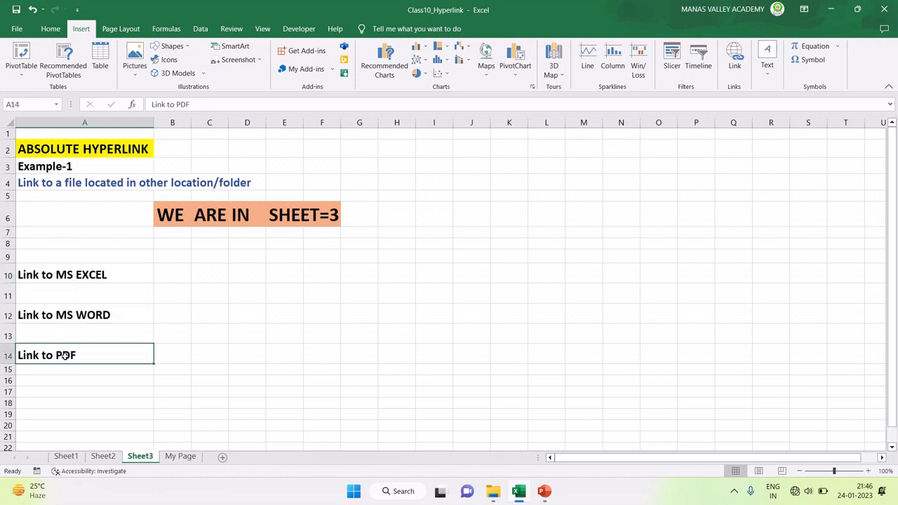
left_click(84, 276)
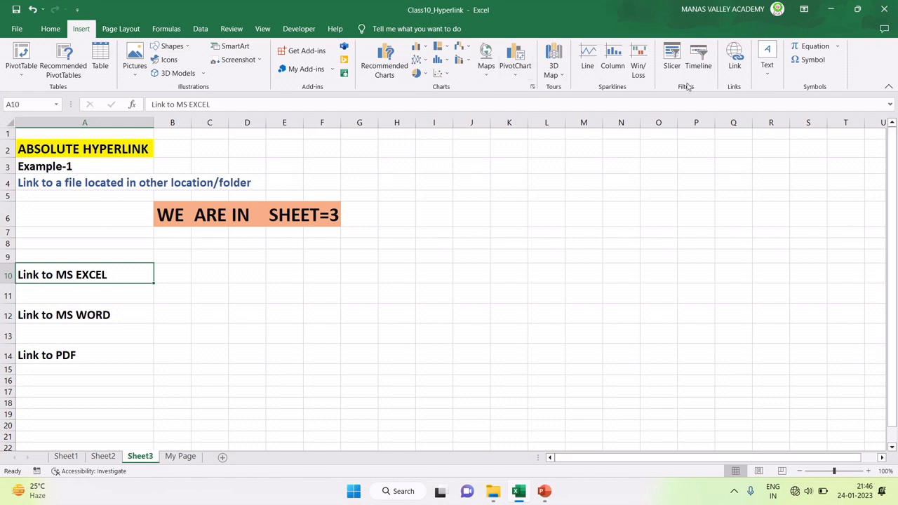
Step: Hyperlink A10 'Link to MS EXCEL' to D:\Link\My File.docx
left_click(737, 63)
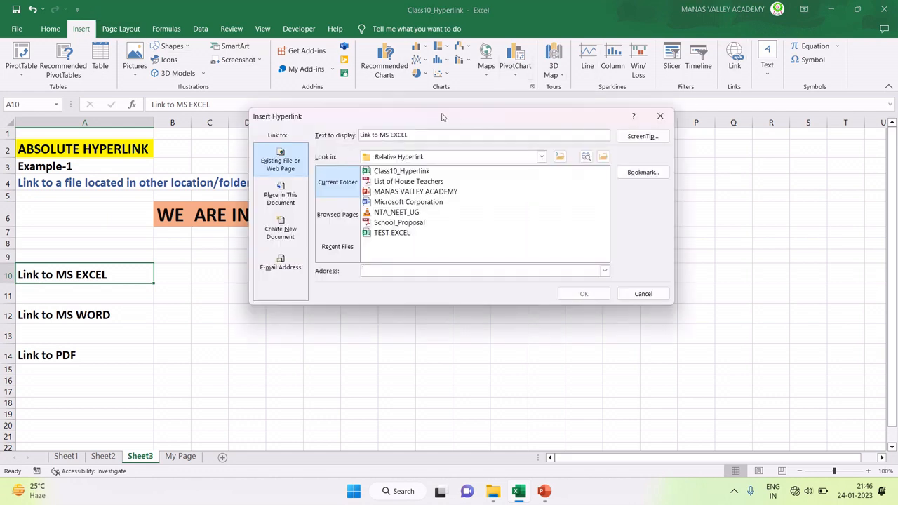
left_click_drag(431, 116, 469, 84)
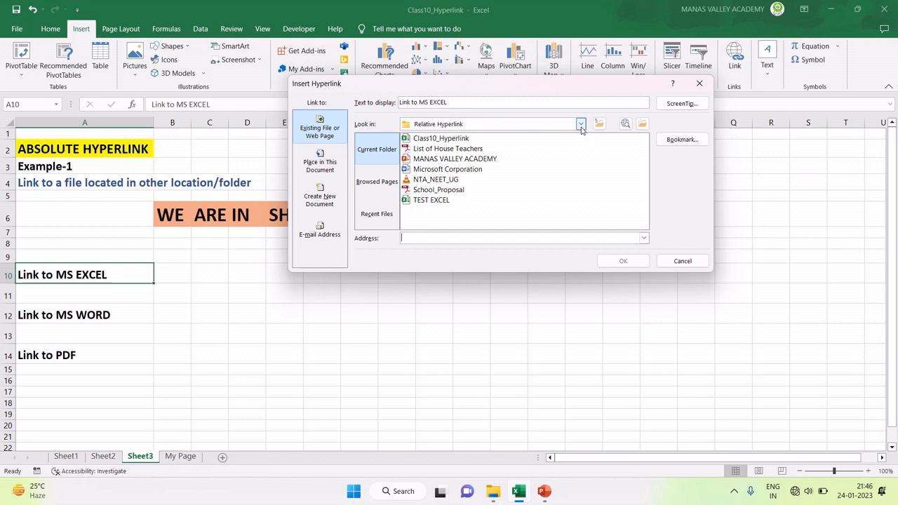
left_click(580, 124)
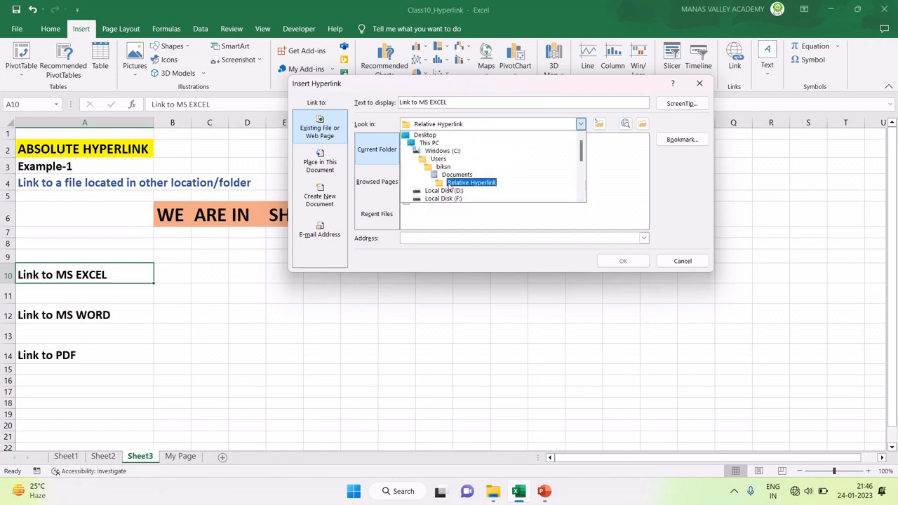
scroll(443, 174, "down", 1)
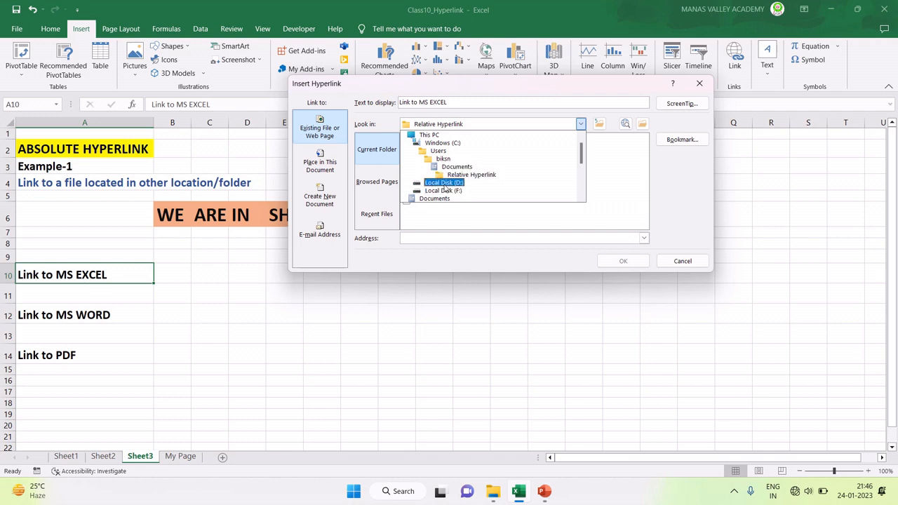
left_click(444, 184)
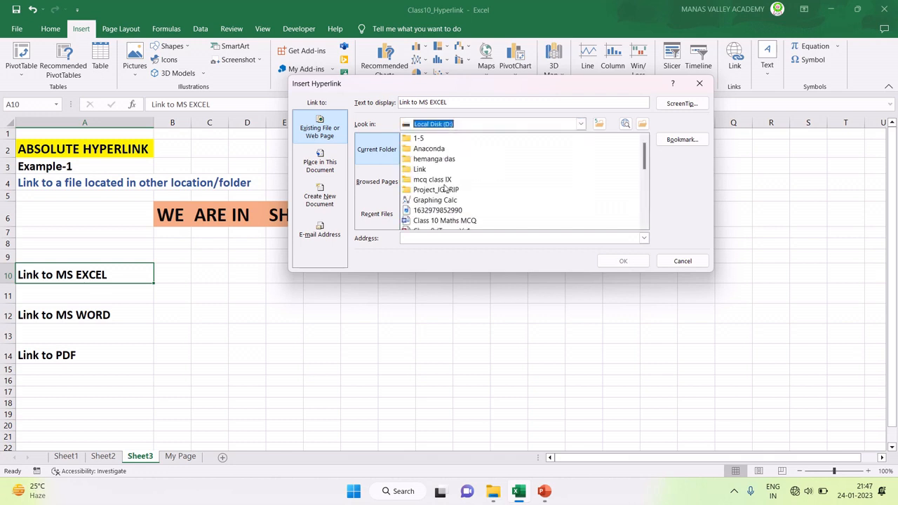
left_click(419, 170)
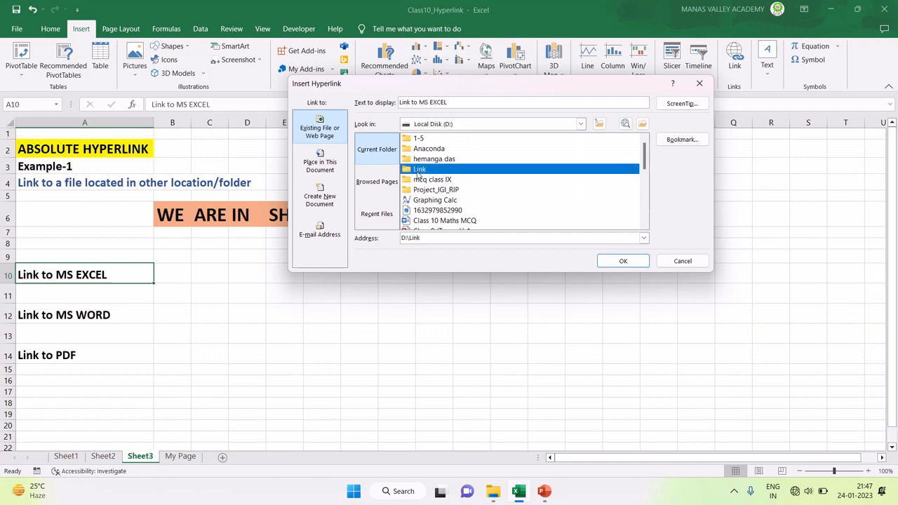
double_click(419, 170)
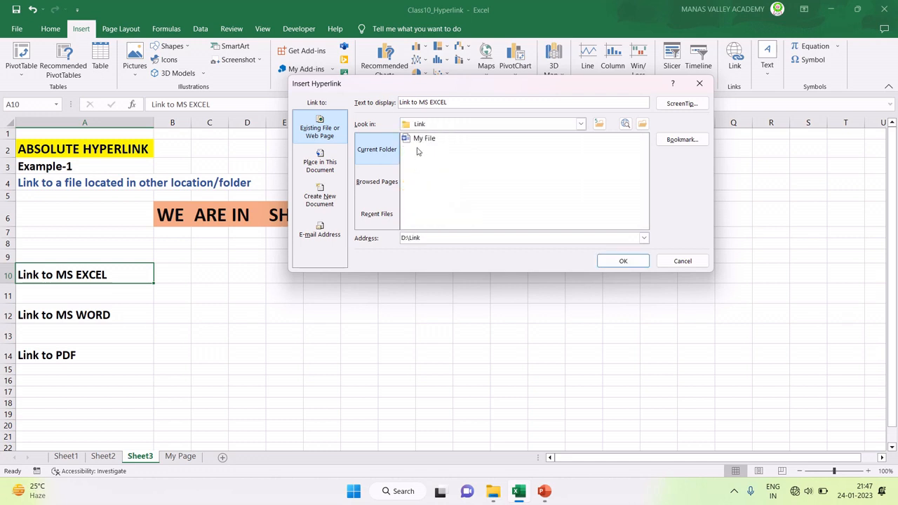
left_click(418, 140)
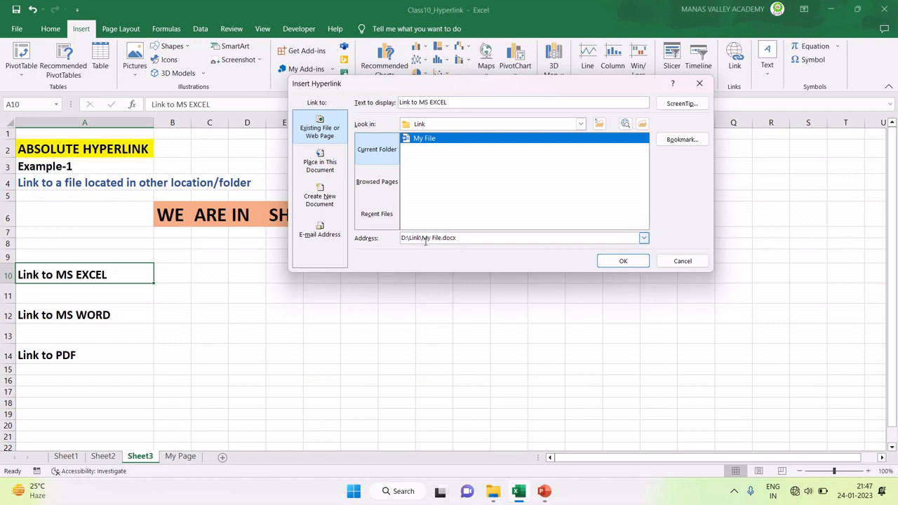
left_click(611, 263)
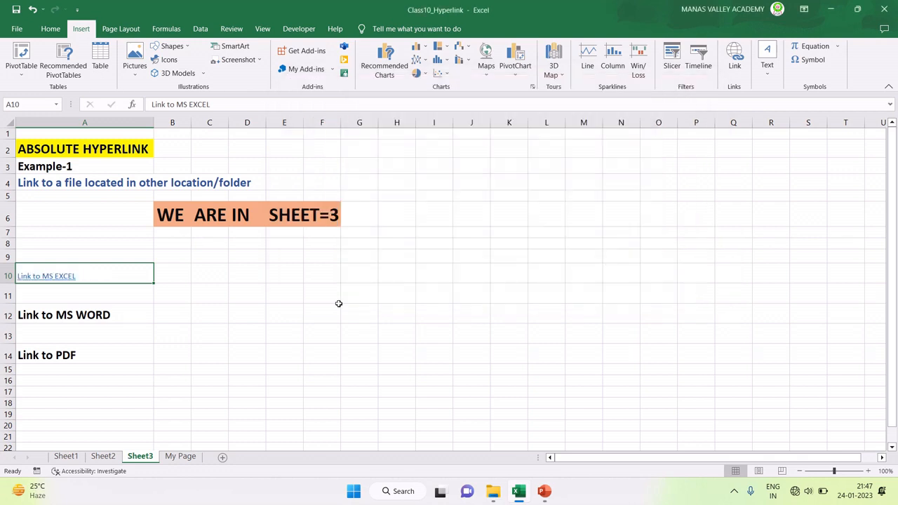
Step: Hyperlink A12 'Link to MS WORD' to F:\Hyperlink\IT-2022-23.pdf
left_click(60, 318)
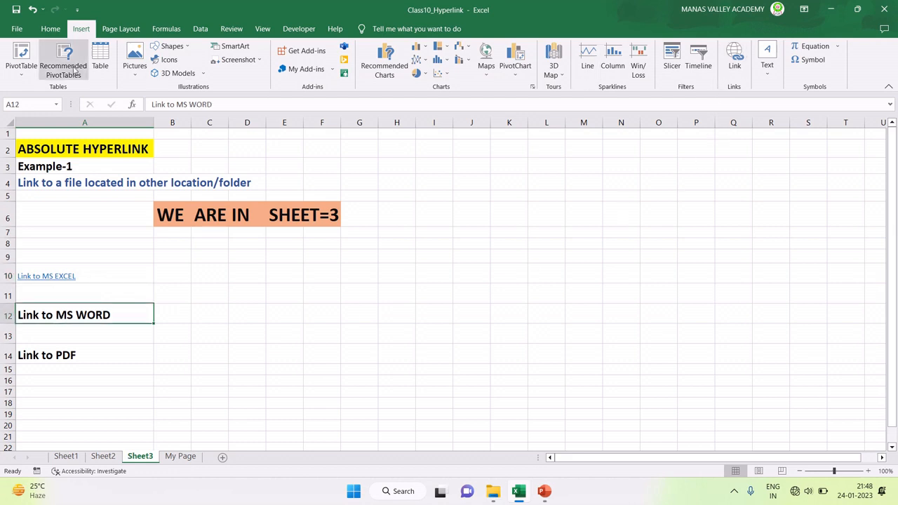
left_click(734, 57)
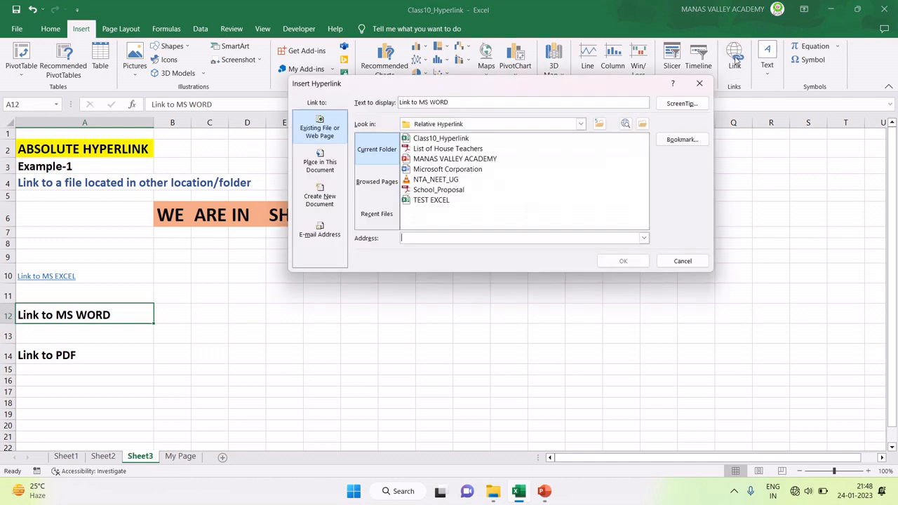
left_click(584, 125)
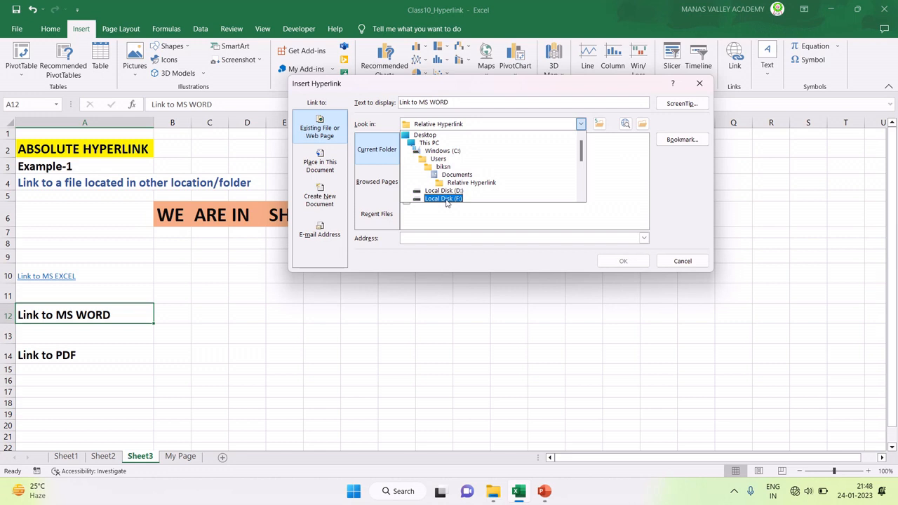
left_click(445, 200)
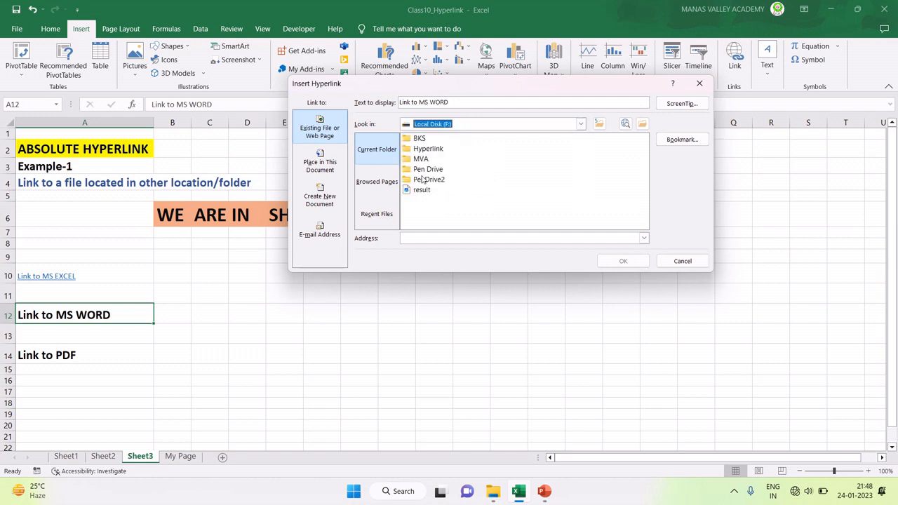
double_click(426, 149)
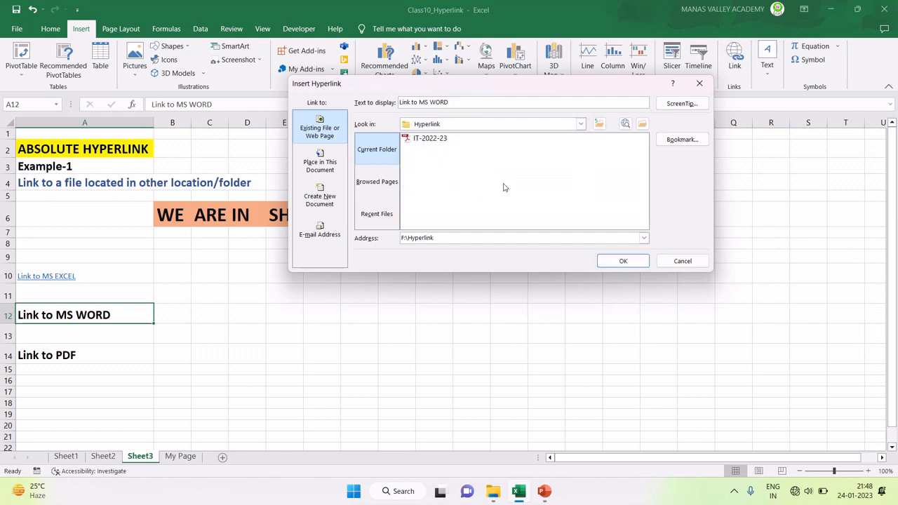
left_click(427, 141)
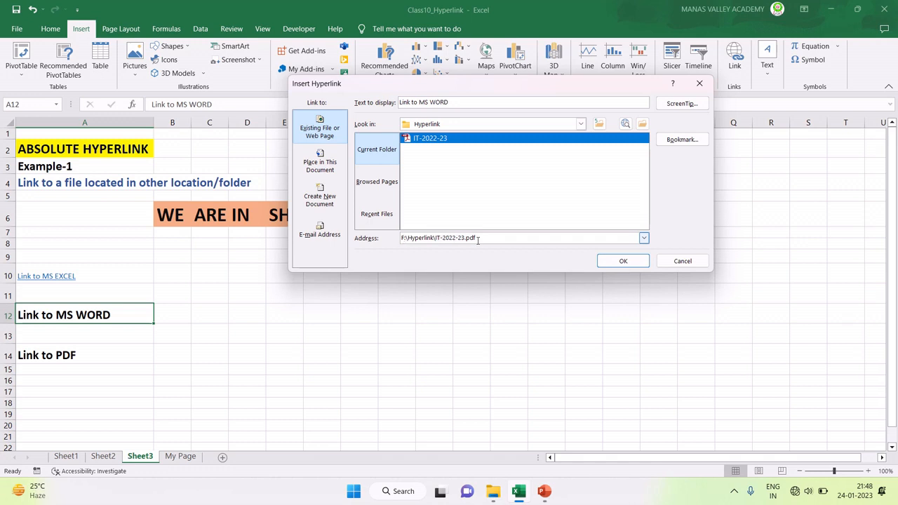
left_click(605, 264)
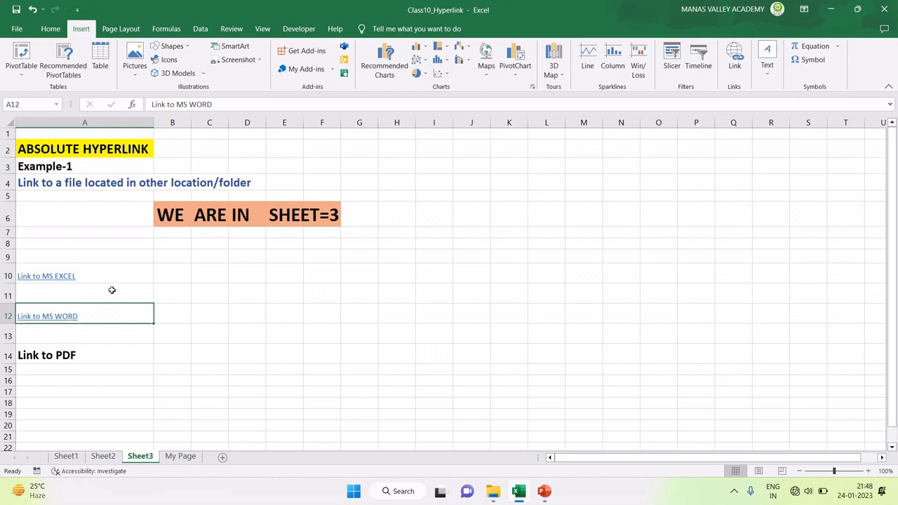
Step: Open My File in Word from the A10 link, close it, then follow the A12 link
left_click(40, 276)
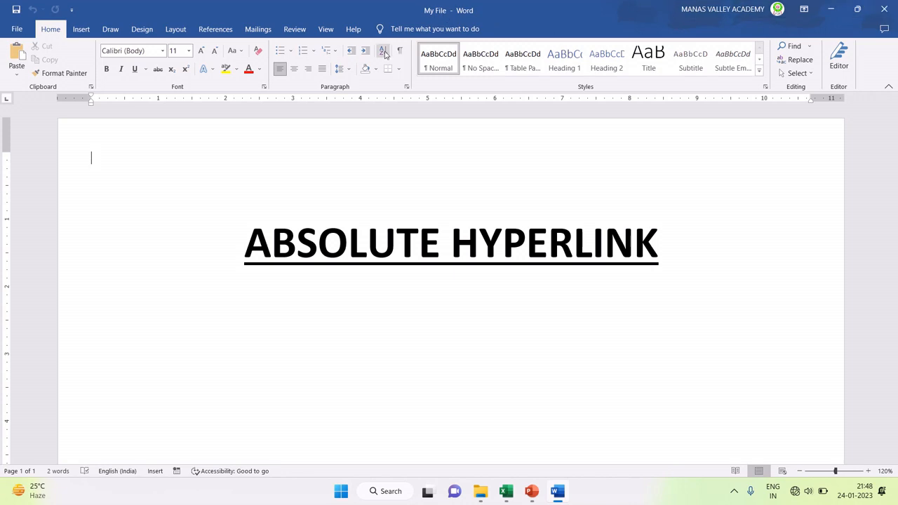
left_click(892, 6)
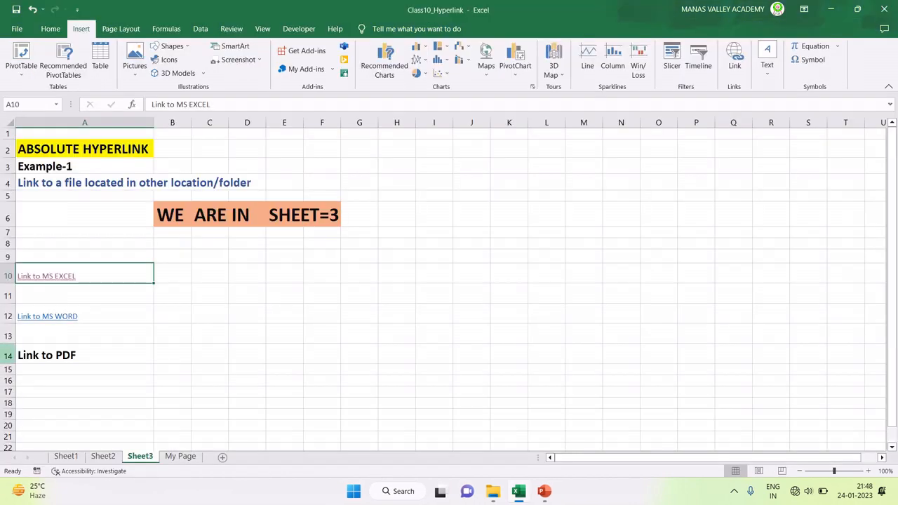
left_click(40, 316)
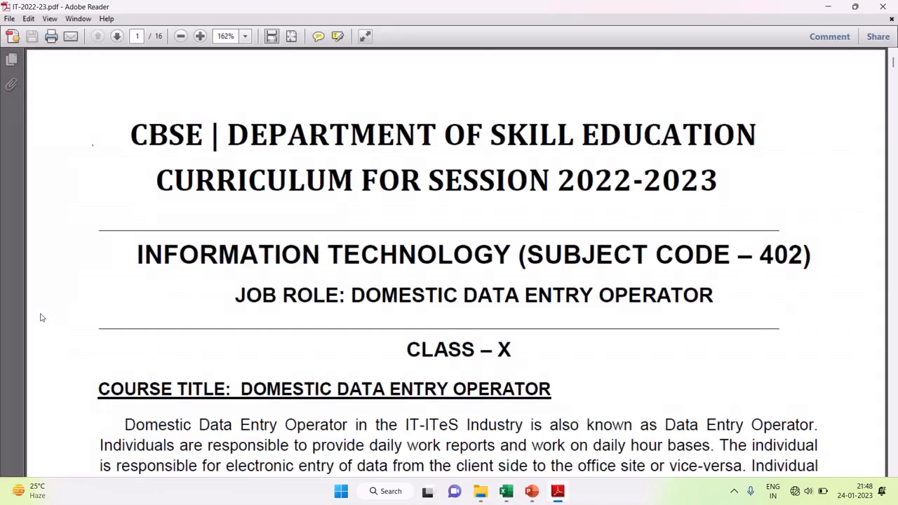
Step: Scroll through IT-2022-23.pdf in Adobe Reader, then close it
scroll(327, 228, "down", 3)
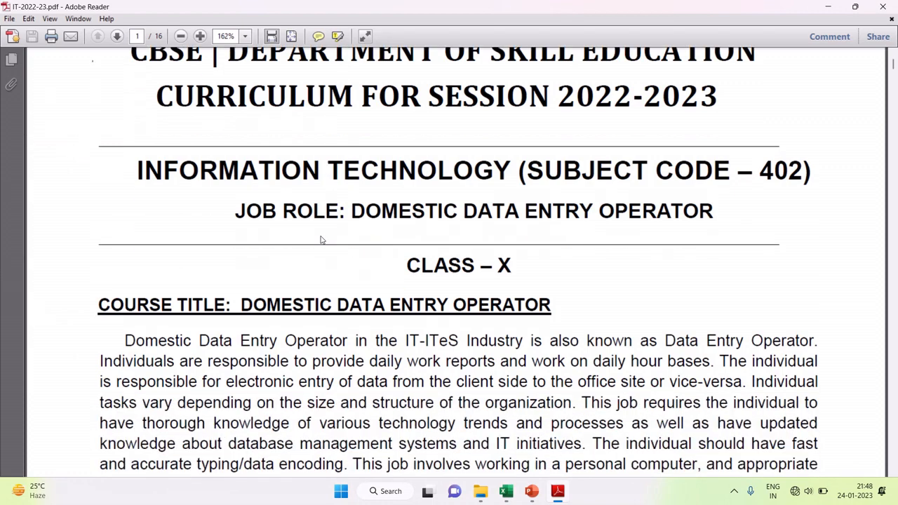
scroll(489, 272, "down", 3)
scroll(486, 270, "down", 2)
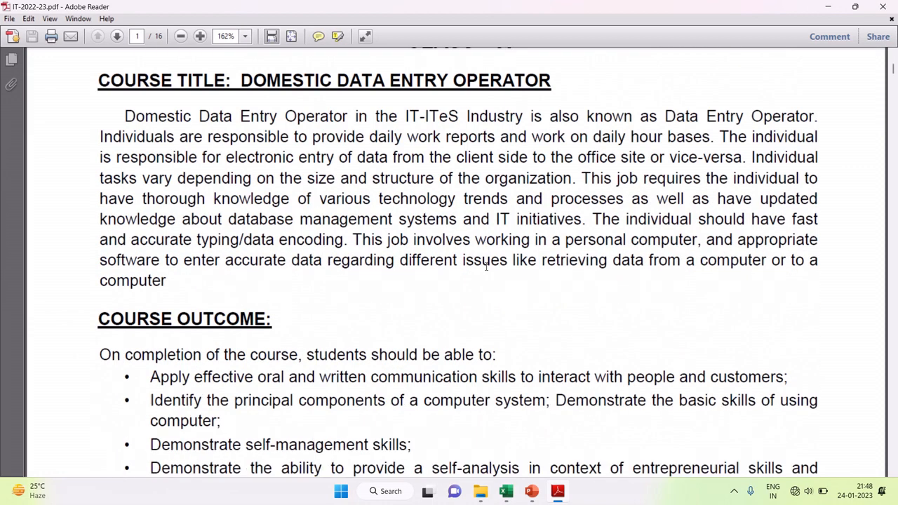
scroll(487, 267, "down", 6)
left_click(882, 7)
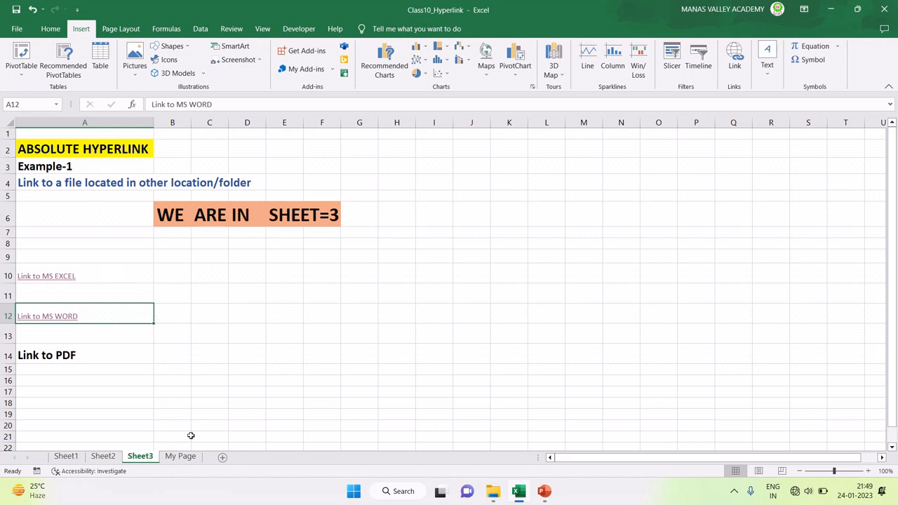
Step: Switch to the My Page sheet and review the Example-2 headings and B7 prompt
left_click(179, 457)
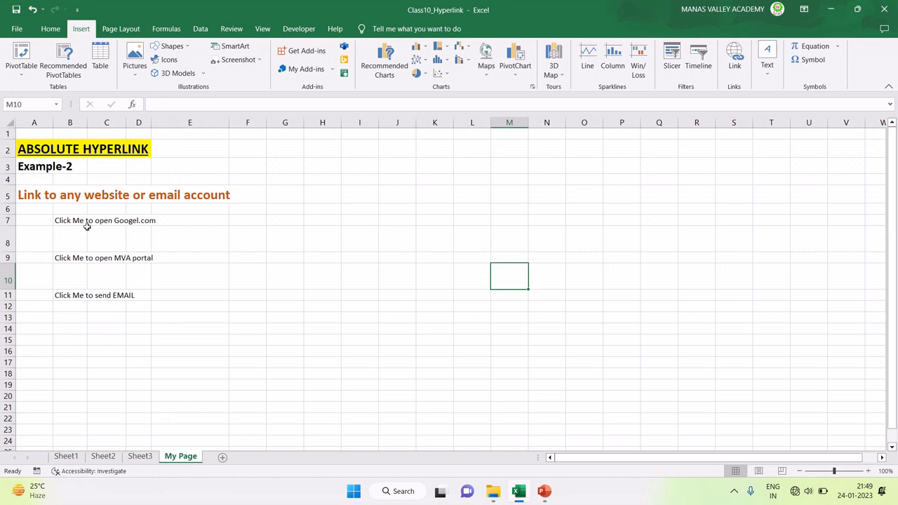
left_click(33, 168)
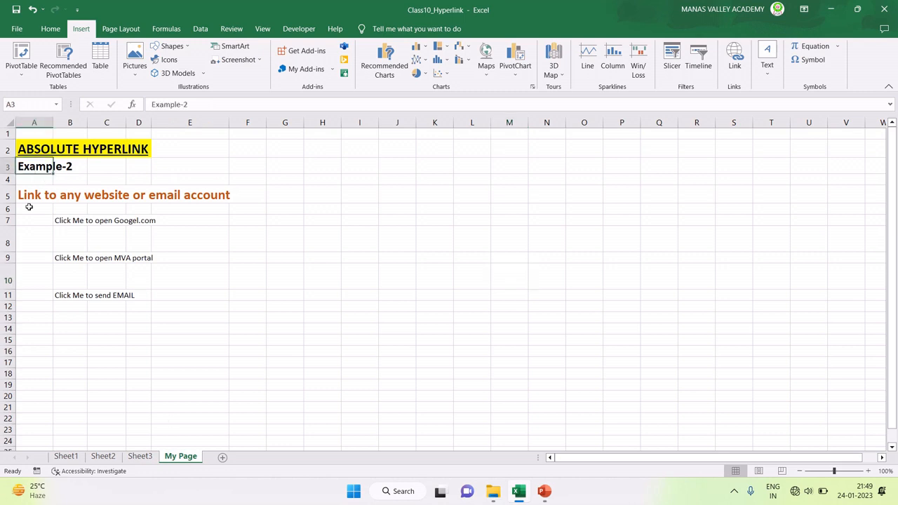
left_click(32, 197)
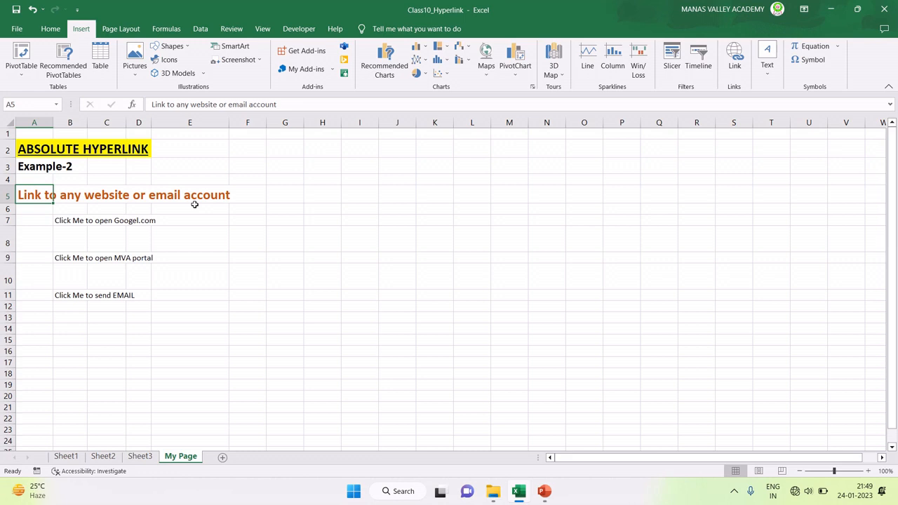
left_click(57, 221)
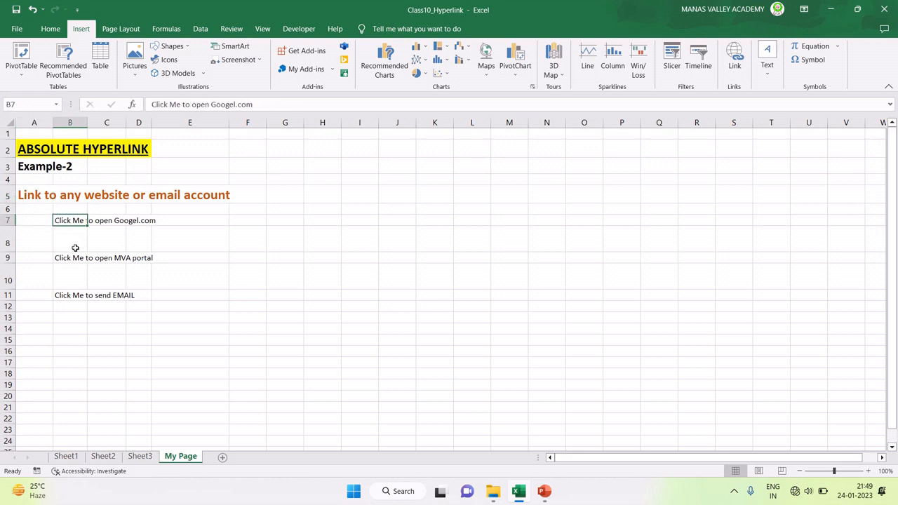
scroll(75, 248, "up", 3, "ctrl")
Step: Replace B9's MVA portal text with 'Connect me to Amazon.com'
left_click(105, 327)
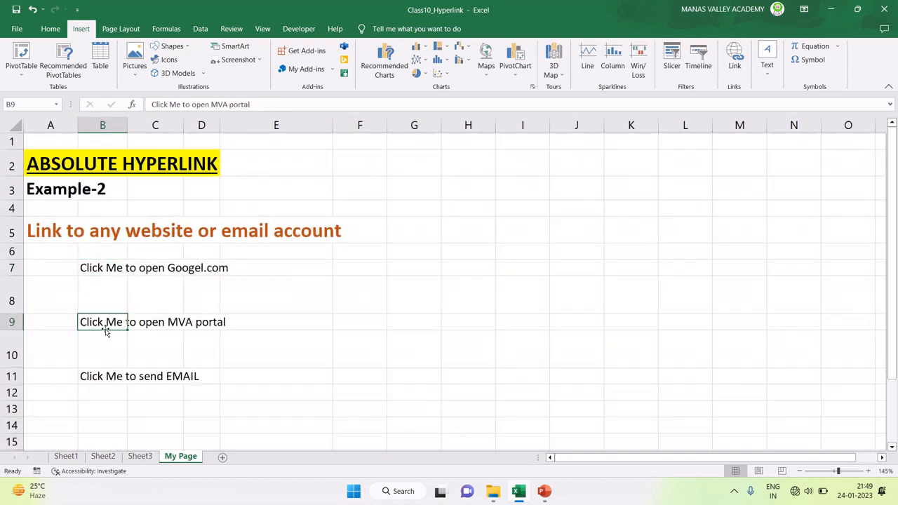
key("Delete")
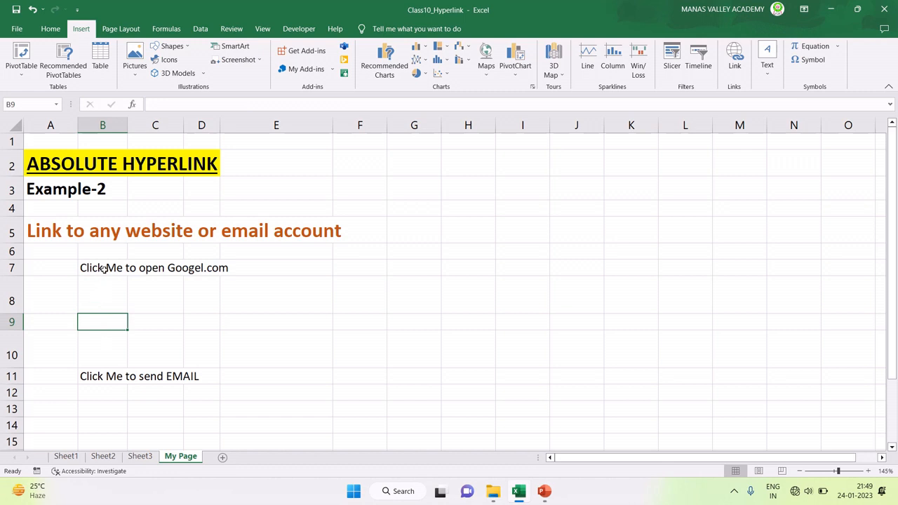
type("C")
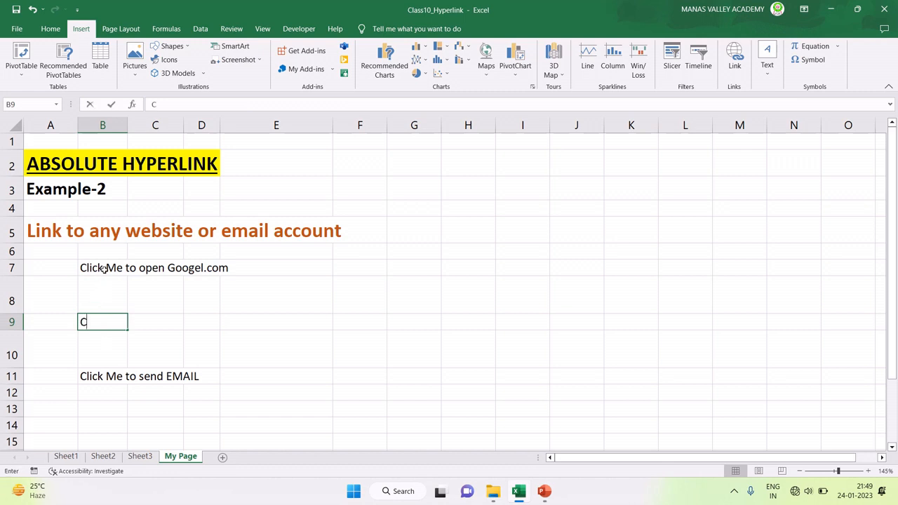
type("onnec")
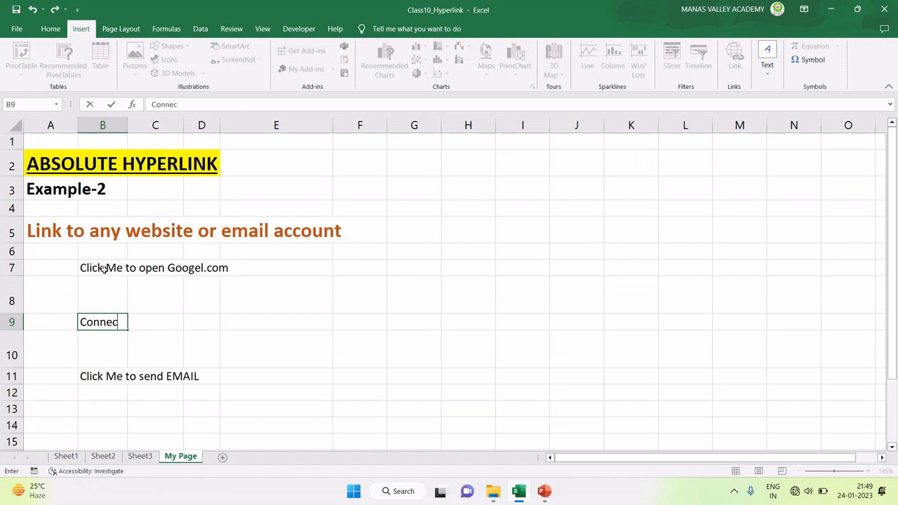
type("t me to Amazon")
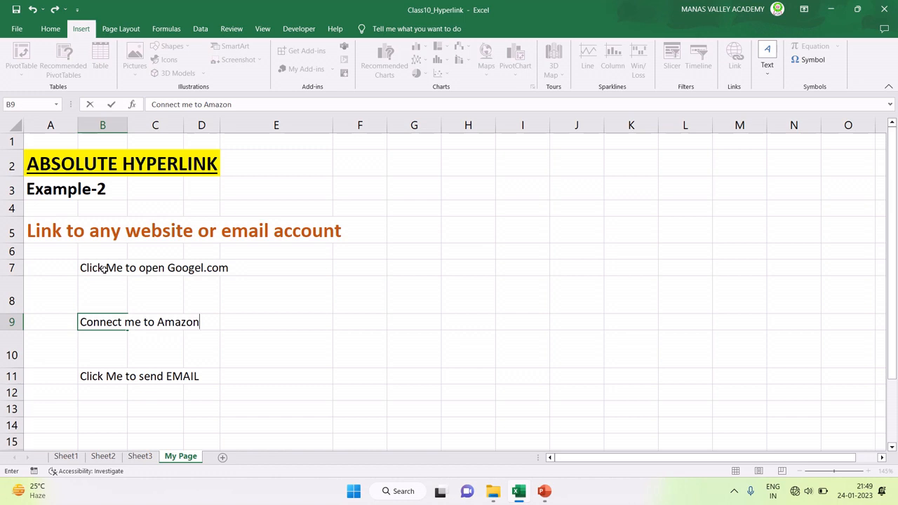
type(".com")
key("Return")
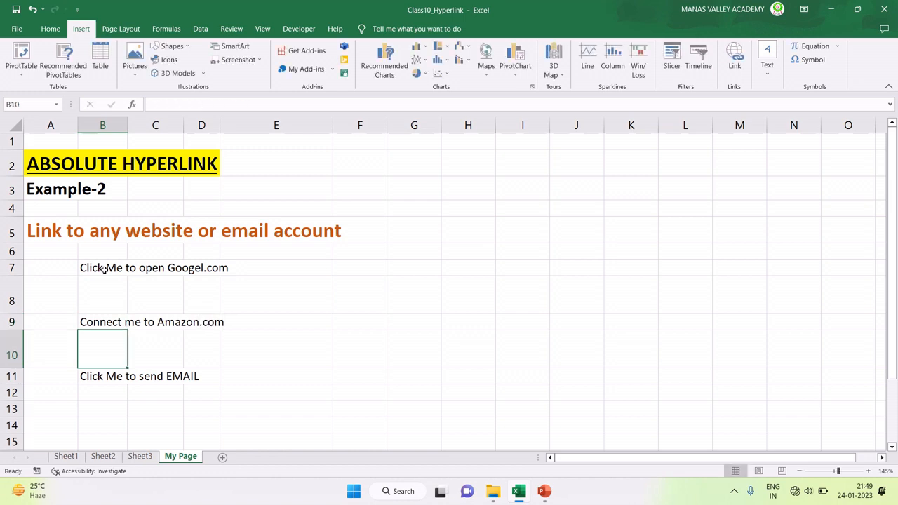
key("Up")
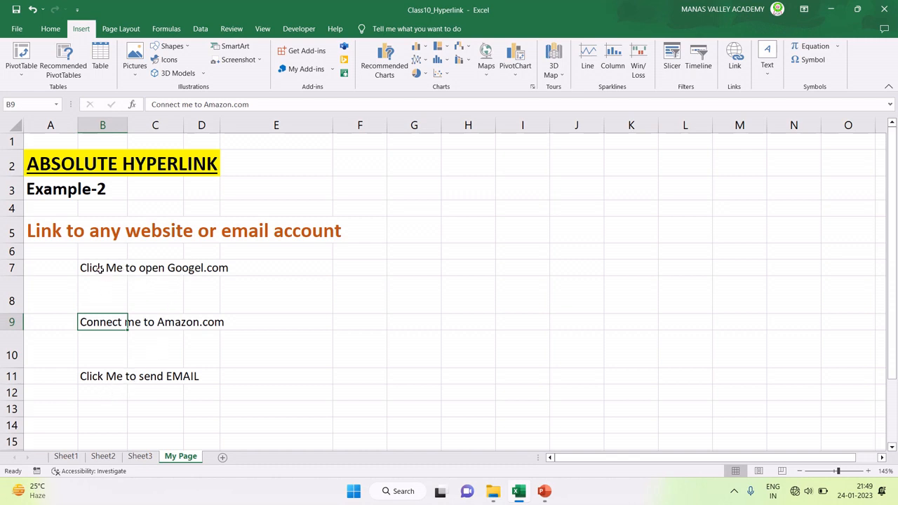
left_click(100, 268)
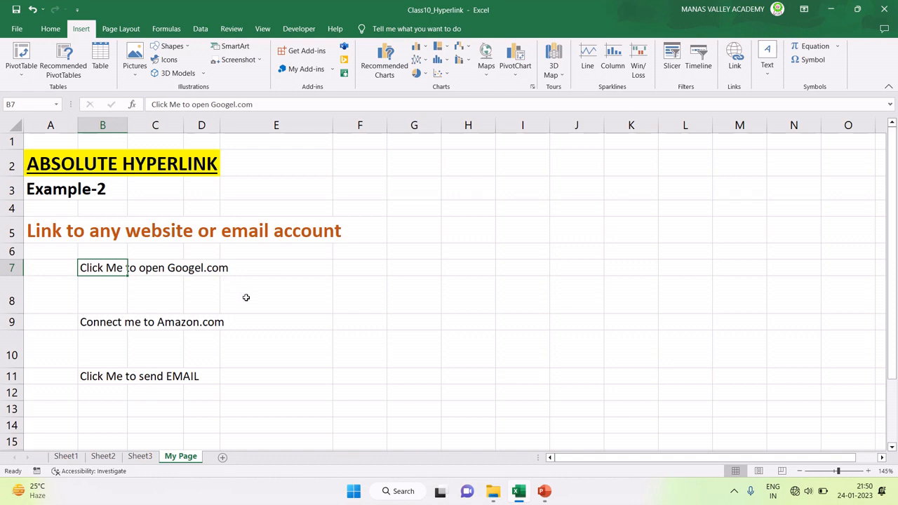
left_click(737, 64)
left_click_drag(459, 89, 571, 90)
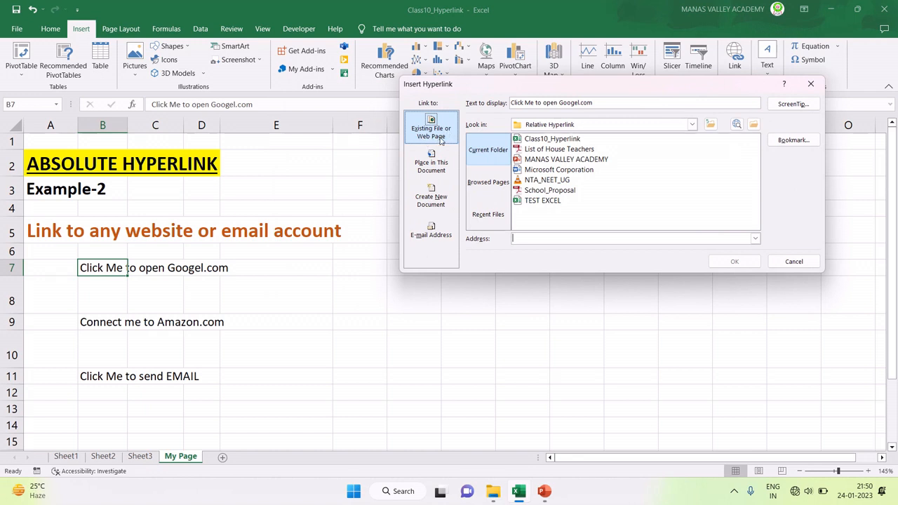
left_click(433, 136)
type("h")
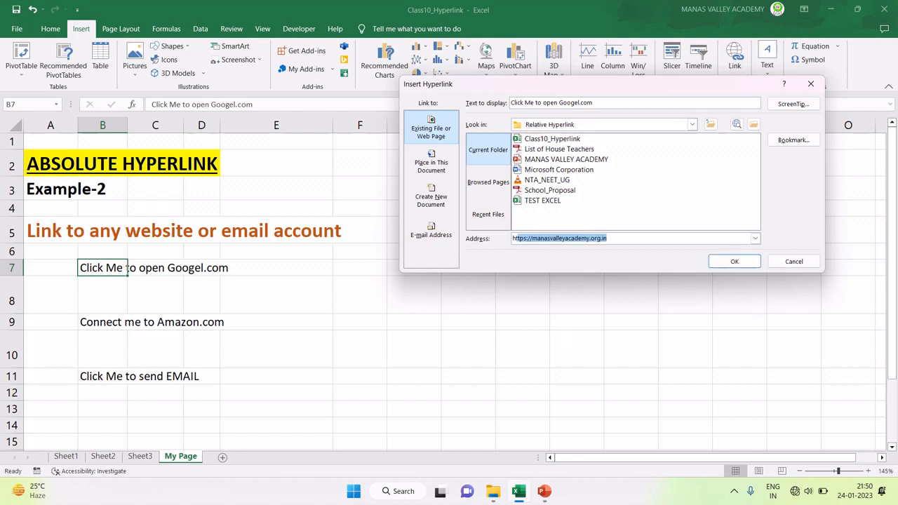
type("tt")
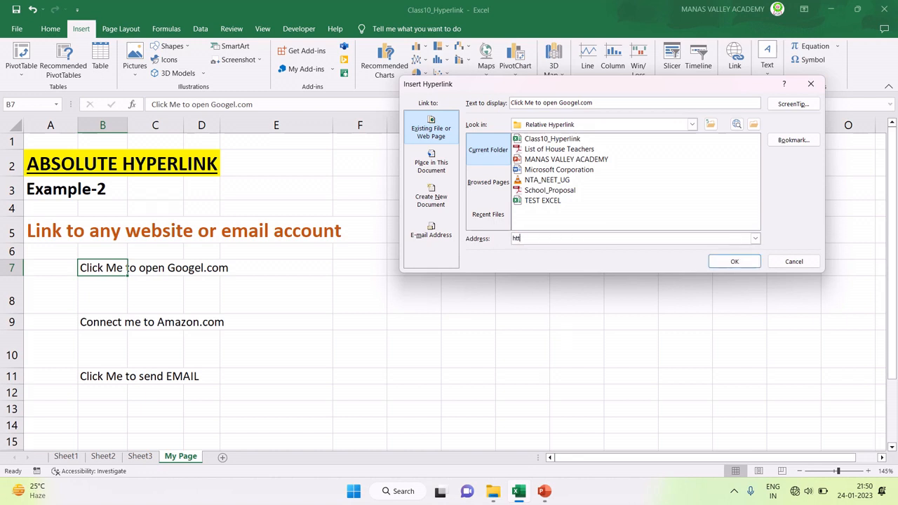
type("ps")
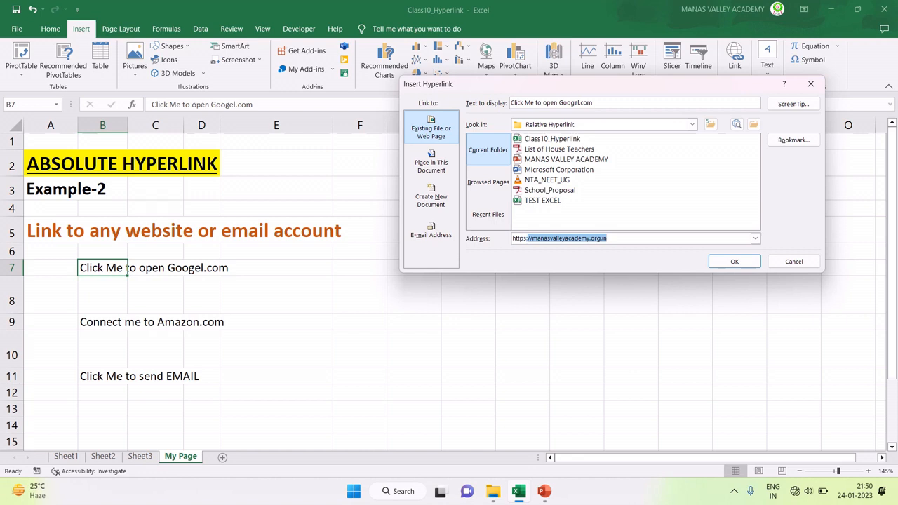
type("://g")
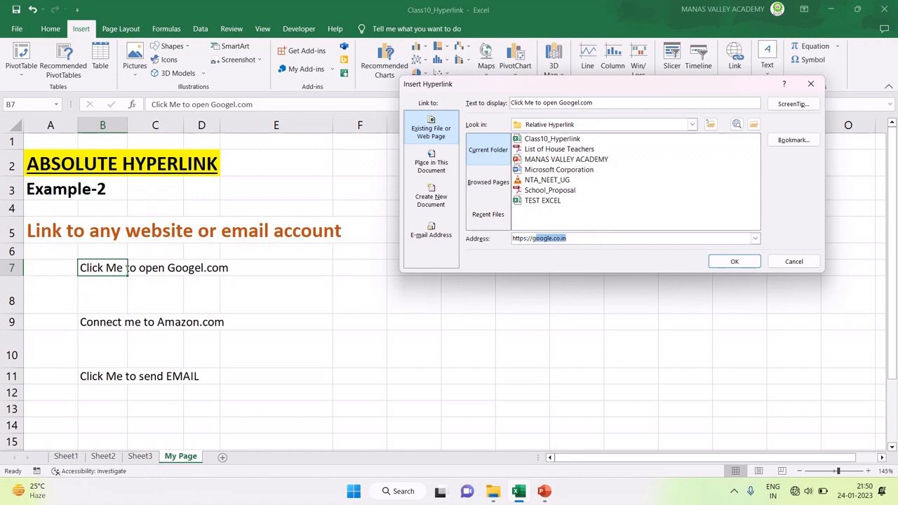
key("End")
left_click(730, 261)
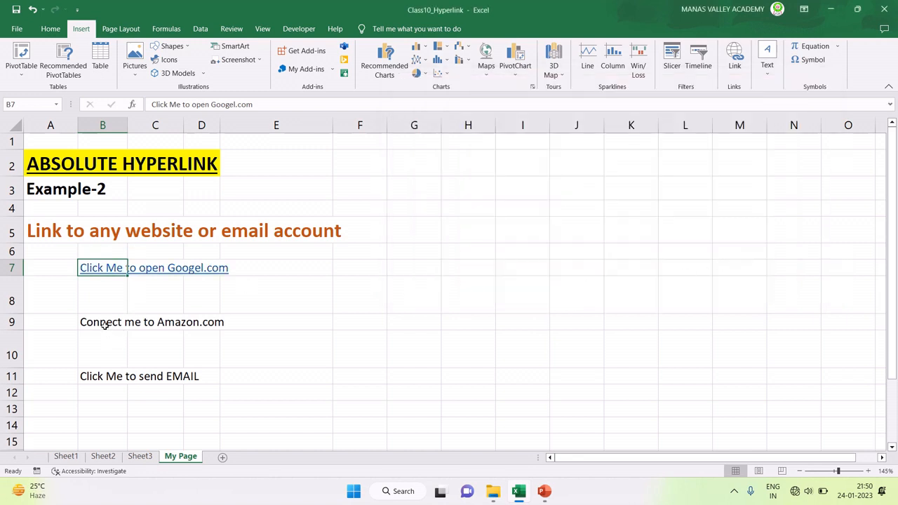
Step: Follow B7's link to google.co.in in Chrome, then close Chrome
left_click(102, 267)
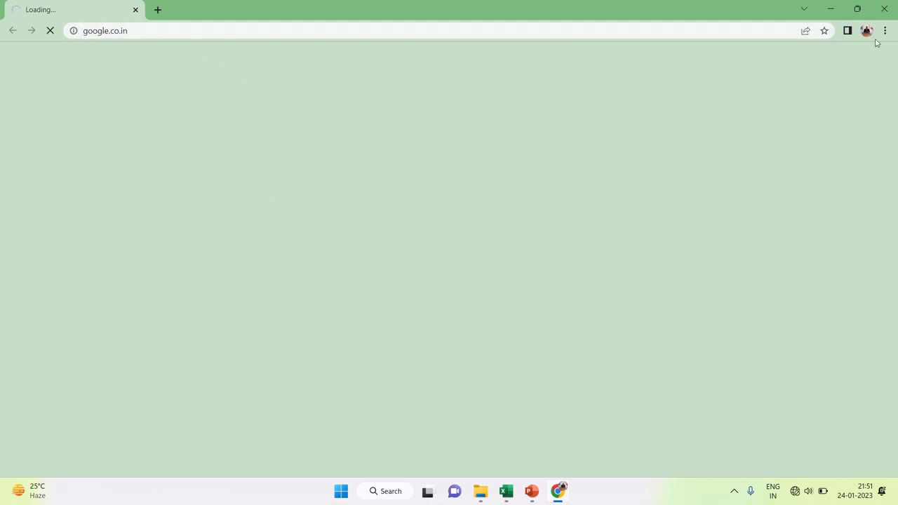
left_click(896, 9)
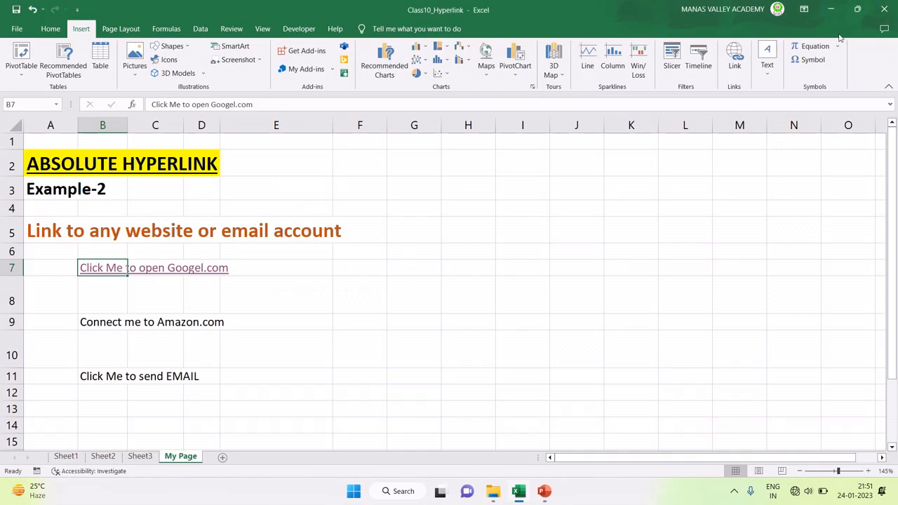
left_click(89, 322)
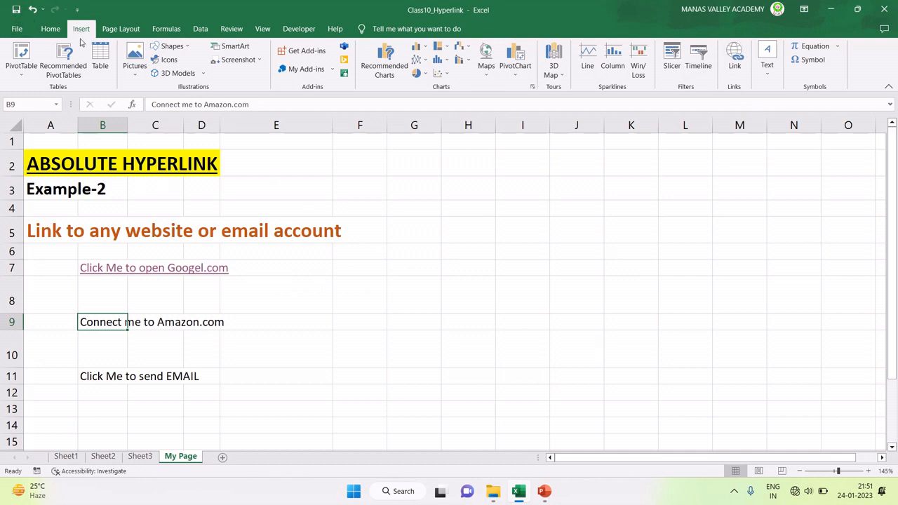
left_click(734, 63)
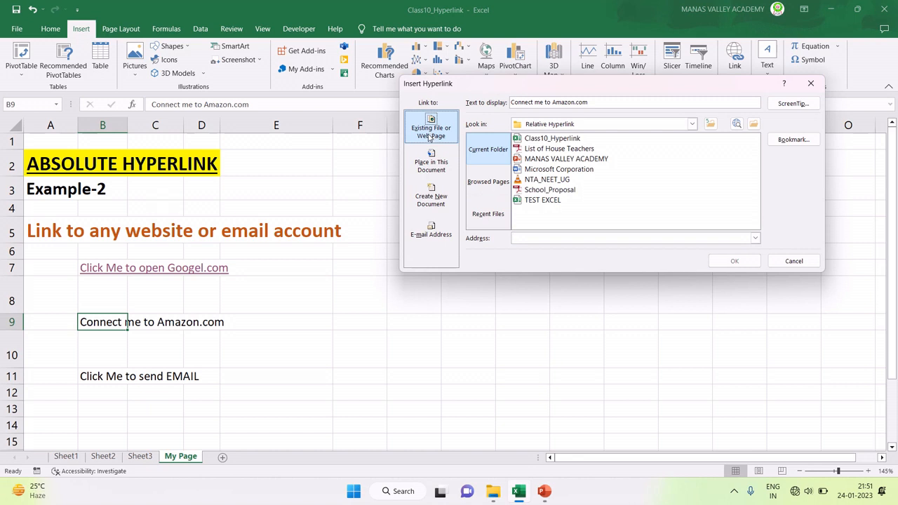
type("h")
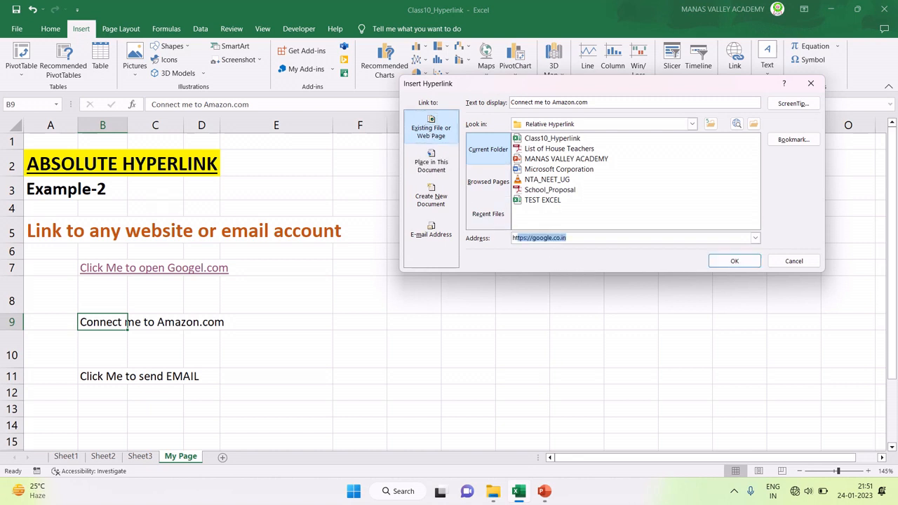
type("ttps://amazon")
left_click(723, 262)
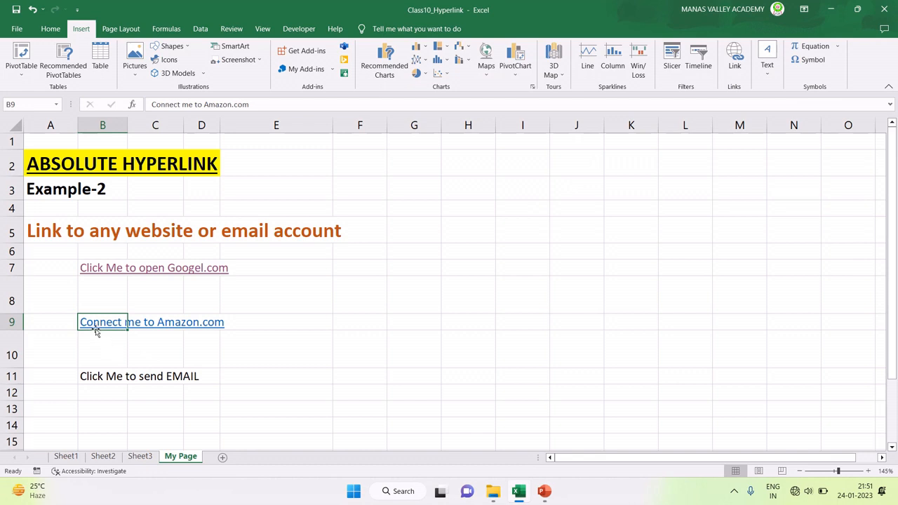
Step: Follow the B9 Amazon link, which shows No internet in Chrome, then close Chrome
left_click(96, 328)
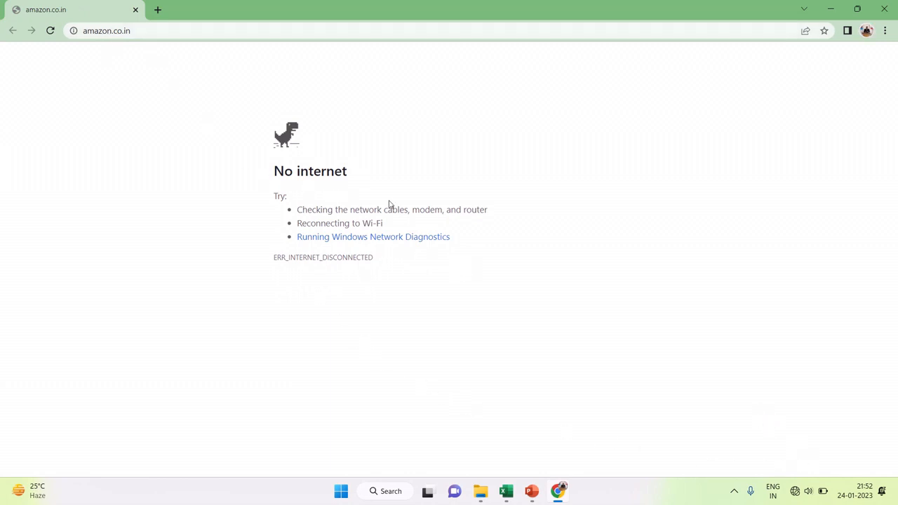
left_click(884, 10)
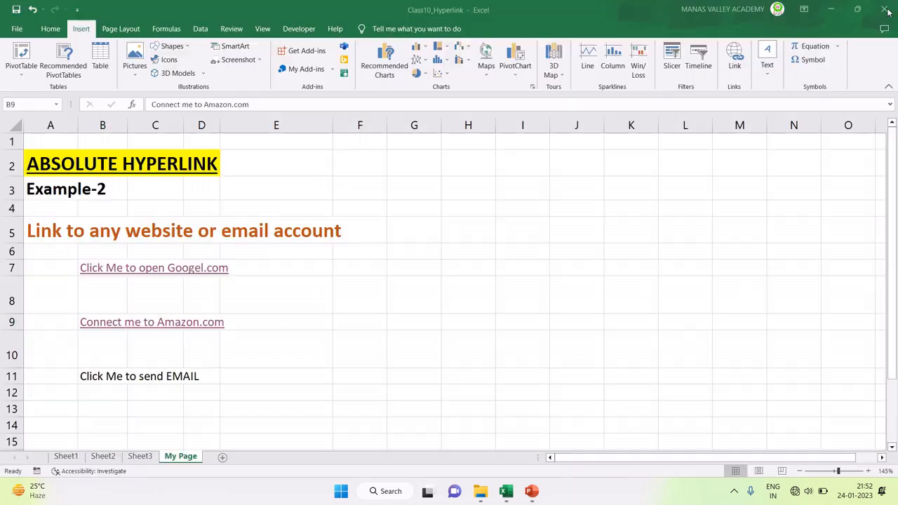
scroll(239, 360, "down", 2)
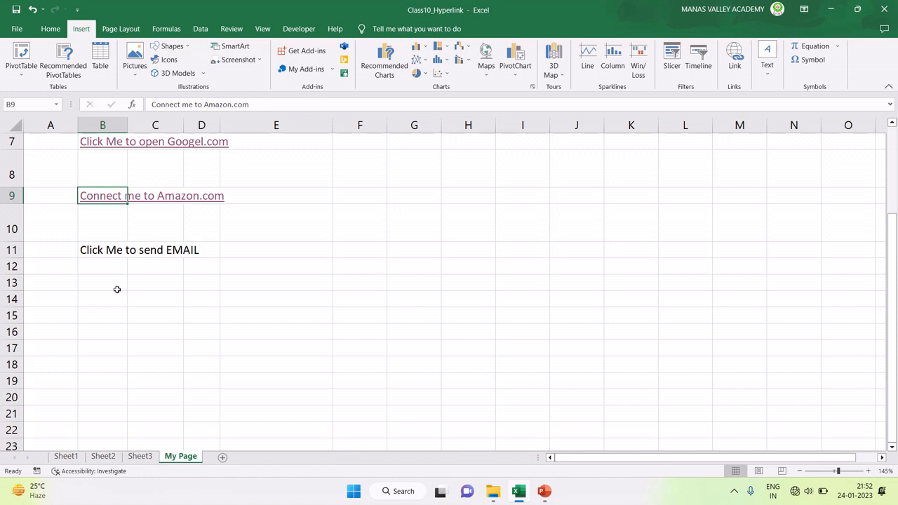
scroll(121, 315, "up", 1)
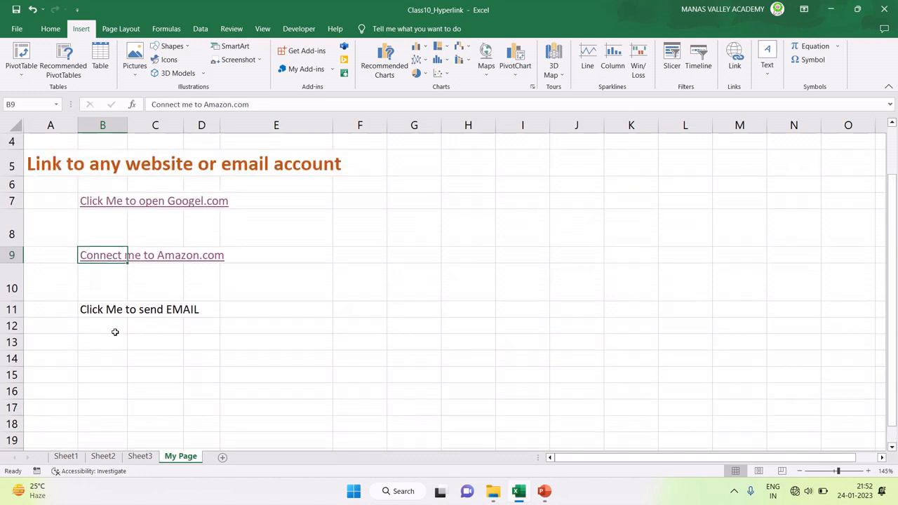
Step: Start an E-mail Address hyperlink for B11's 'Click Me to send EMAIL' text
left_click(97, 313)
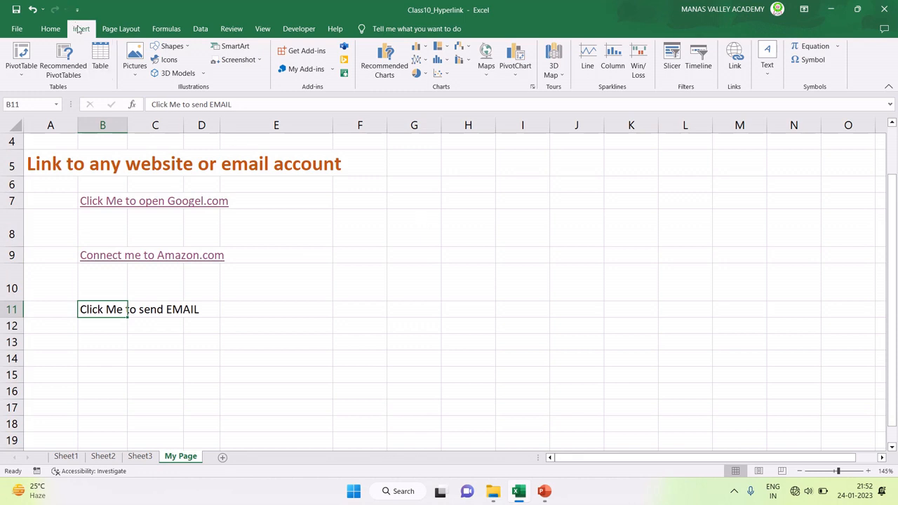
left_click(738, 70)
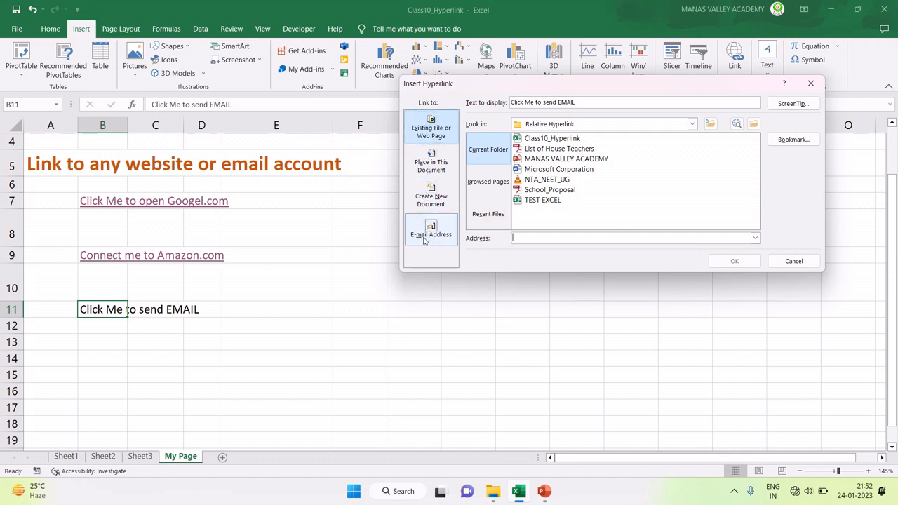
left_click(424, 240)
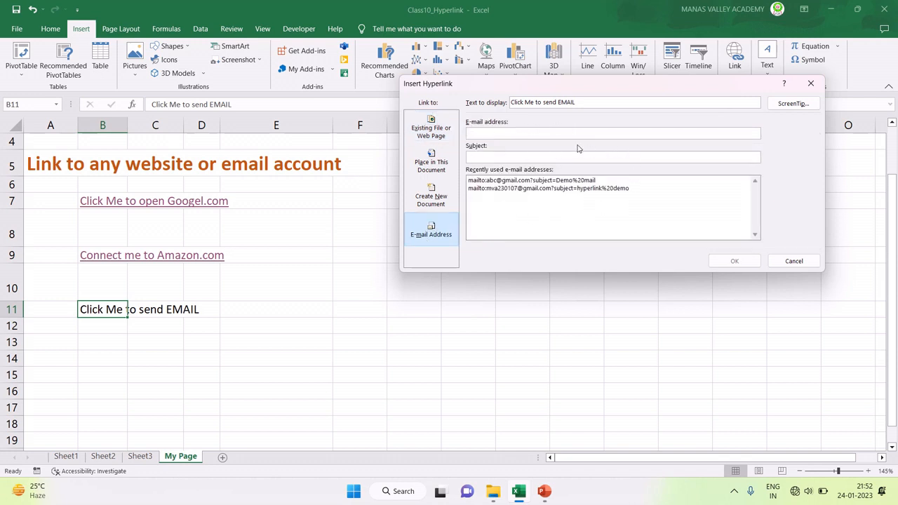
Step: Enter the contact's e-mail address and subject Invitation, confirm the link, then deselect B11
left_click(491, 134)
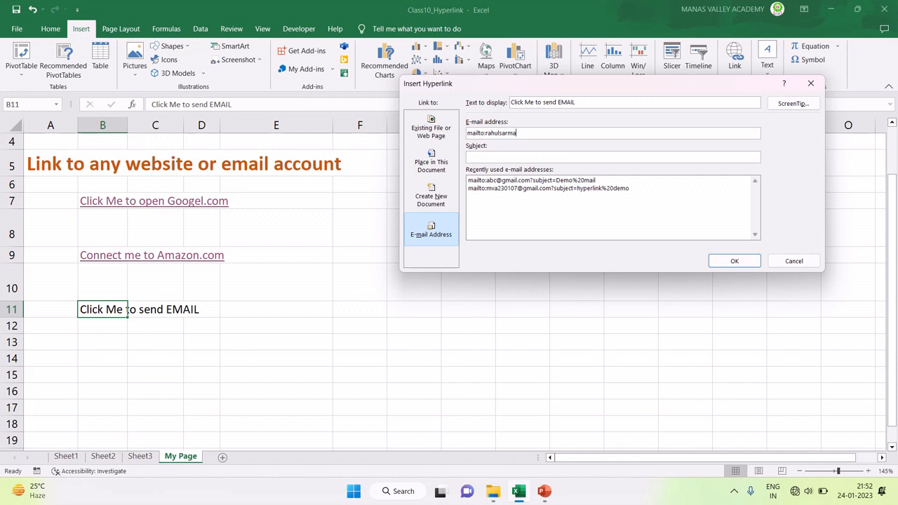
left_click_drag(552, 134, 500, 133)
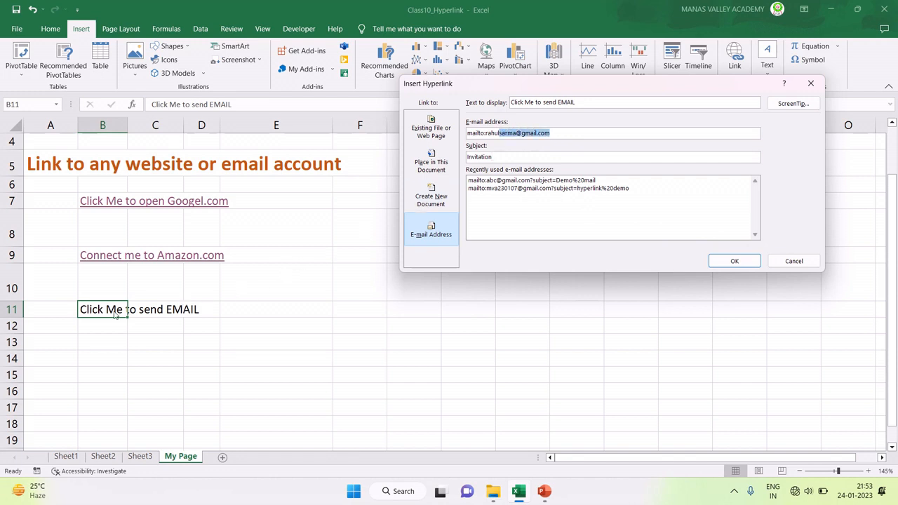
left_click(495, 156)
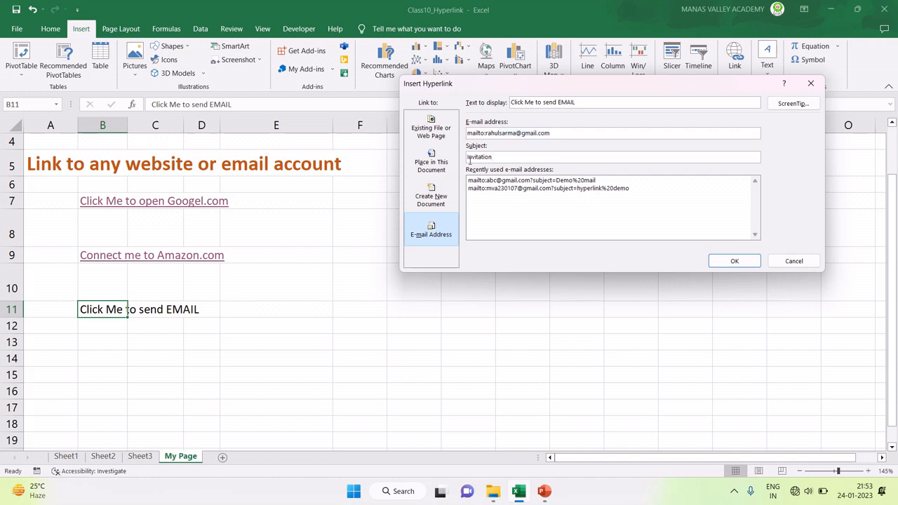
left_click(734, 261)
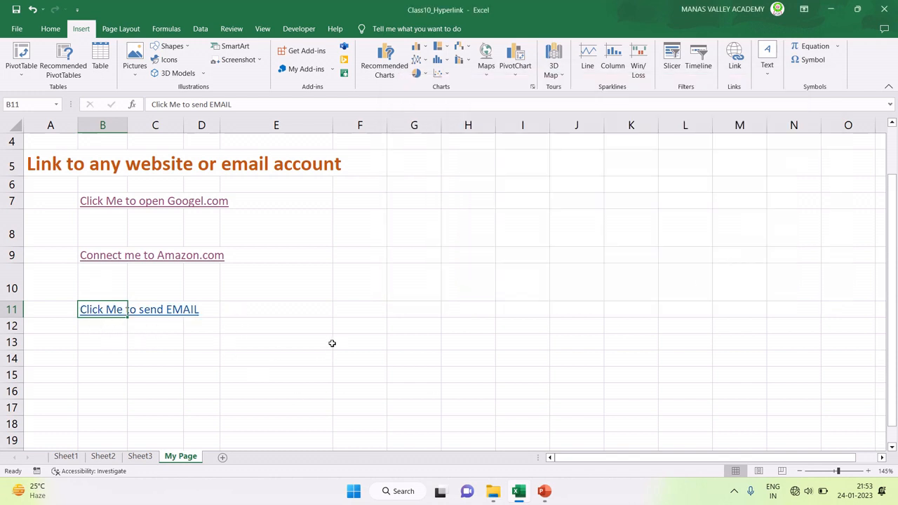
scroll(332, 343, "up", 1)
scroll(332, 343, "down", 1)
scroll(330, 344, "up", 1)
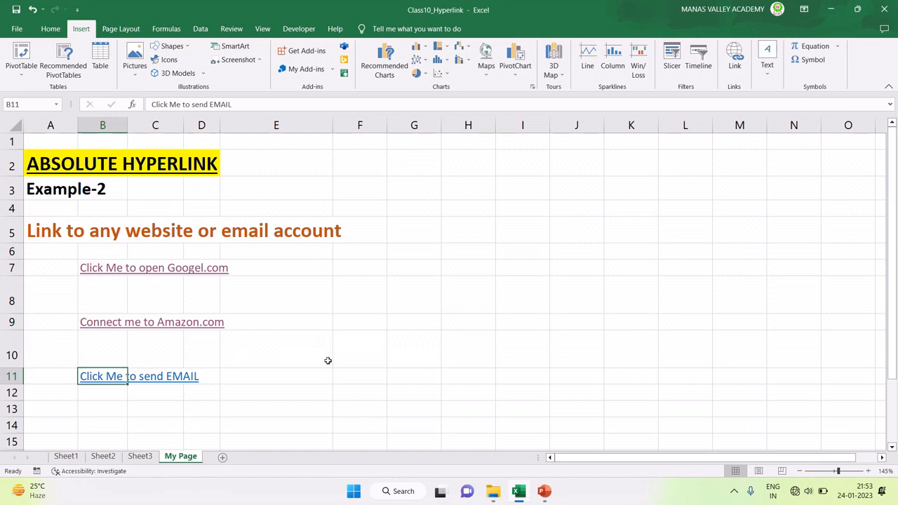
left_click(381, 360)
Step: Follow the B11 e-mail link to open a new Invitation message in Mail
left_click(100, 376)
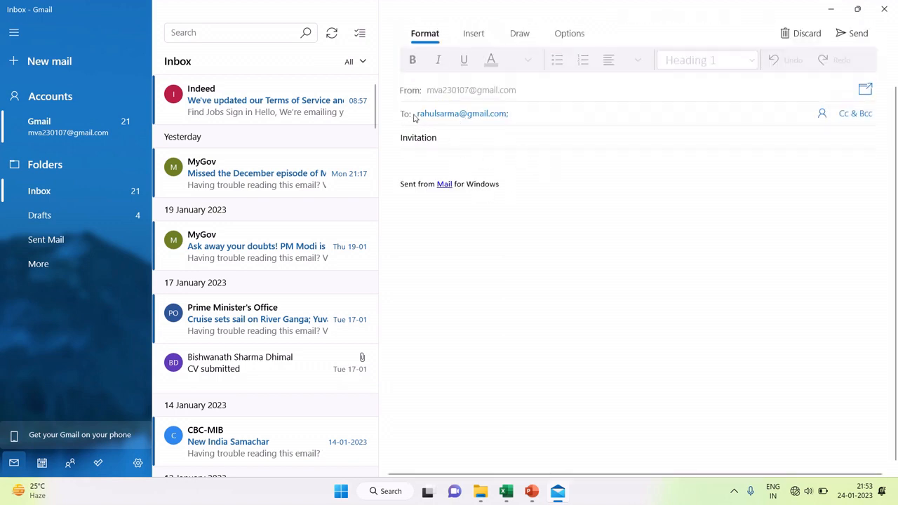
double_click(435, 115)
left_click(435, 116)
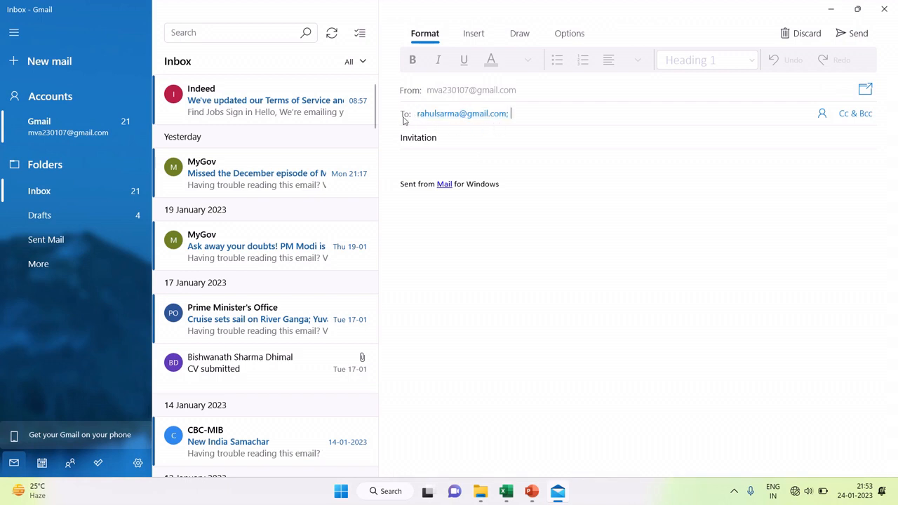
double_click(420, 116)
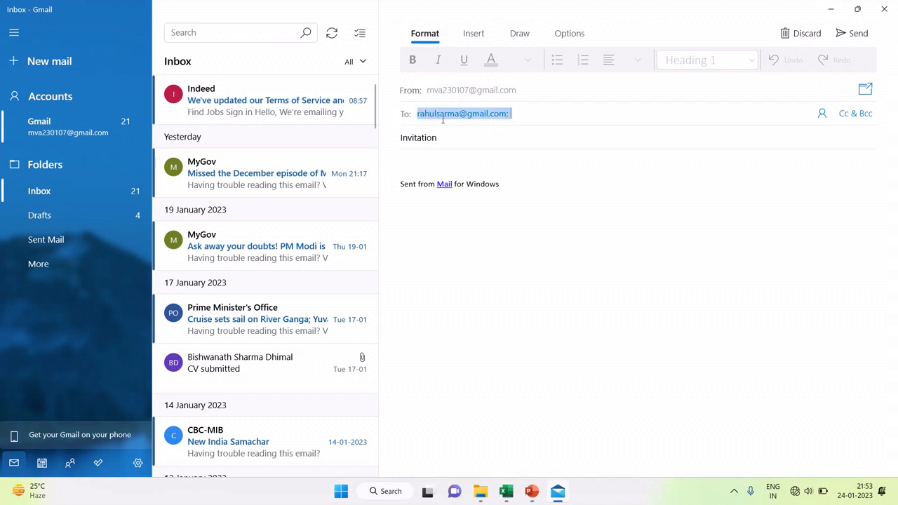
left_click(443, 119)
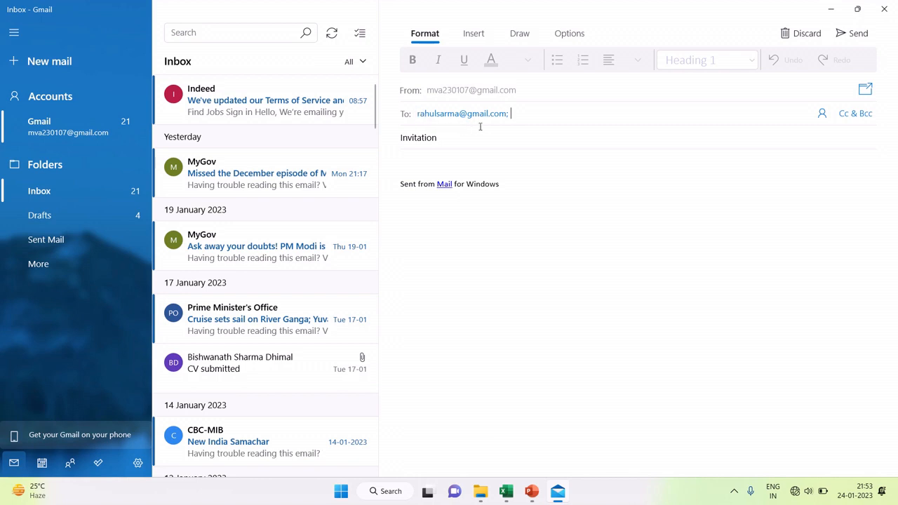
left_click(439, 114)
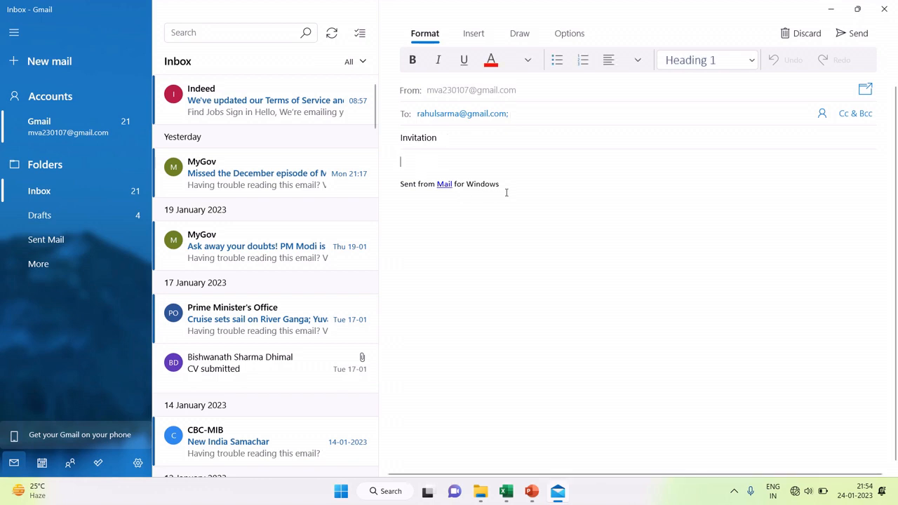
Step: Type a greeting to the recipient and 'You are invited for' in the body, then minimize Mail
type("Dear Rahul,")
key("Return")
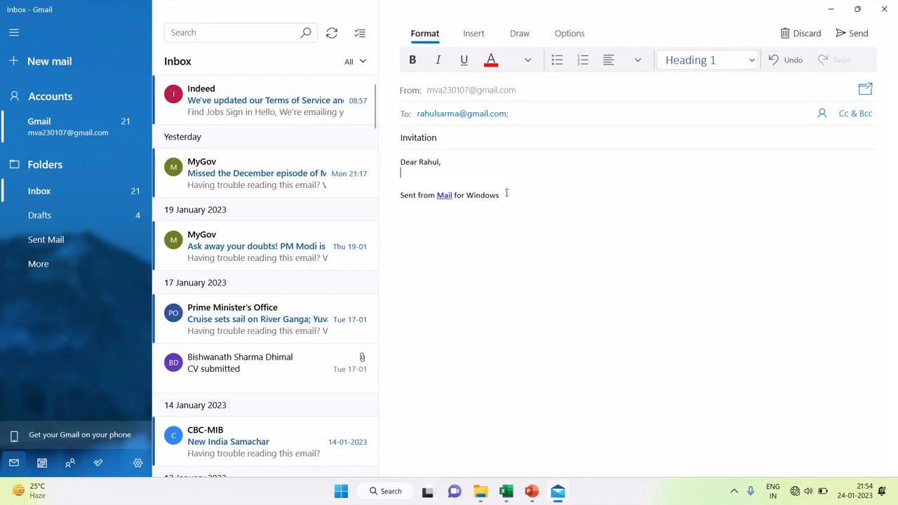
type("YOu")
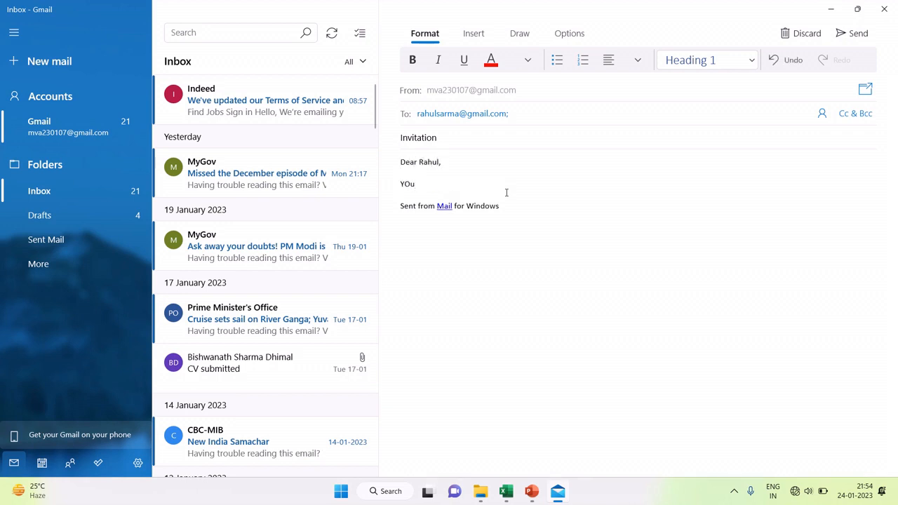
type(" are invite")
type("d ")
type("fpr")
key("BackSpace")
key("BackSpace")
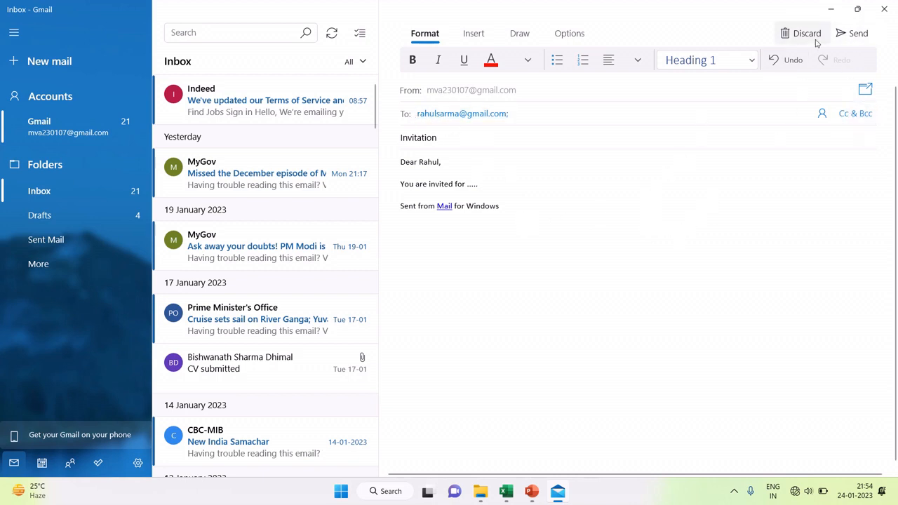
left_click(844, 7)
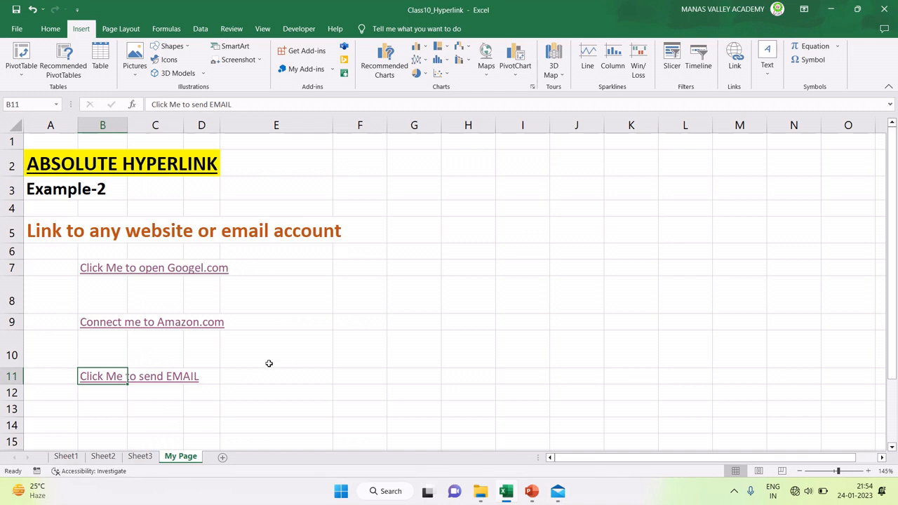
Step: Glance at Sheet1, then return to Sheet3 with the MS EXCEL and MS WORD link examples
left_click(76, 461)
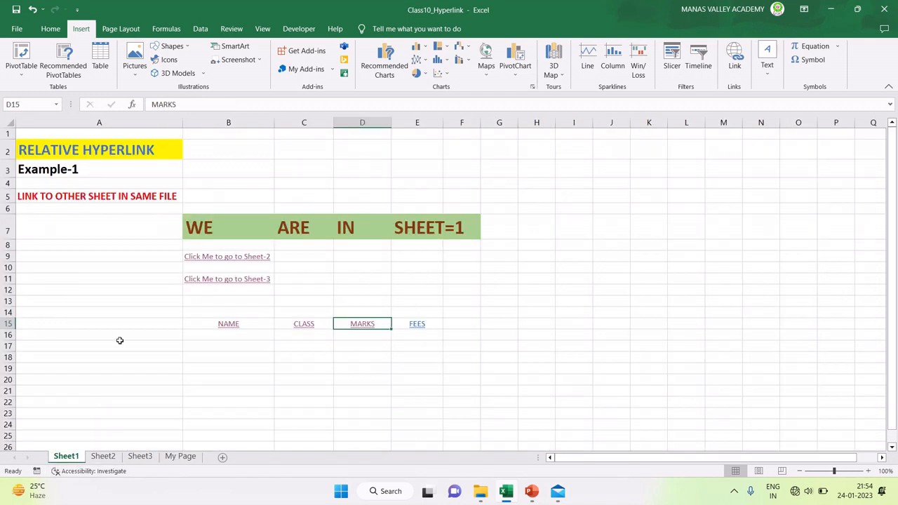
left_click(139, 457)
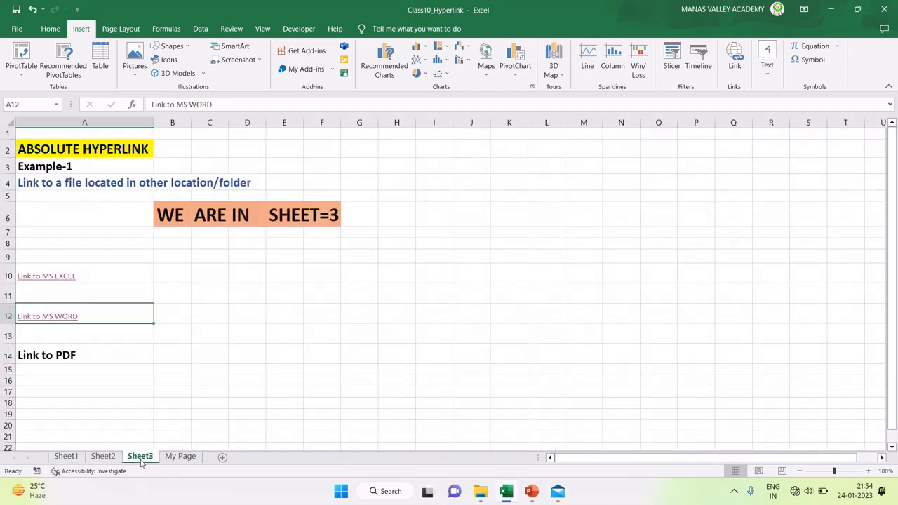